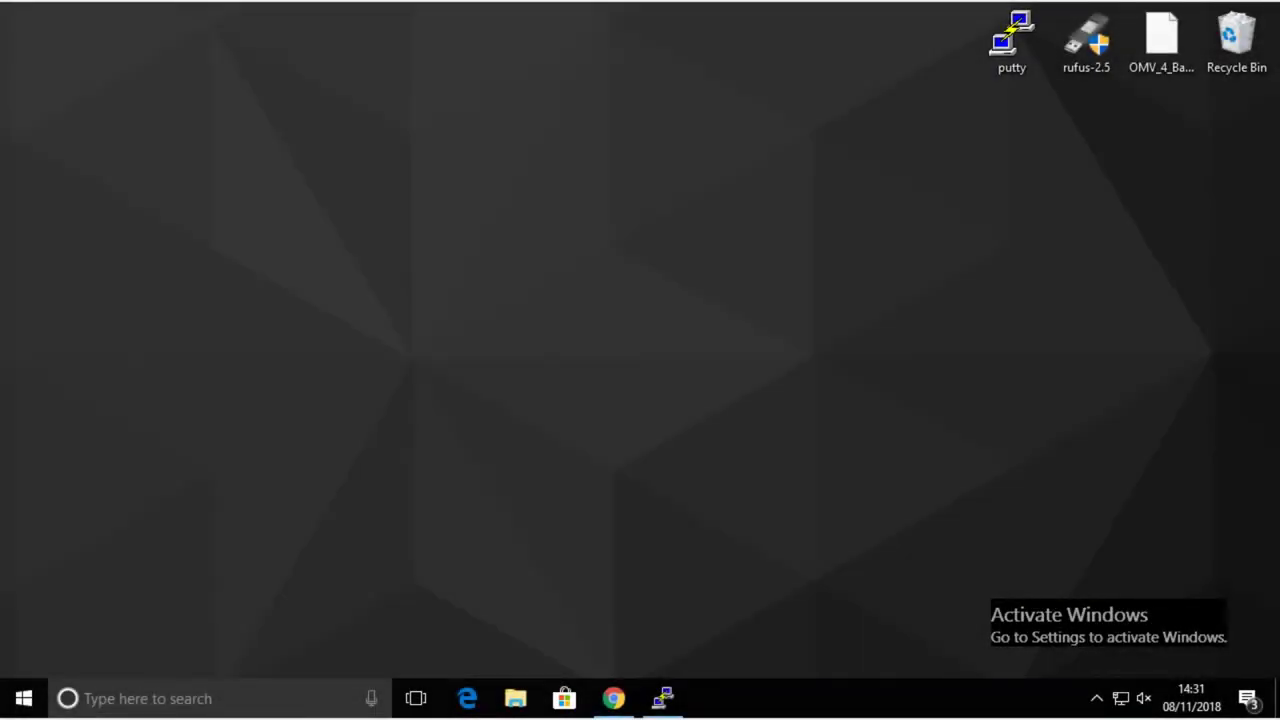
- Bring the Chrome window with the OpenMediaVault Disks page to the front
{"action": "left_click", "coordinate": [626, 705]}
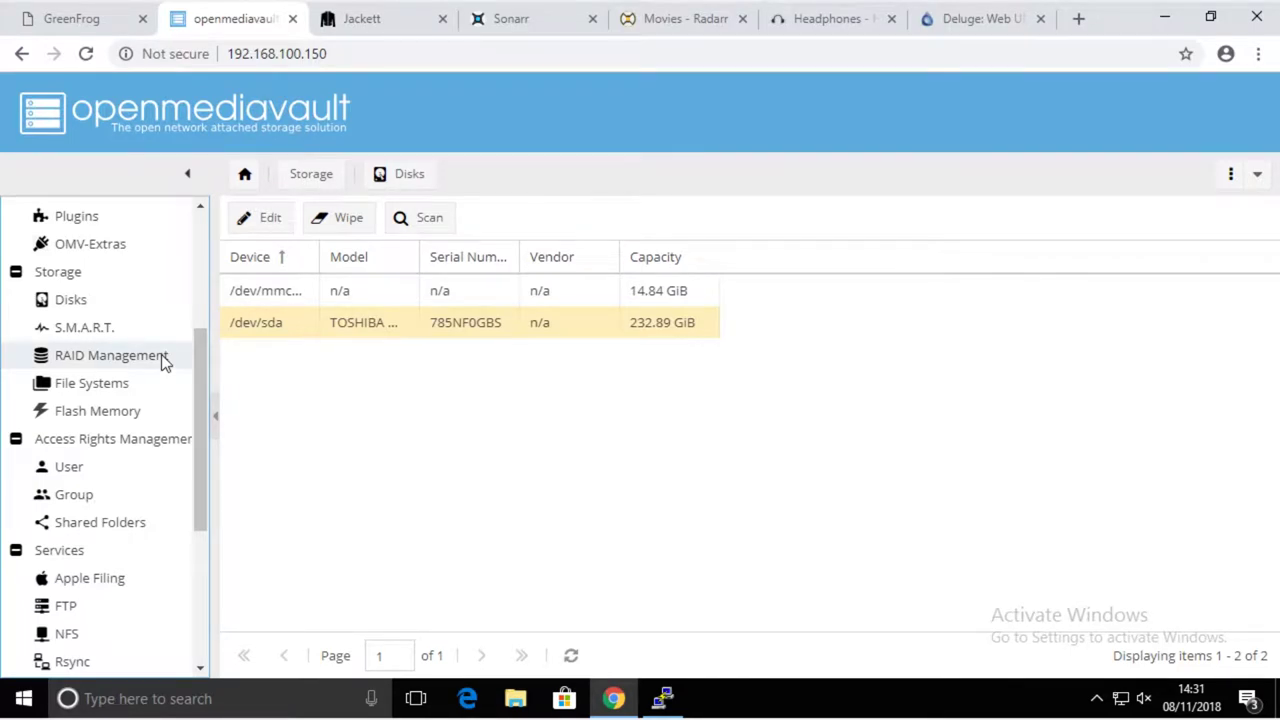
{"action": "left_click", "coordinate": [63, 302]}
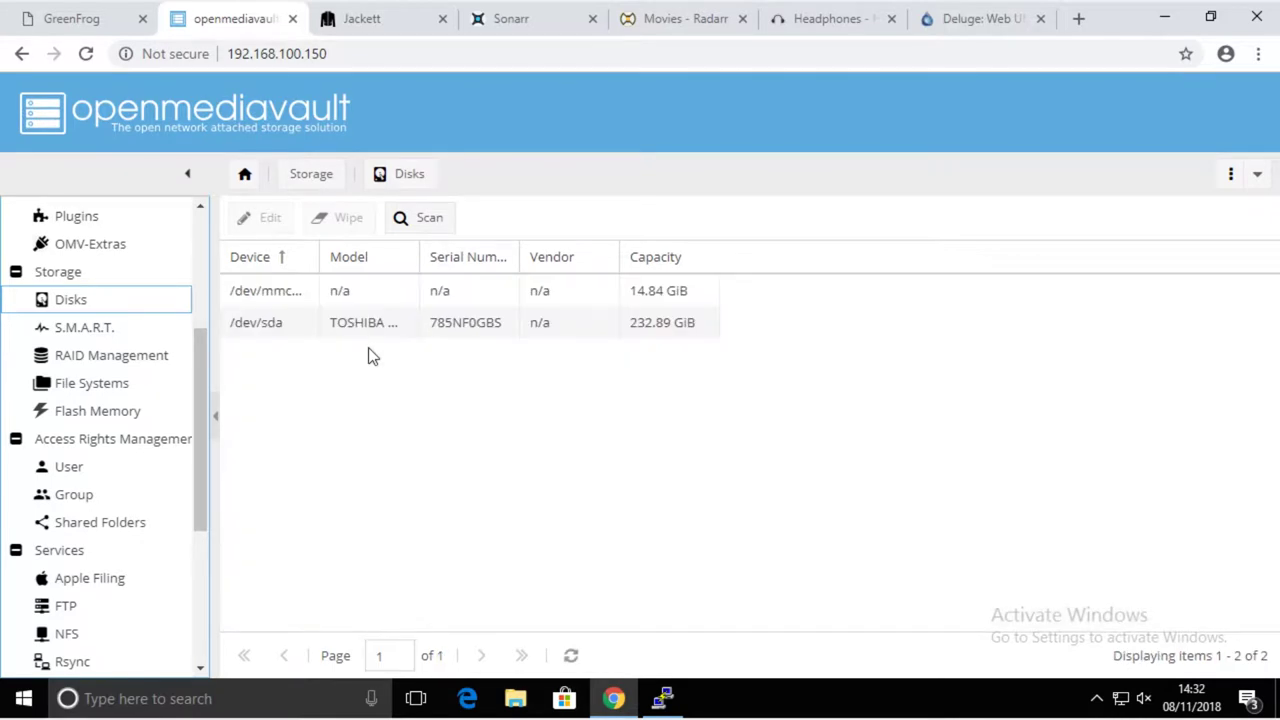
{"action": "left_click", "coordinate": [353, 325]}
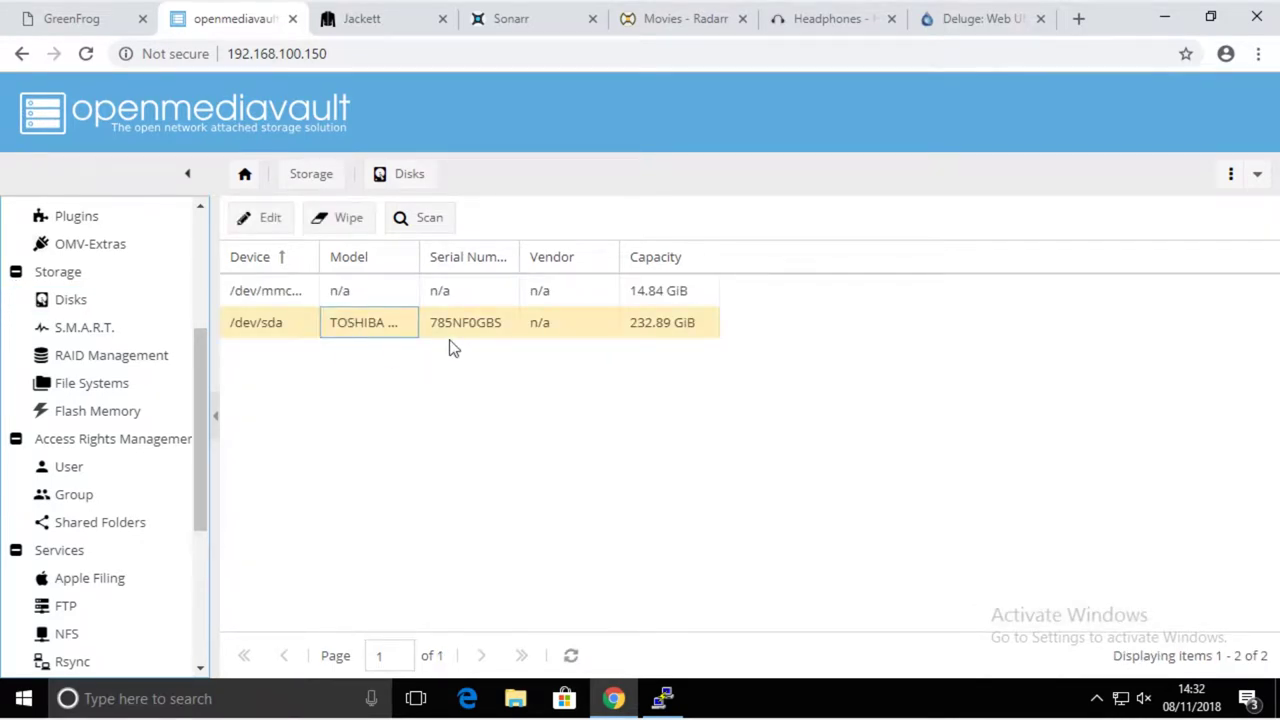
- Show the File Systems list and widen the Device(s) column to read full device names
{"action": "left_click", "coordinate": [90, 390]}
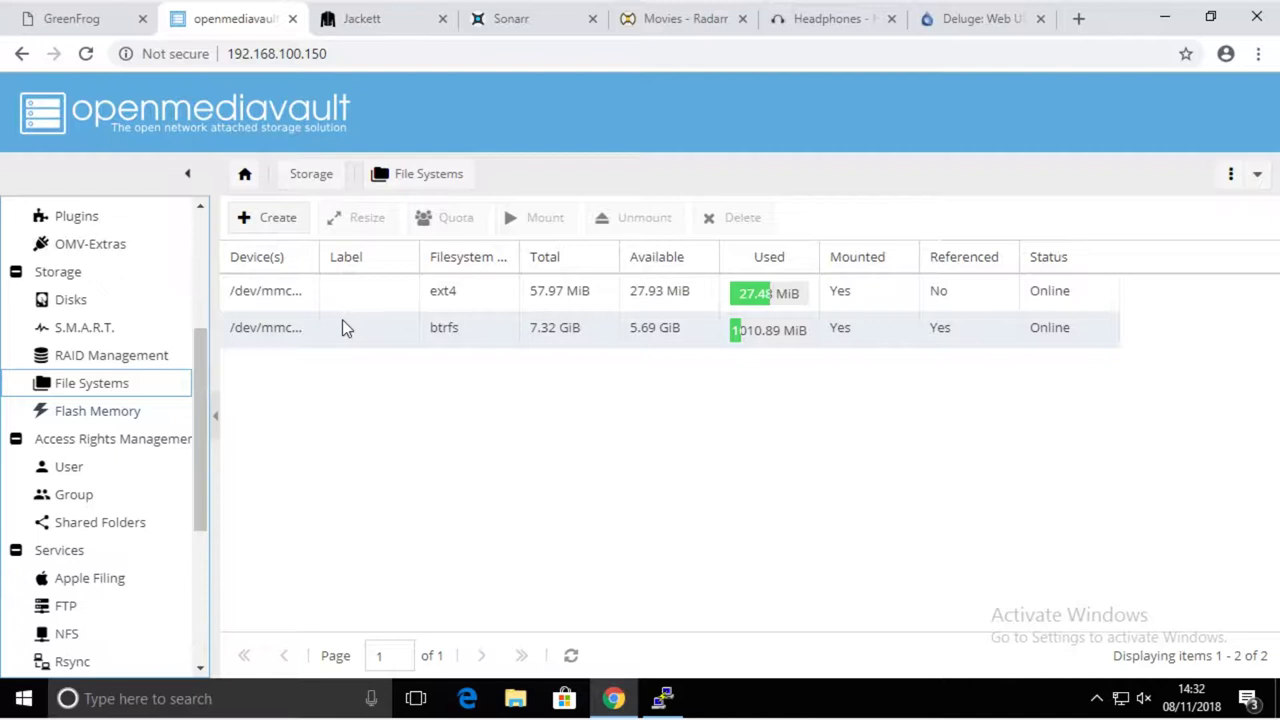
{"action": "left_click_drag", "start_coordinate": [320, 257], "coordinate": [386, 257]}
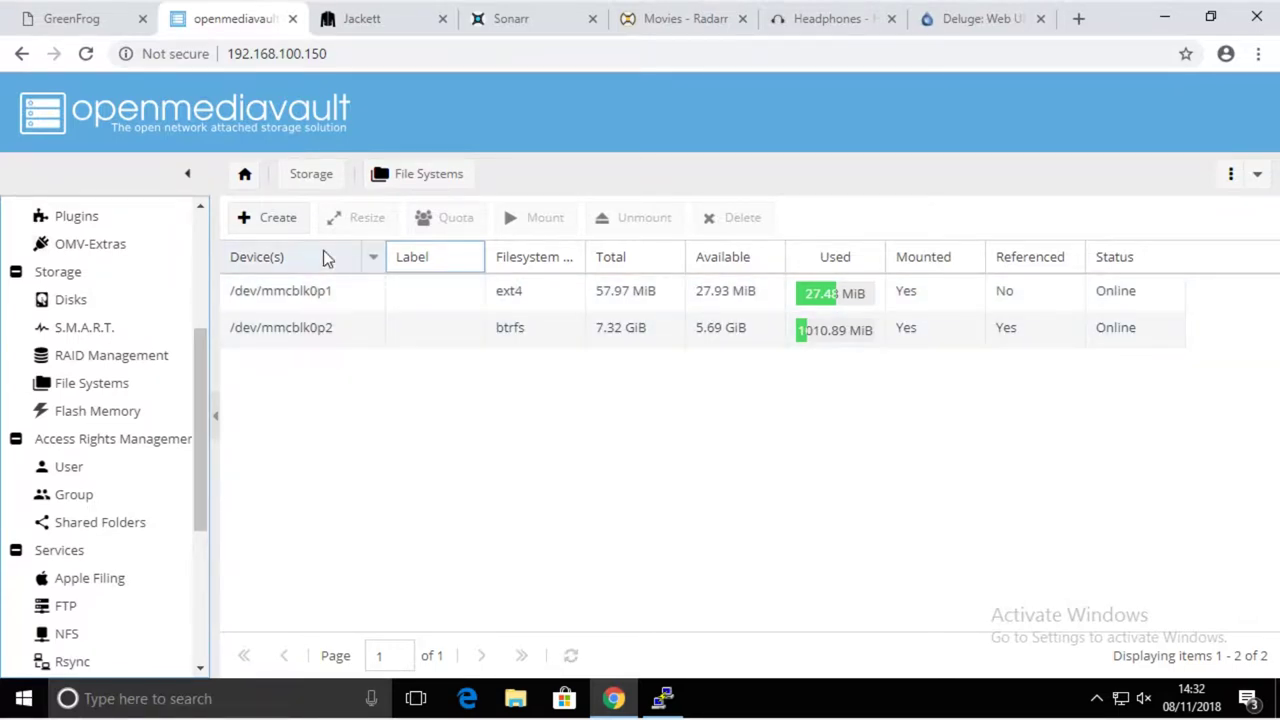
- Format the TOSHIBA /dev/sda drive as an EXT4 file system labelled LDS
{"action": "left_click", "coordinate": [290, 219]}
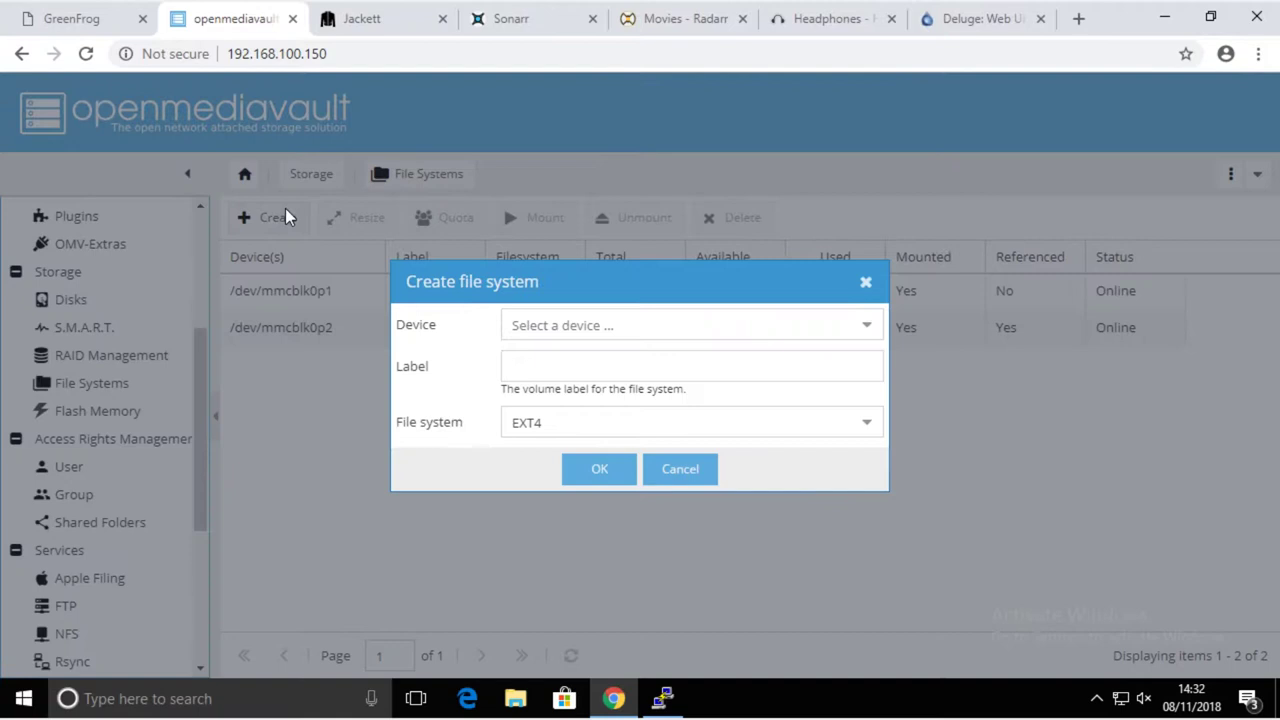
{"action": "left_click", "coordinate": [611, 317]}
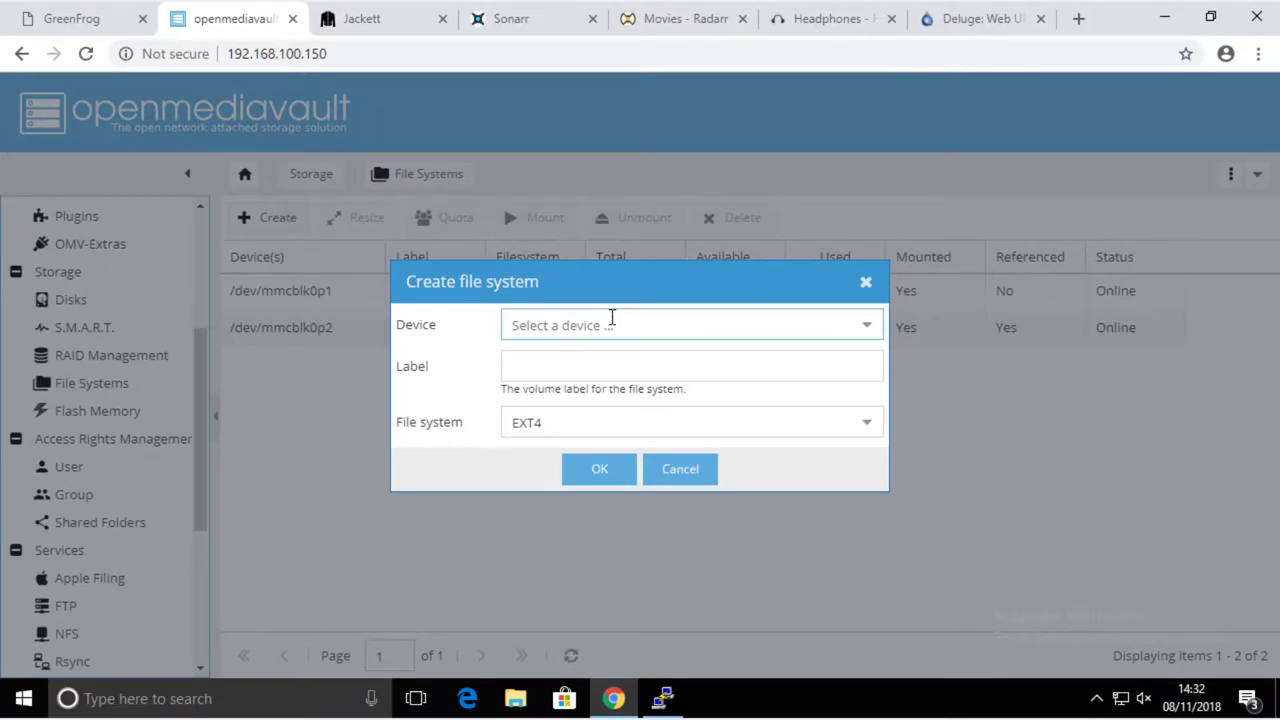
{"action": "left_click", "coordinate": [585, 360]}
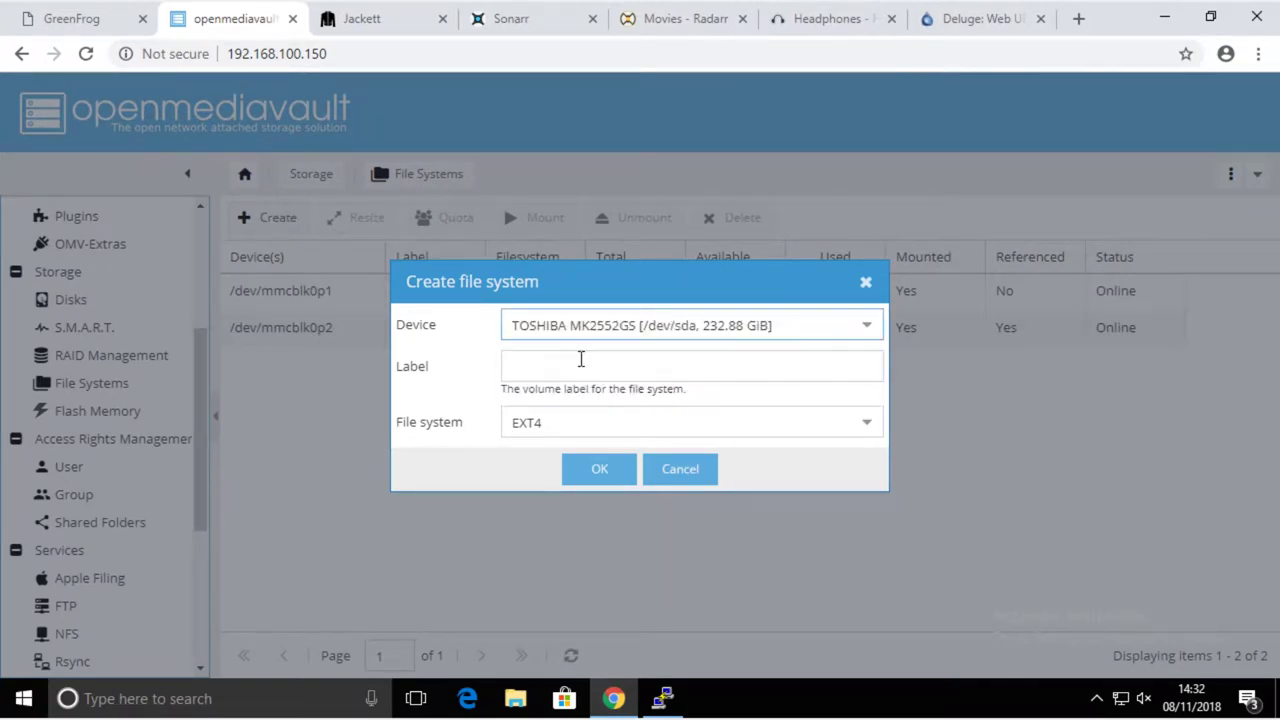
{"action": "left_click", "coordinate": [566, 367]}
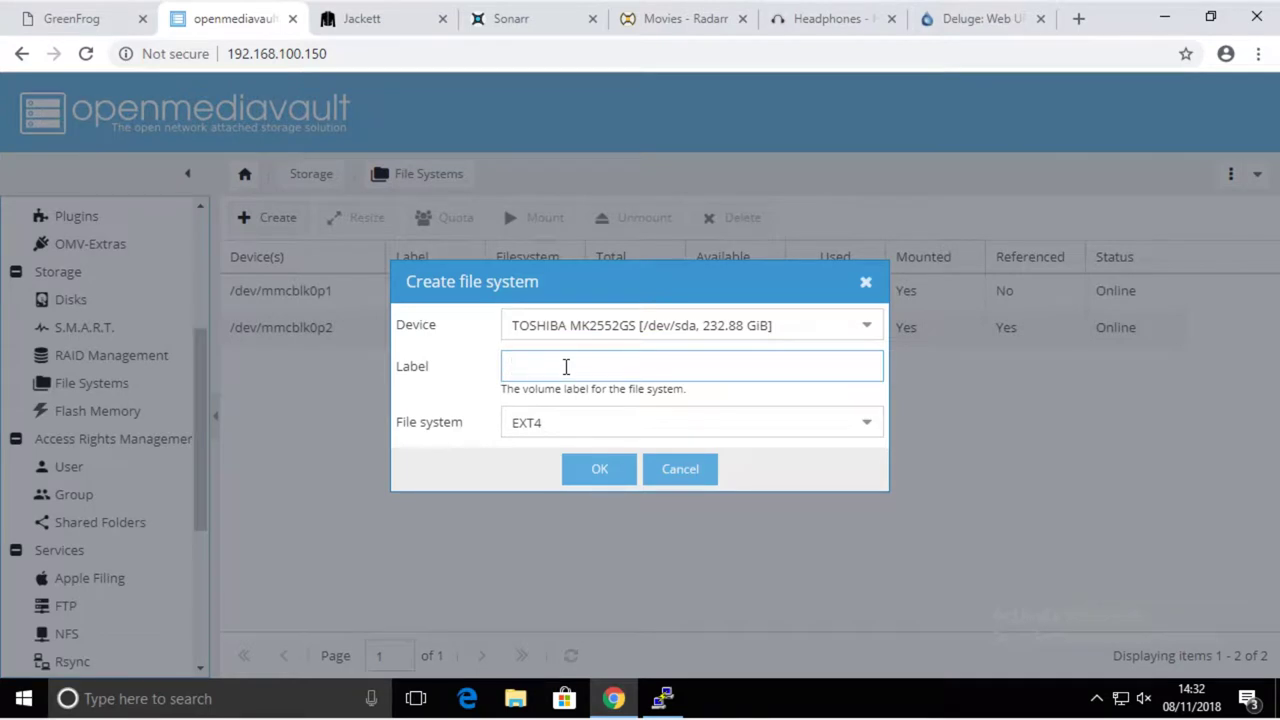
{"action": "type", "text": "LDS"}
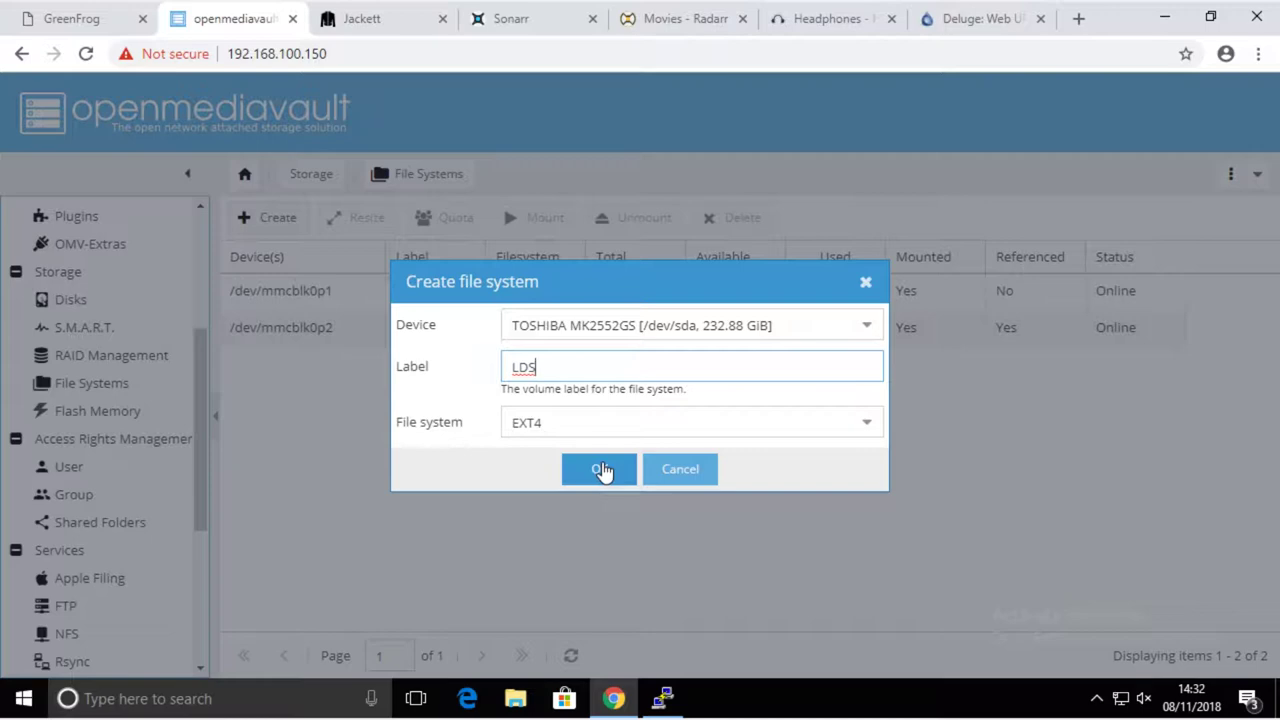
{"action": "left_click", "coordinate": [603, 470]}
{"action": "left_click", "coordinate": [614, 432]}
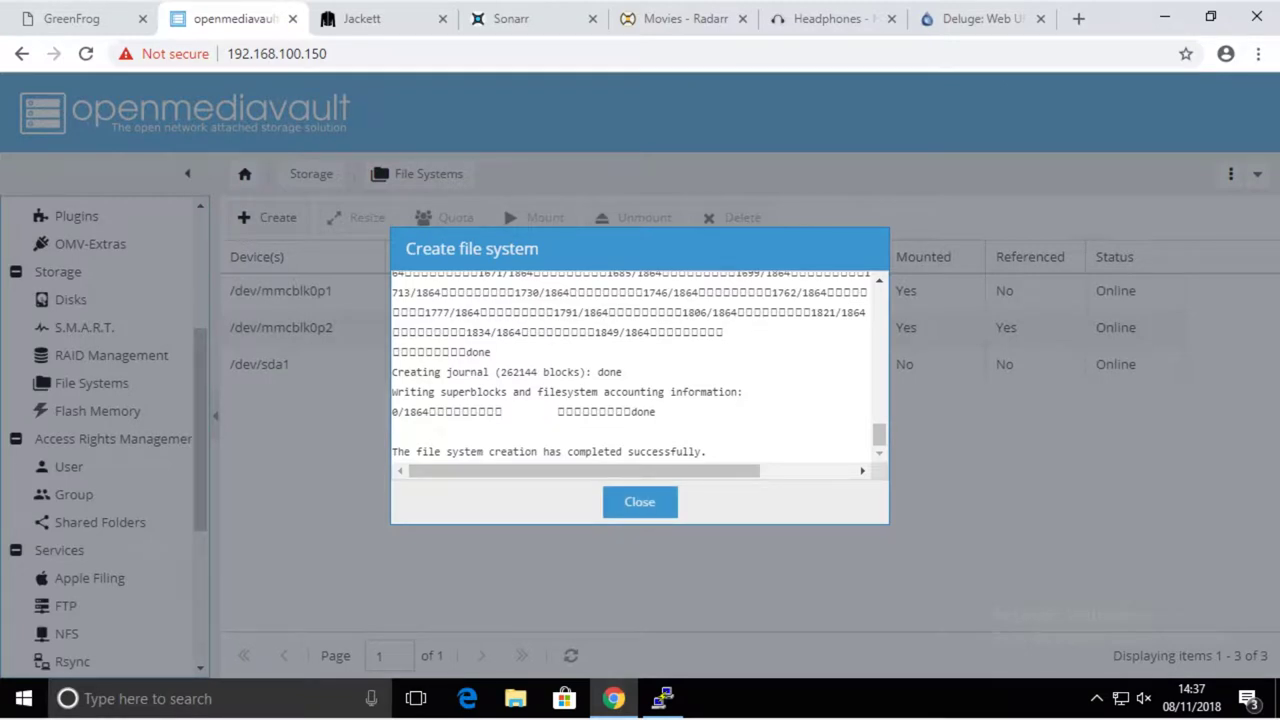
- Mount the LDS file system on /dev/sda1 and apply the configuration change
{"action": "left_click", "coordinate": [640, 502]}
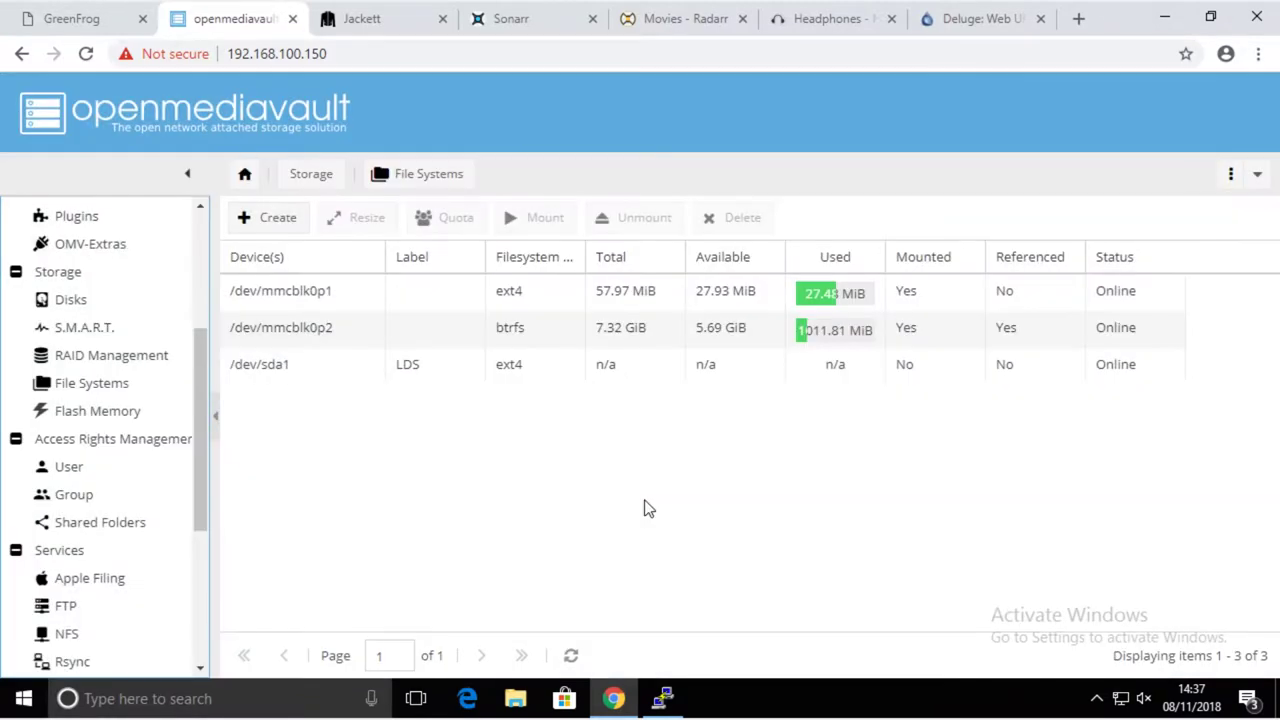
{"action": "left_click", "coordinate": [311, 370]}
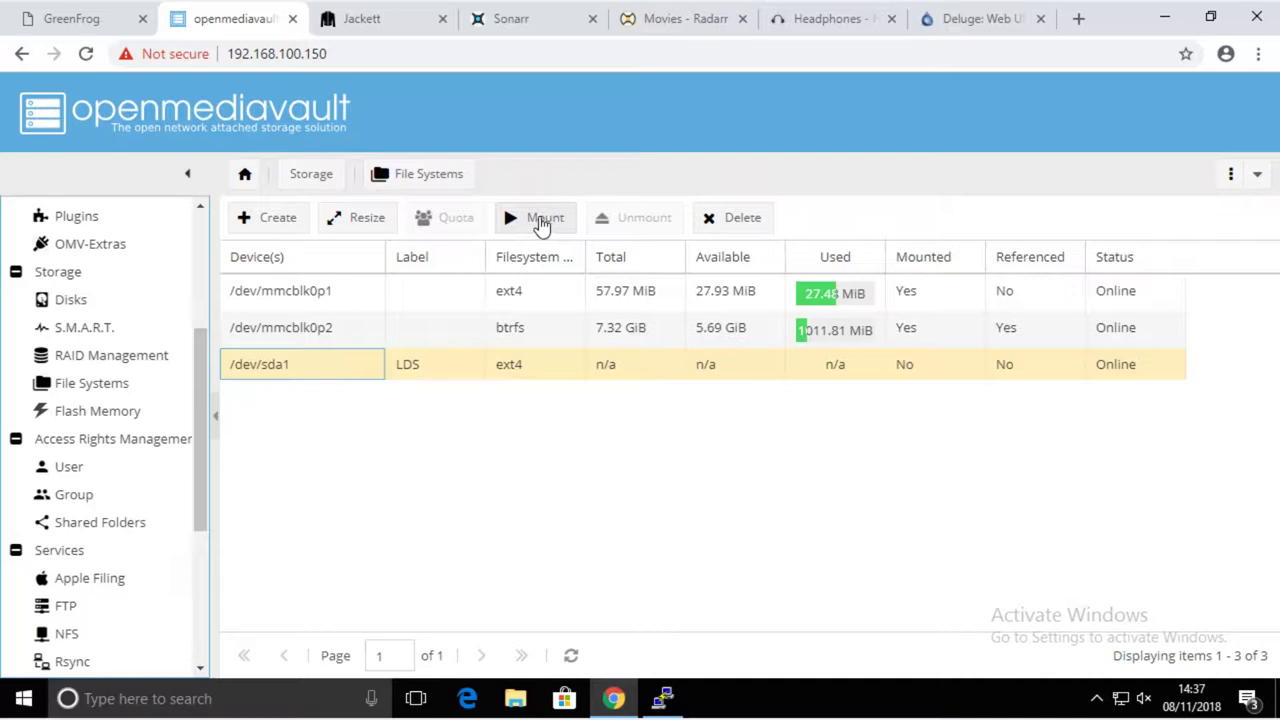
{"action": "left_click", "coordinate": [541, 222]}
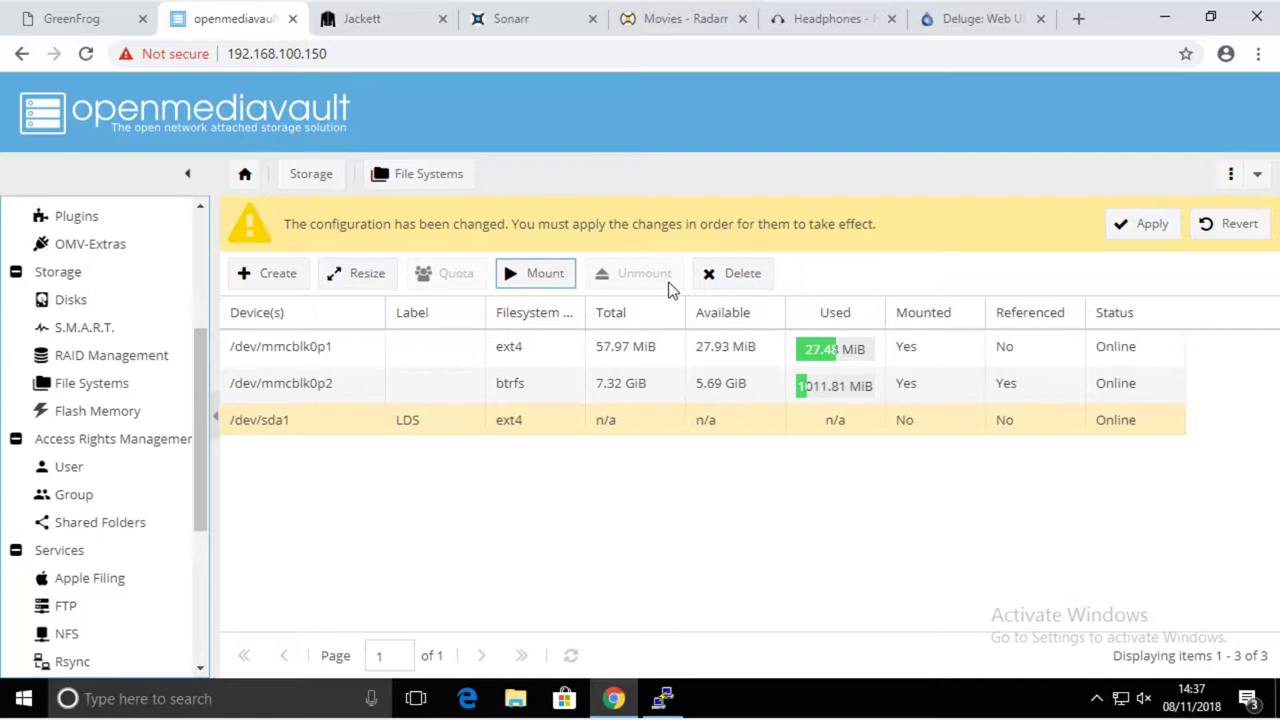
{"action": "left_click", "coordinate": [1150, 228]}
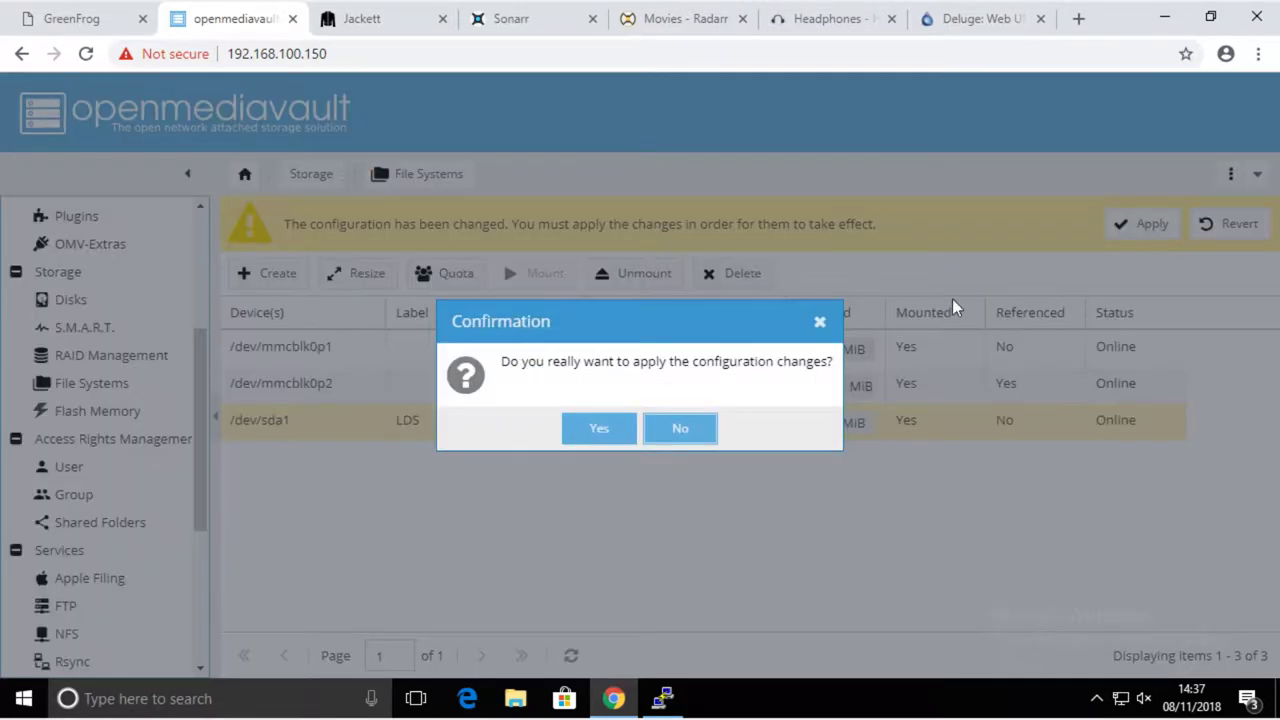
{"action": "left_click", "coordinate": [592, 432]}
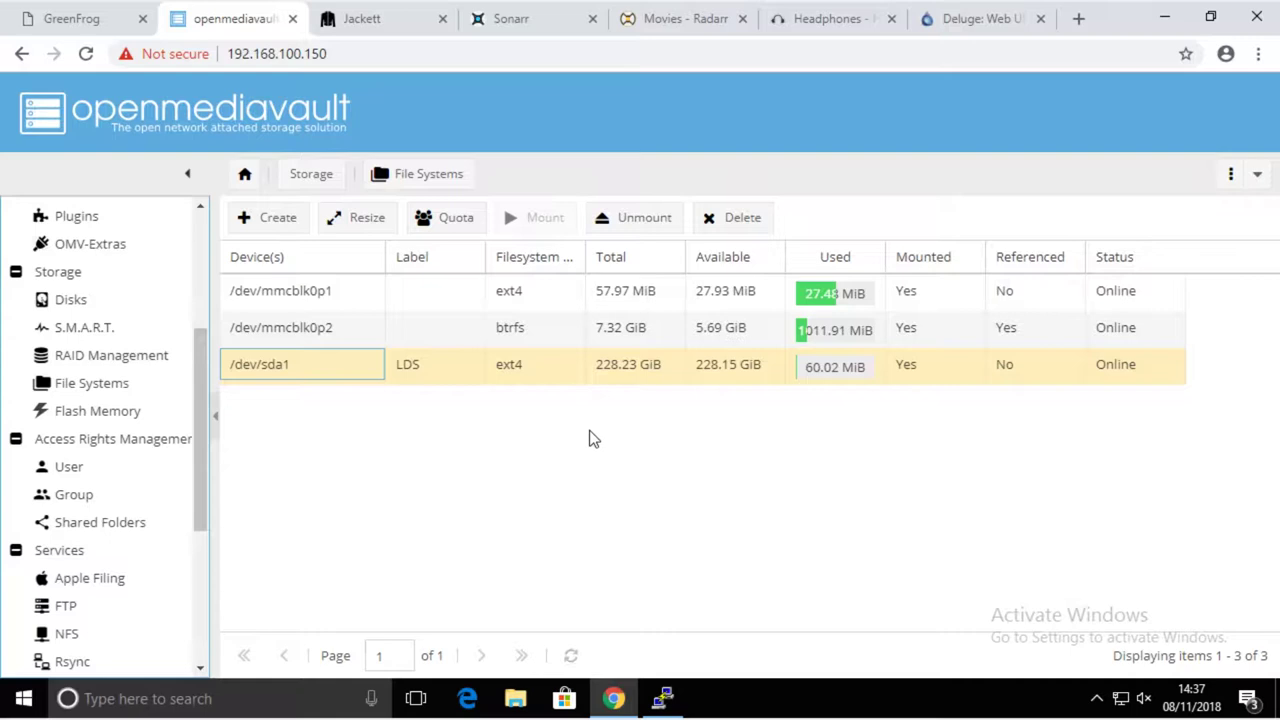
{"action": "left_click", "coordinate": [735, 370]}
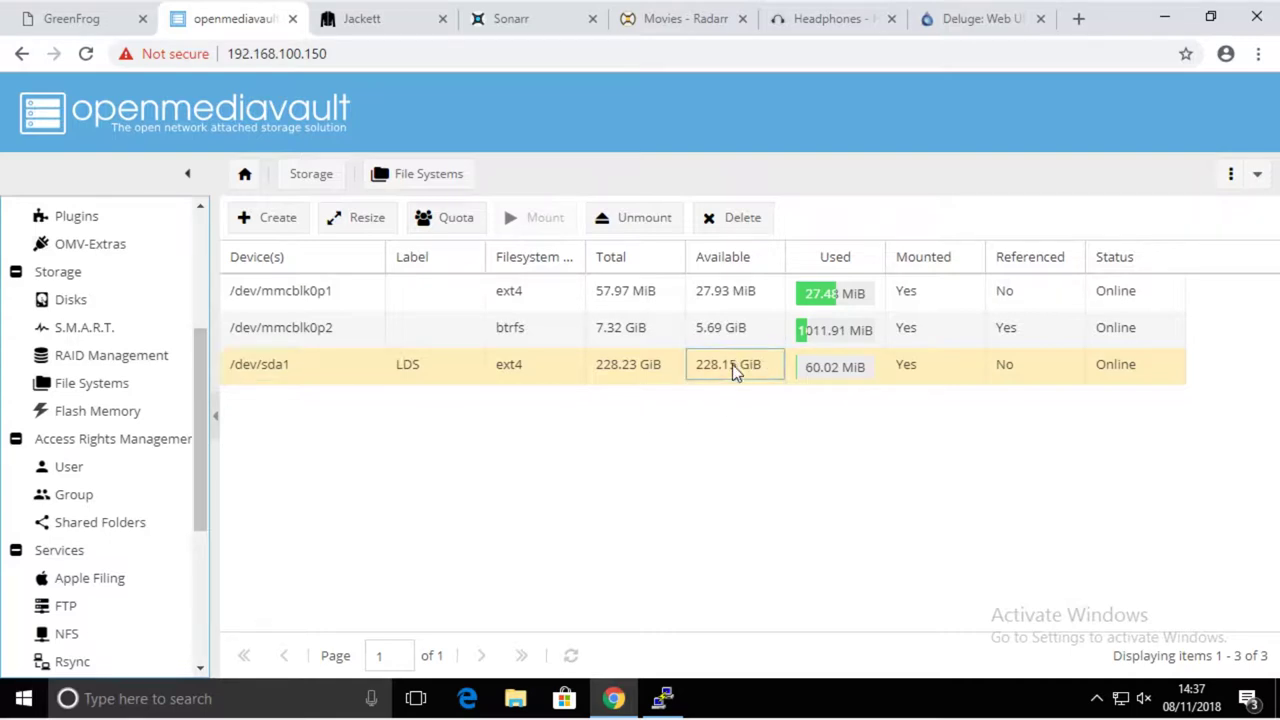
{"action": "left_click", "coordinate": [517, 370]}
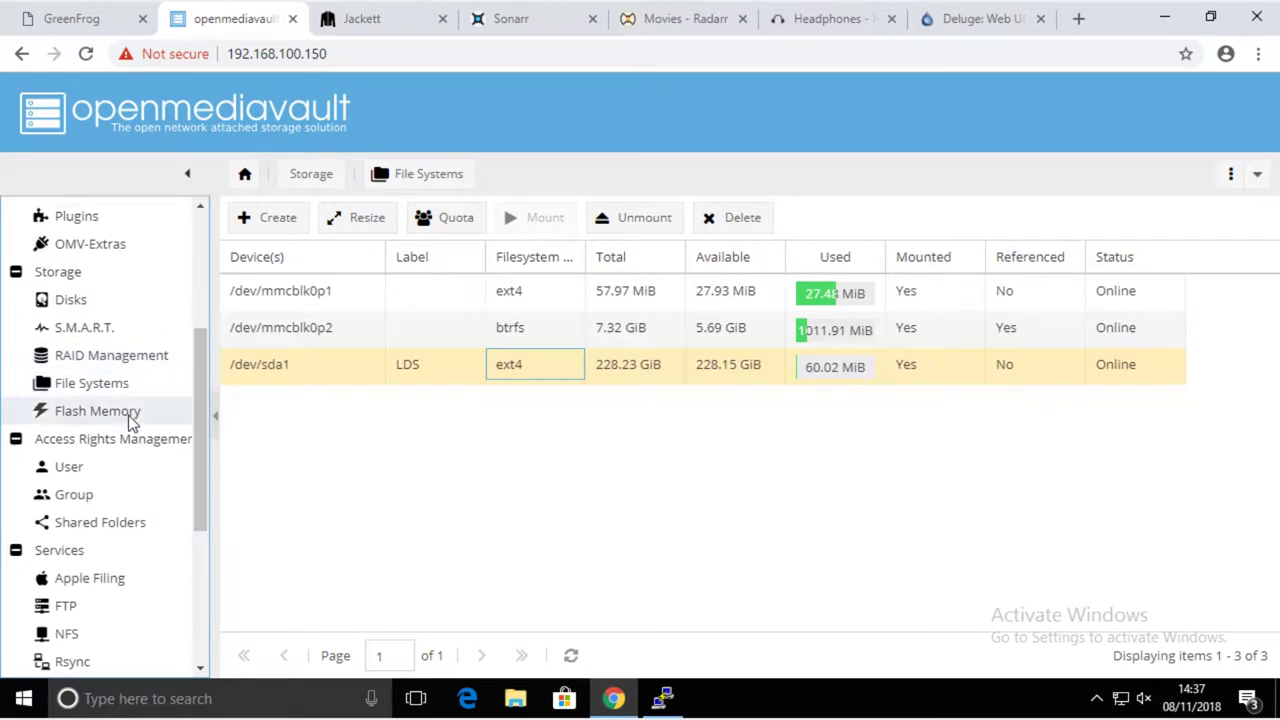
- Start adding a single new user from the User management page
{"action": "left_click", "coordinate": [68, 474]}
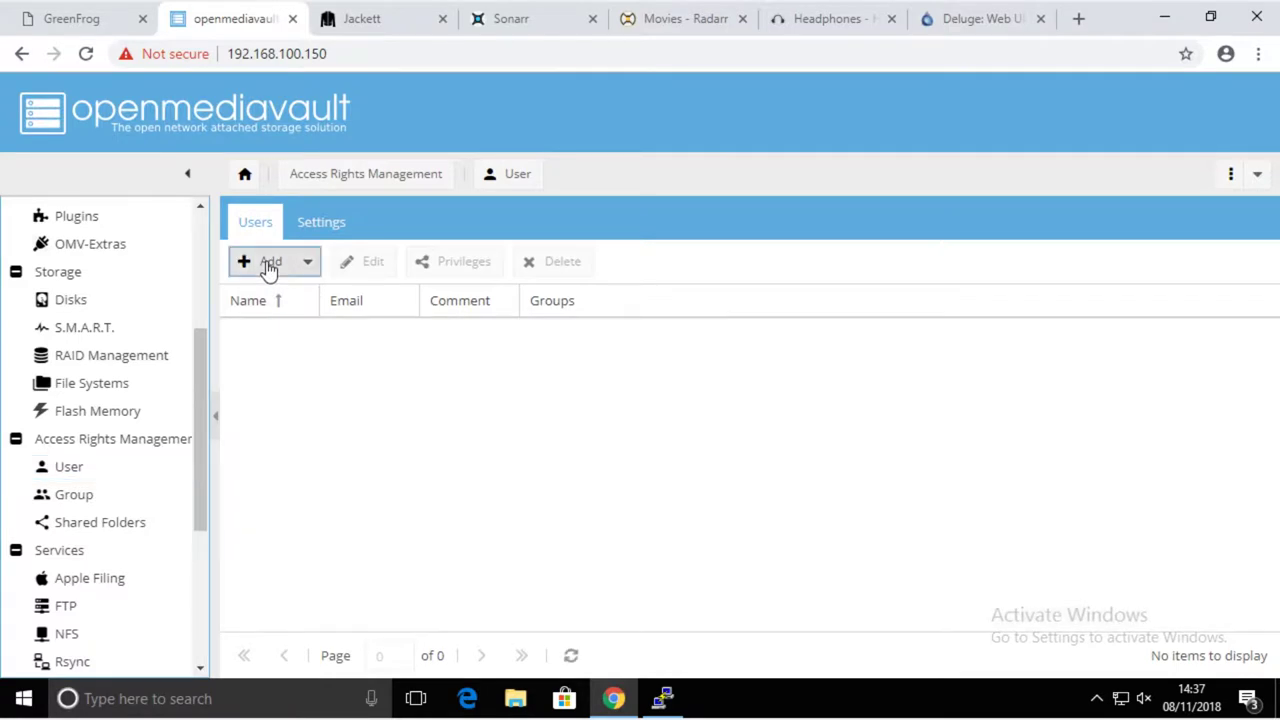
{"action": "left_click", "coordinate": [268, 270]}
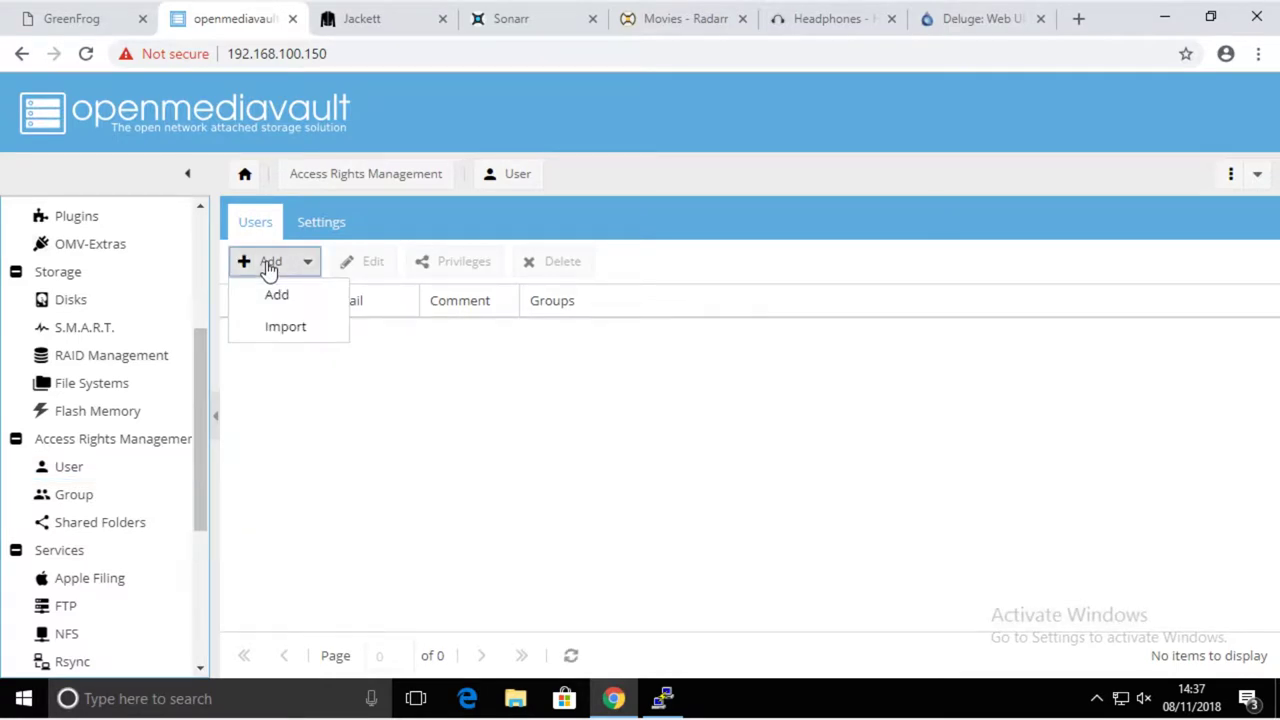
{"action": "left_click", "coordinate": [283, 298]}
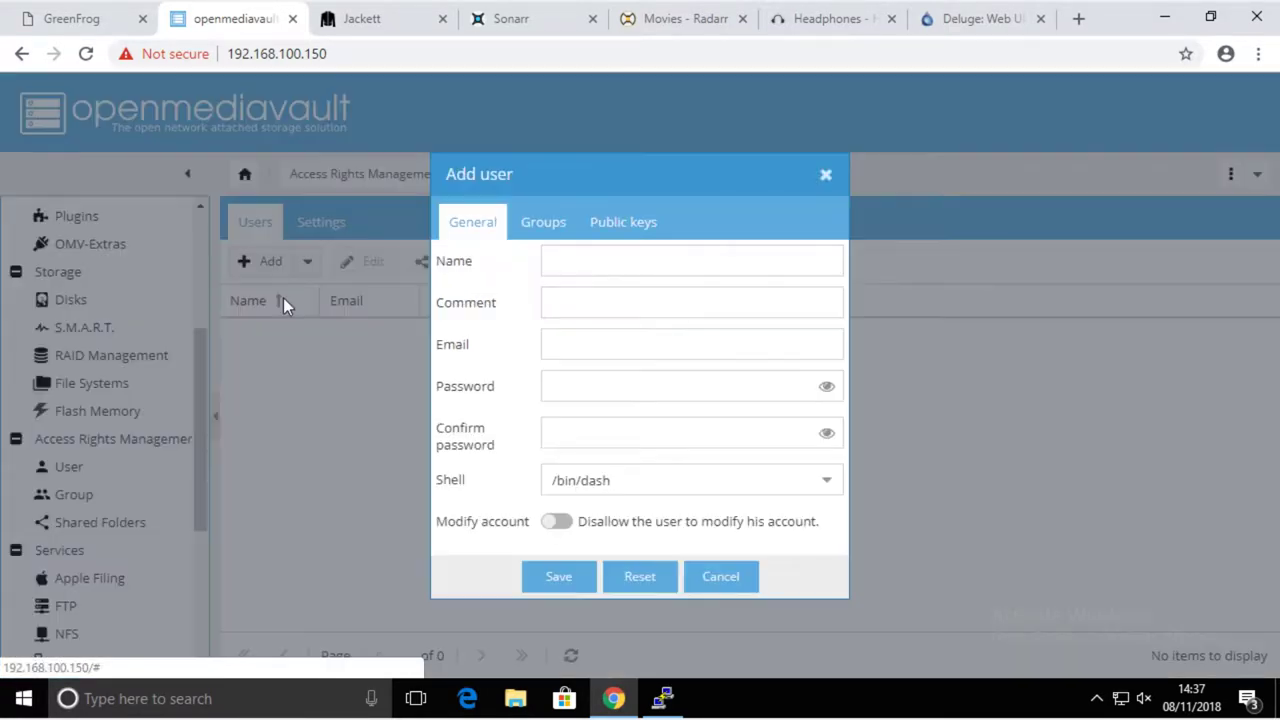
- Enter the user name LDS and the user's e-mail address, correcting its separator
{"action": "left_click", "coordinate": [578, 262]}
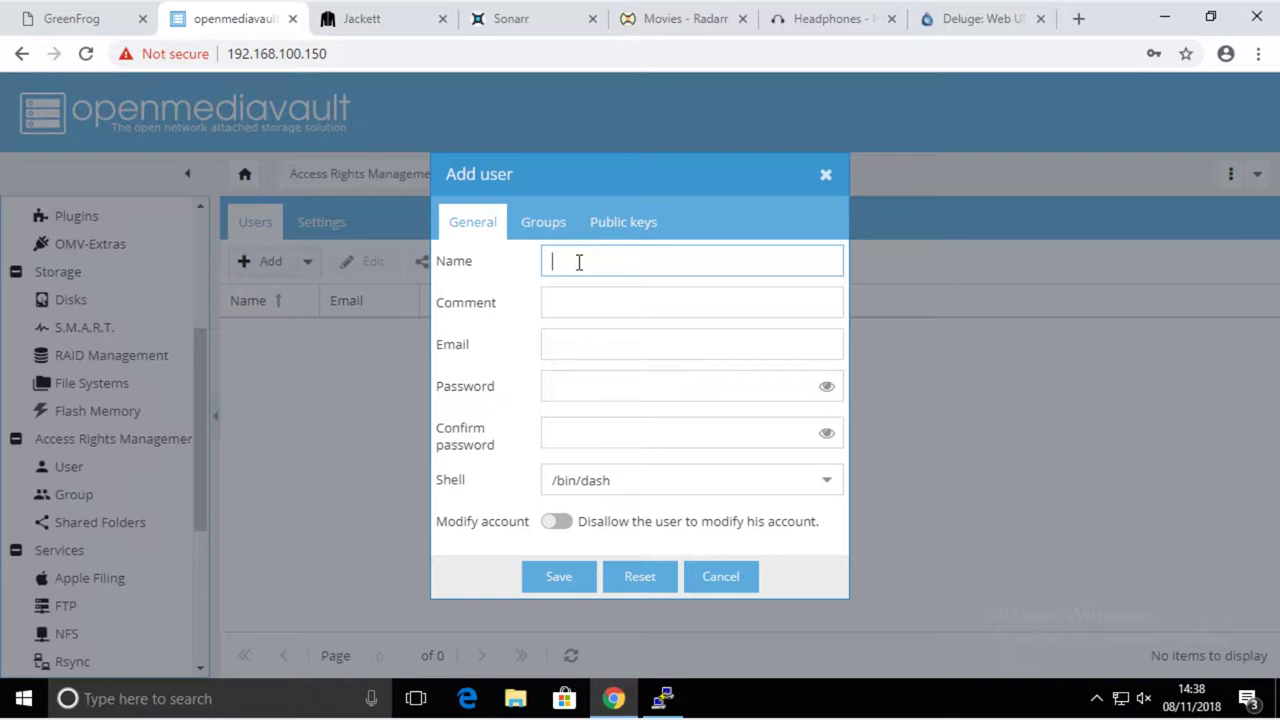
{"action": "type", "text": "LDS"}
{"action": "left_click", "coordinate": [568, 344]}
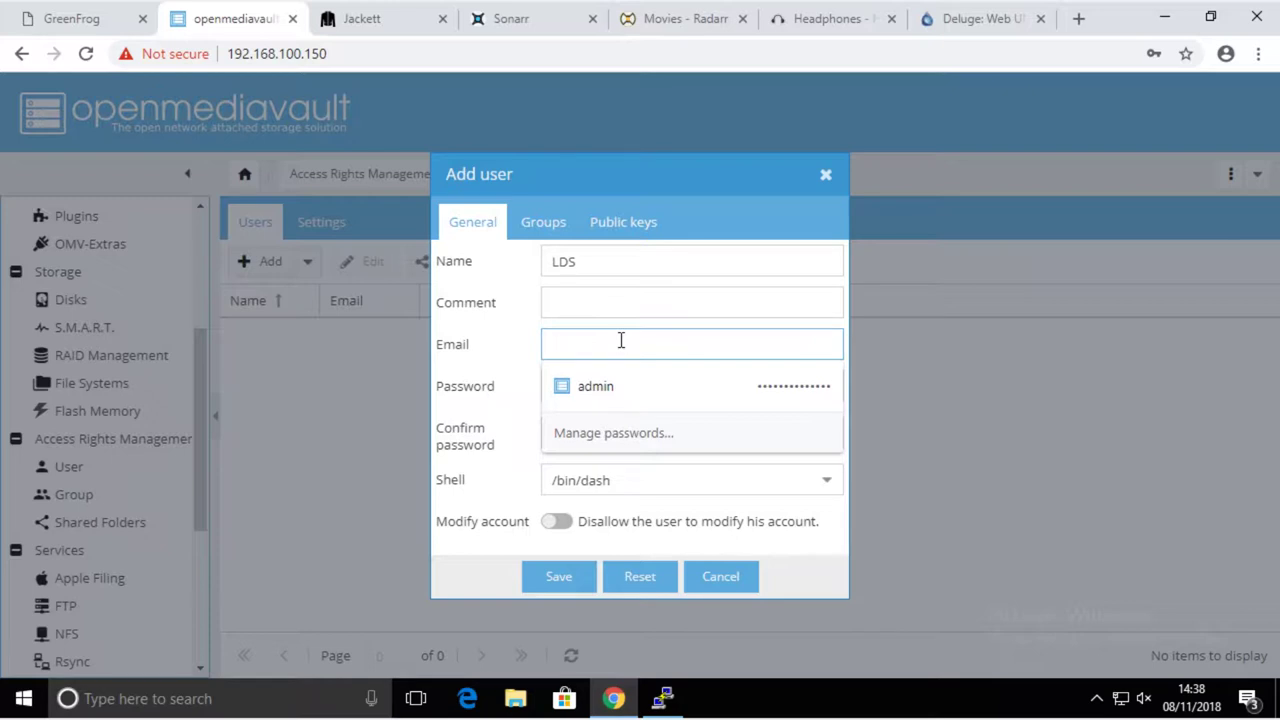
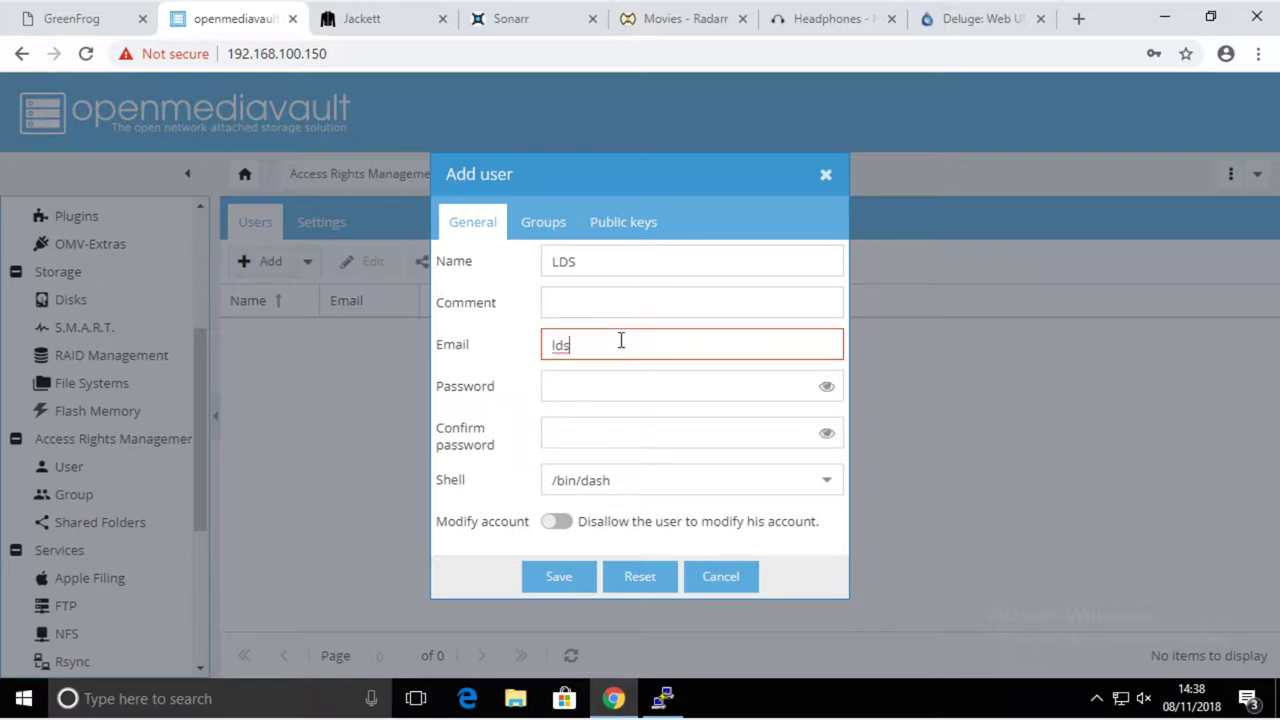
{"action": "left_click", "coordinate": [579, 345]}
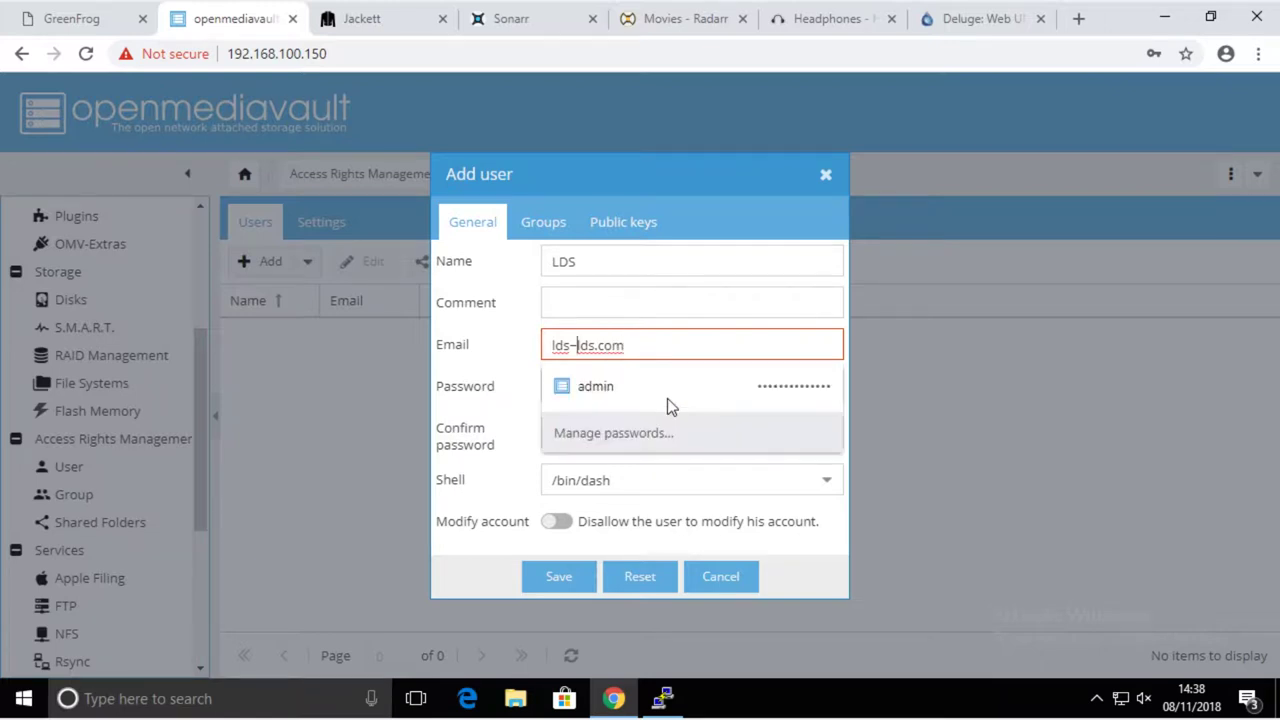
{"action": "key", "text": "BackSpace"}
{"action": "type", "text": "\""}
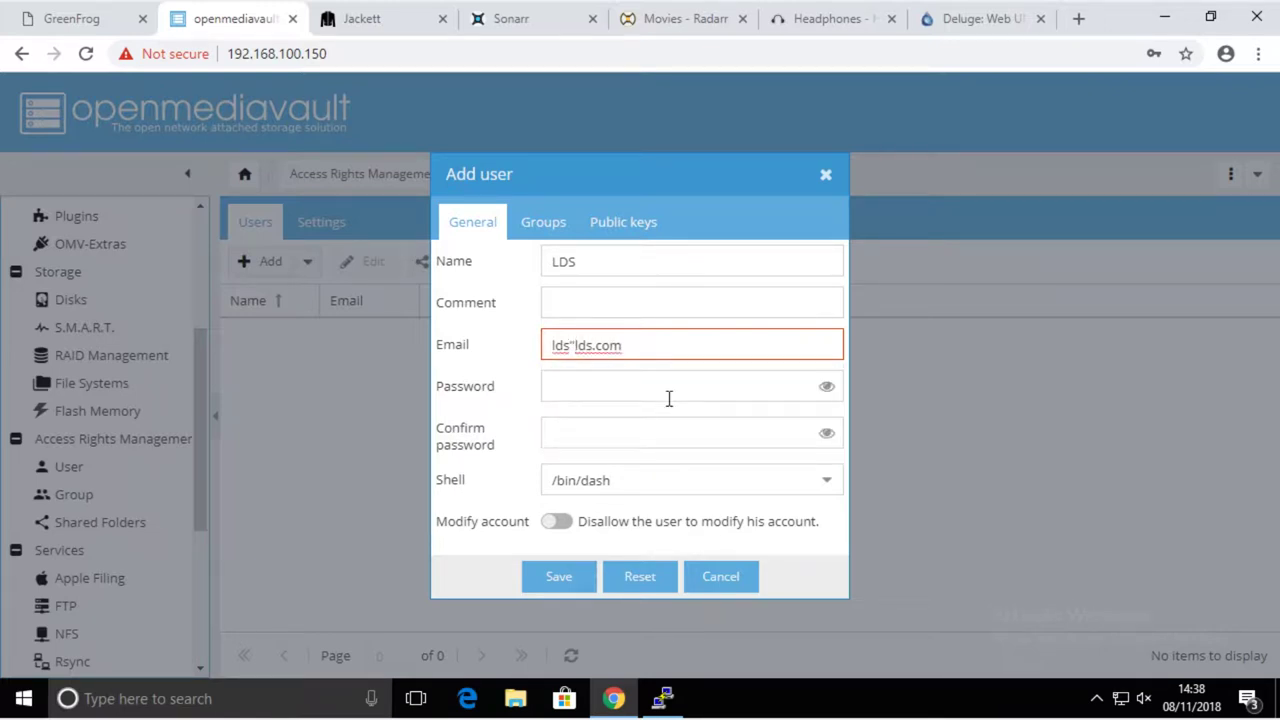
{"action": "key", "text": "BackSpace"}
{"action": "type", "text": "@"}
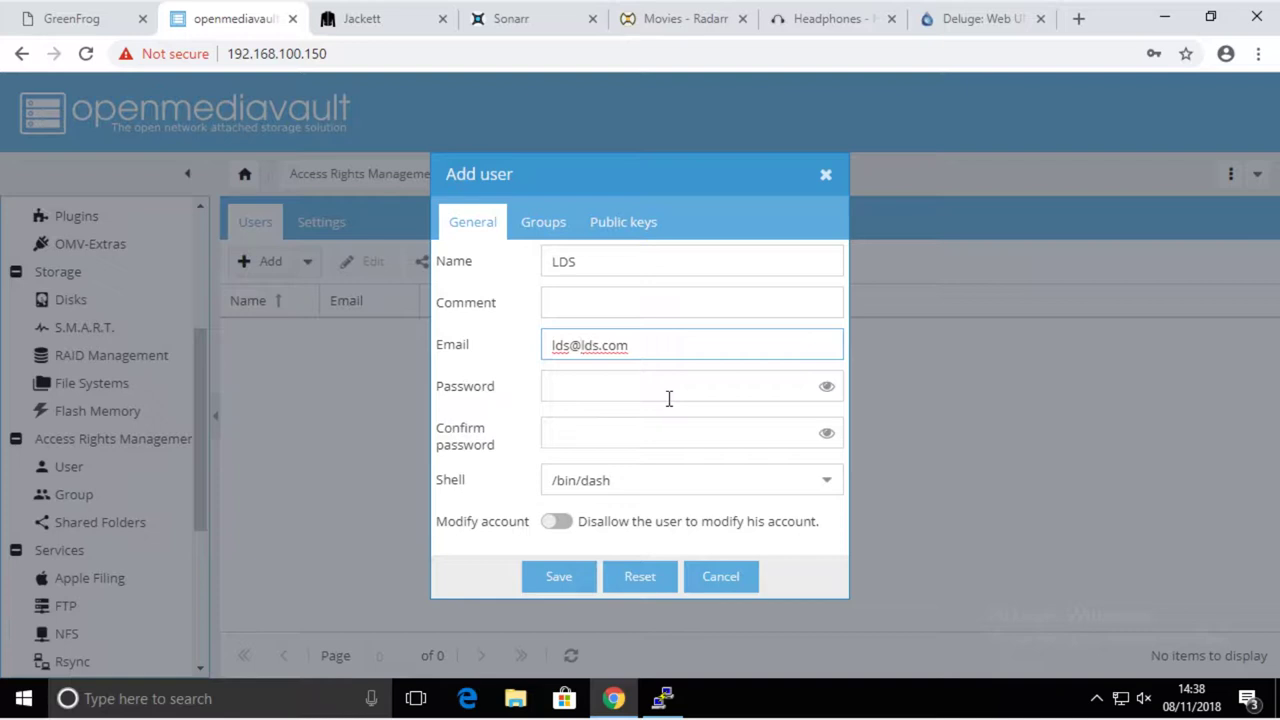
- Enter the user's password and repeat it in Confirm password
{"action": "left_click", "coordinate": [643, 385]}
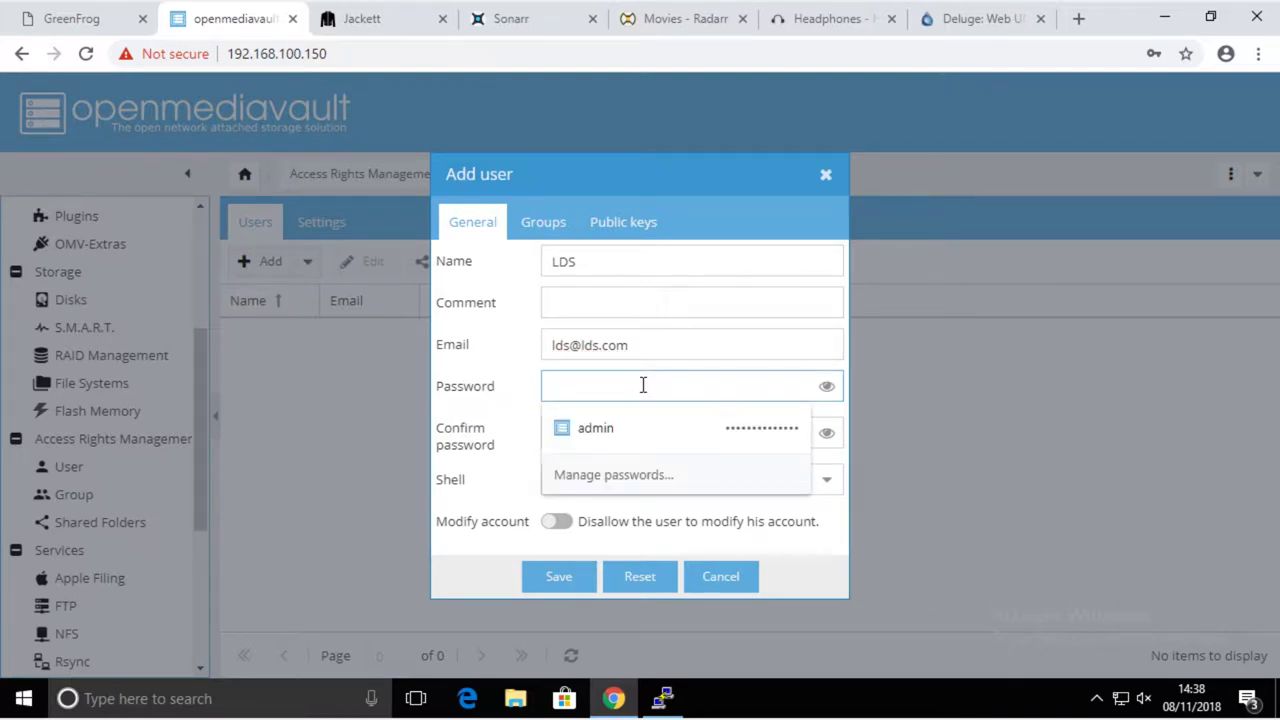
{"action": "type", "text": "********"}
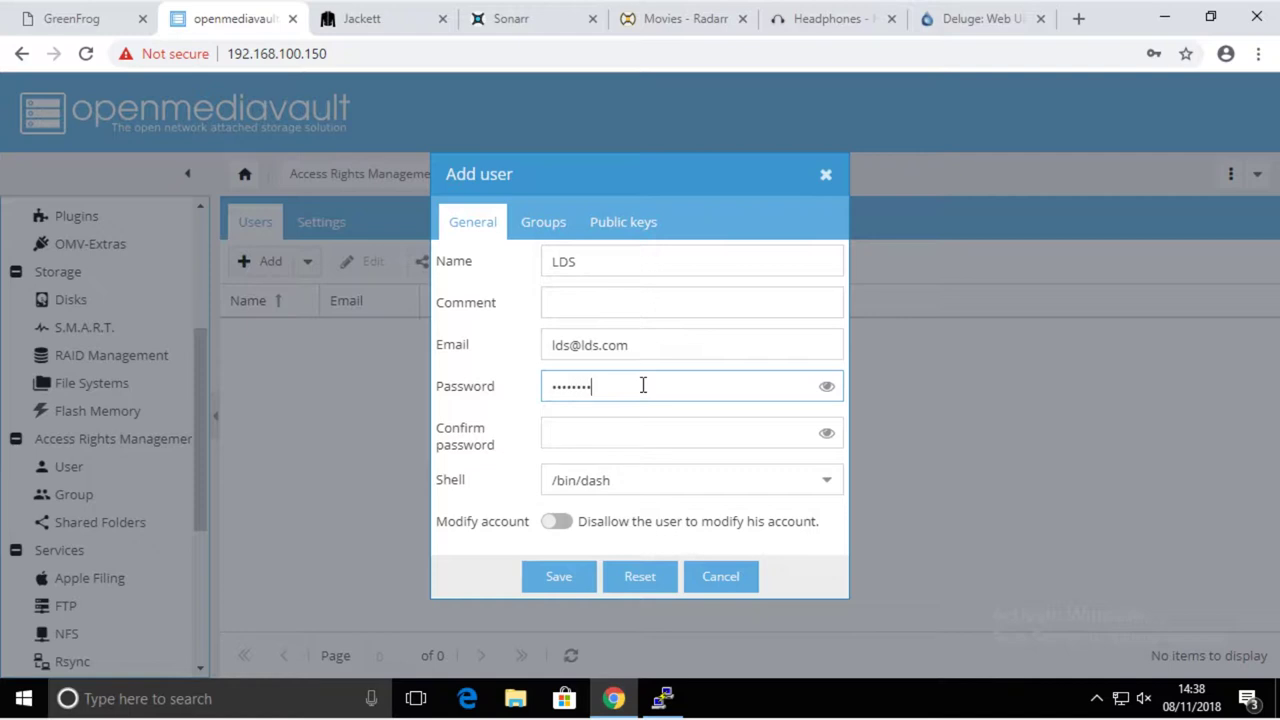
{"action": "left_click", "coordinate": [592, 428]}
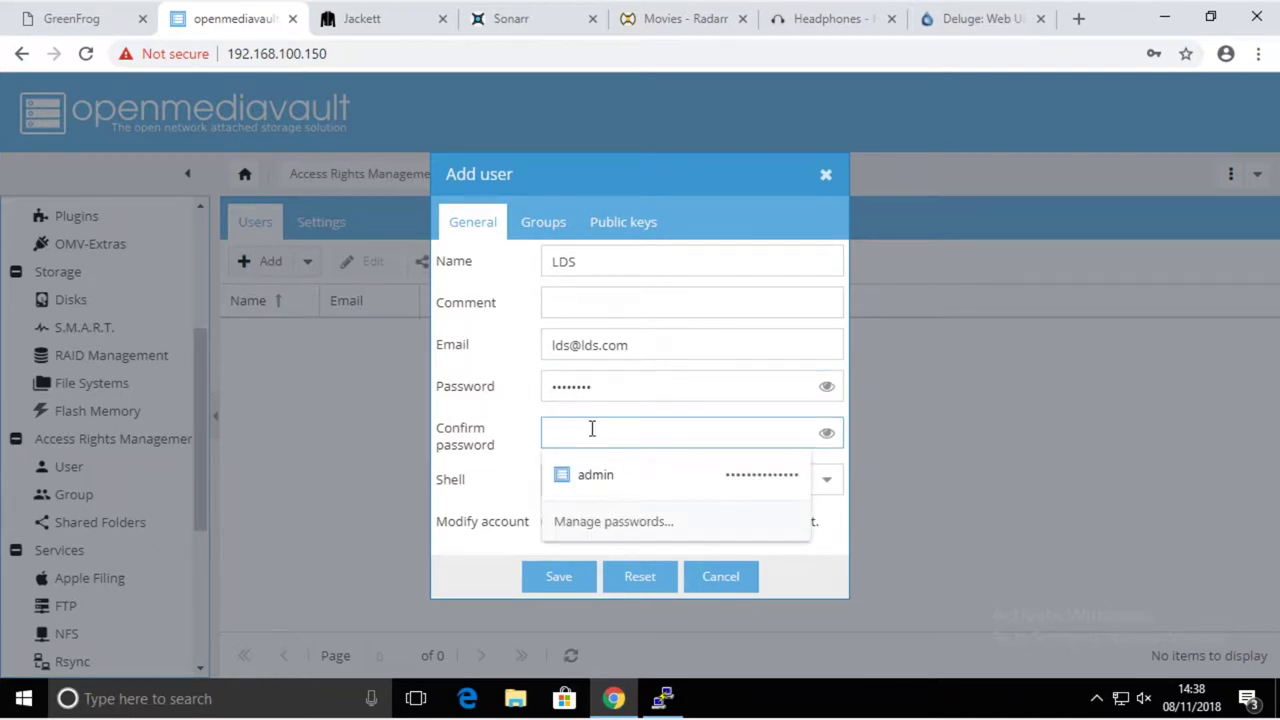
{"action": "type", "text": "*******"}
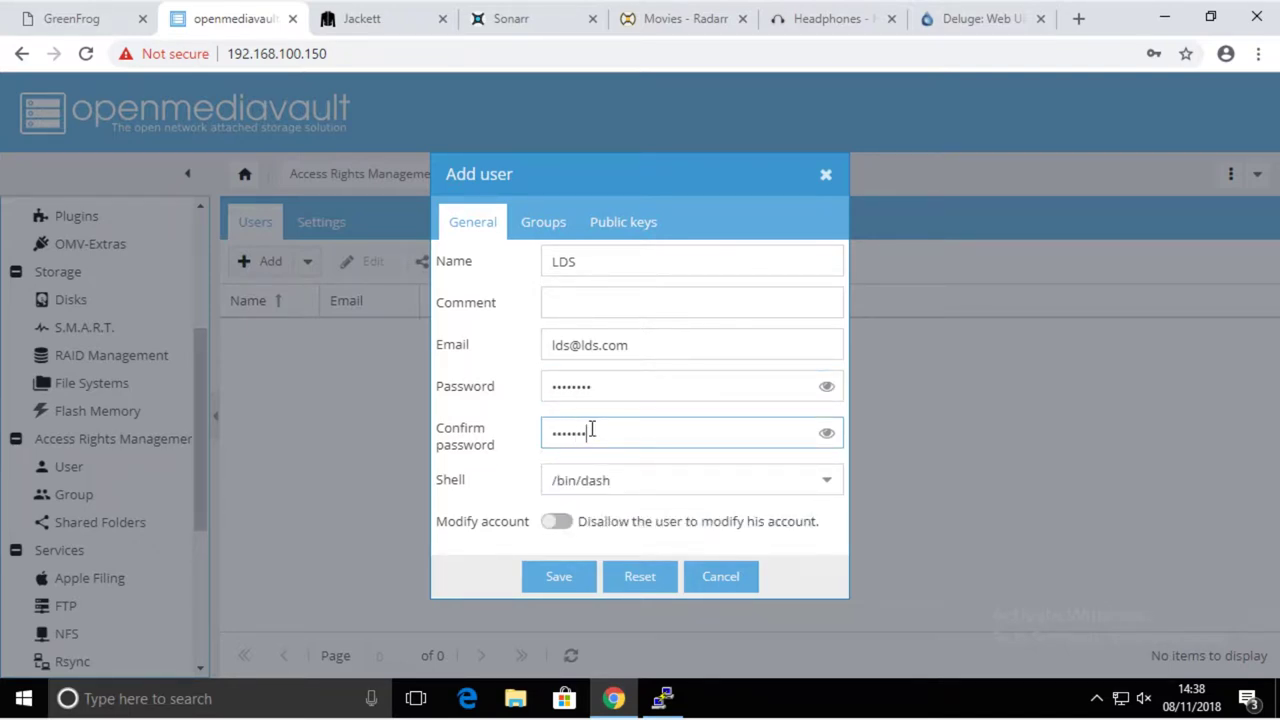
{"action": "type", "text": "*"}
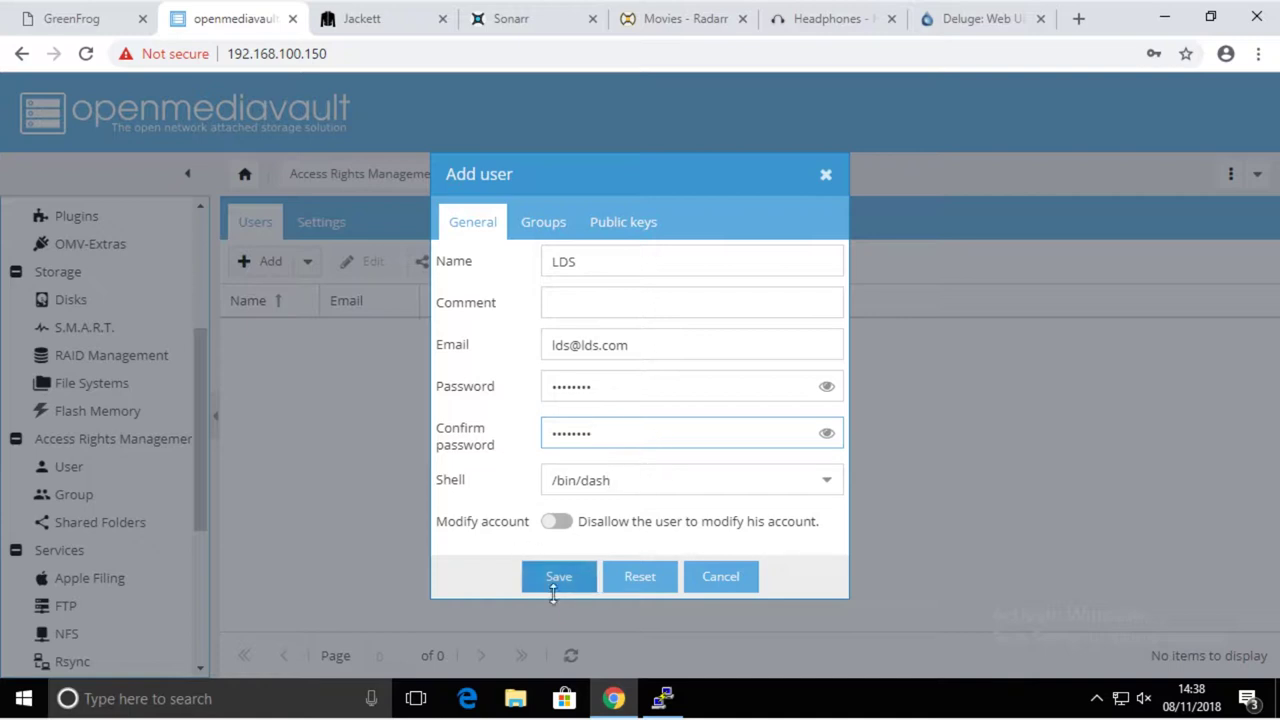
- Add the new user LDS to the adm group
{"action": "left_click", "coordinate": [546, 231]}
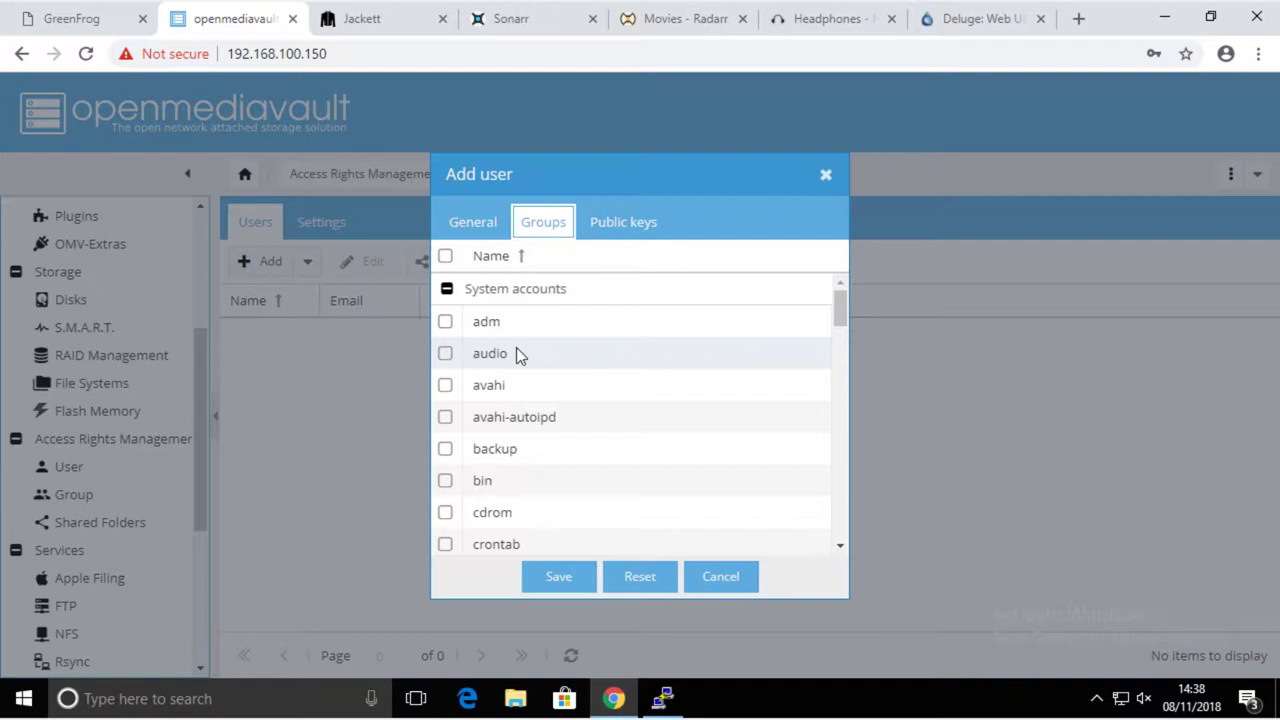
{"action": "left_click", "coordinate": [445, 321]}
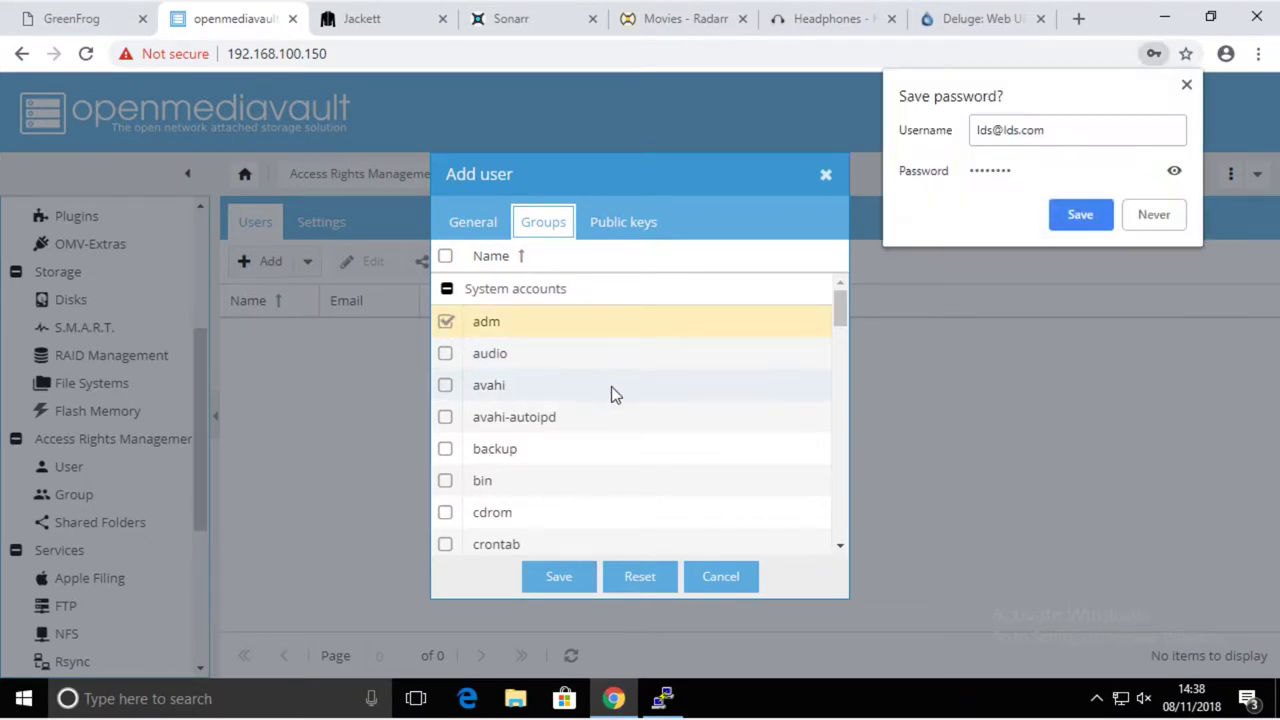
{"action": "left_click", "coordinate": [1080, 215]}
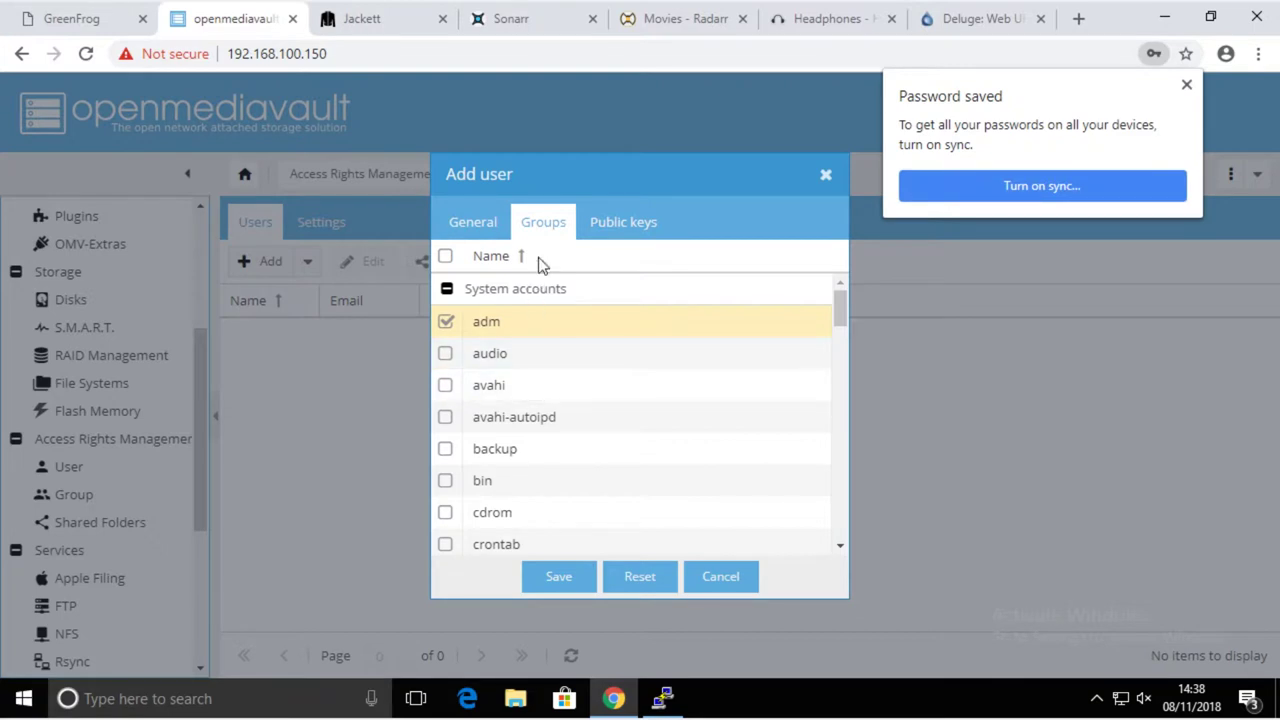
{"action": "left_click", "coordinate": [617, 226]}
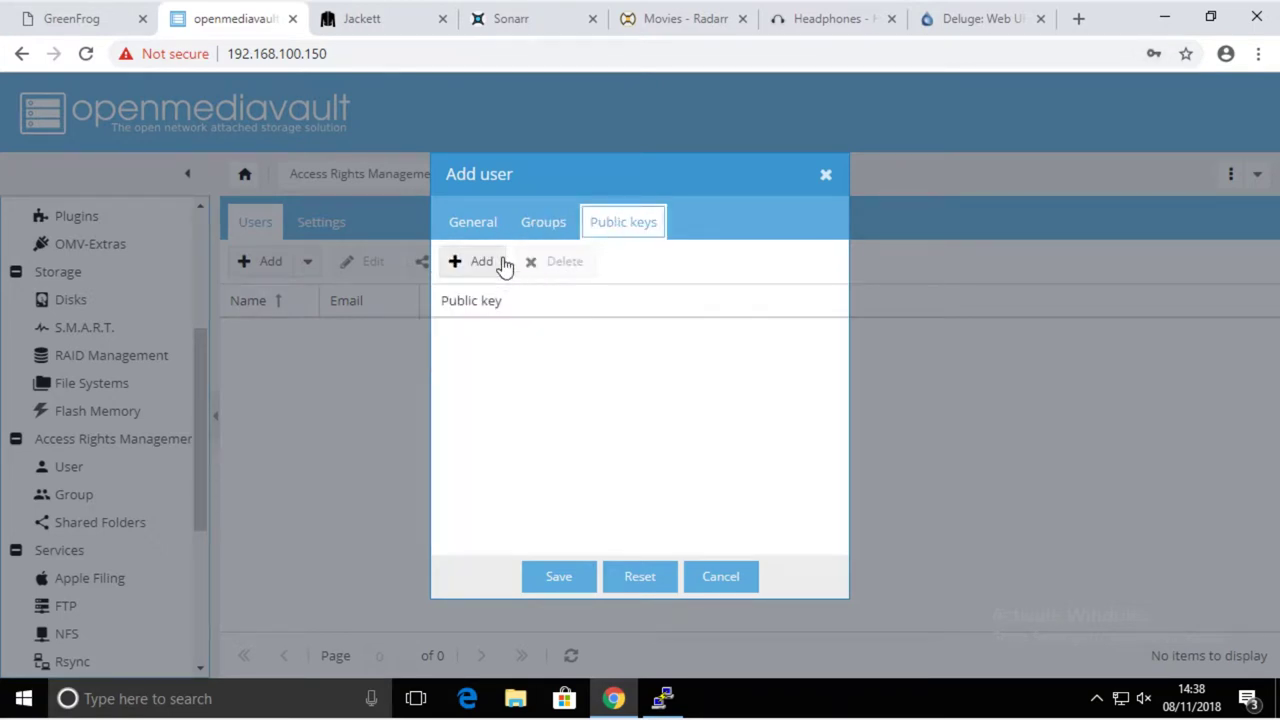
{"action": "left_click", "coordinate": [540, 224]}
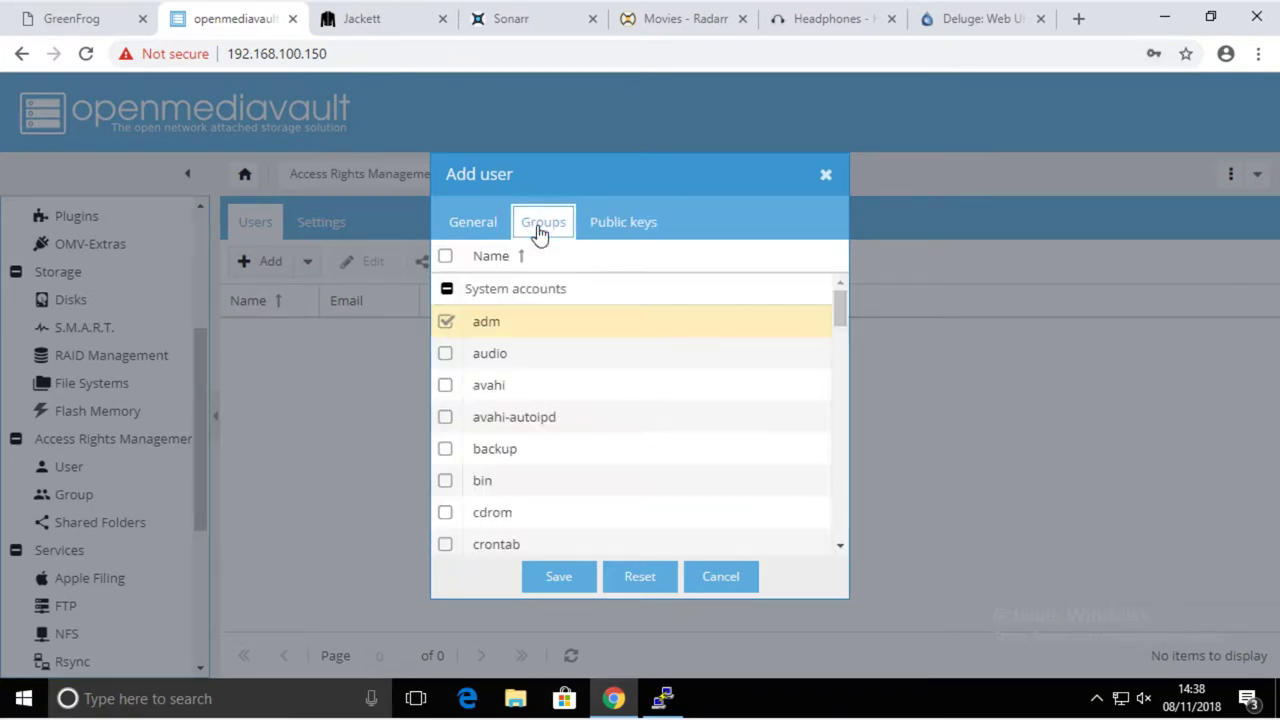
{"action": "left_click", "coordinate": [475, 221]}
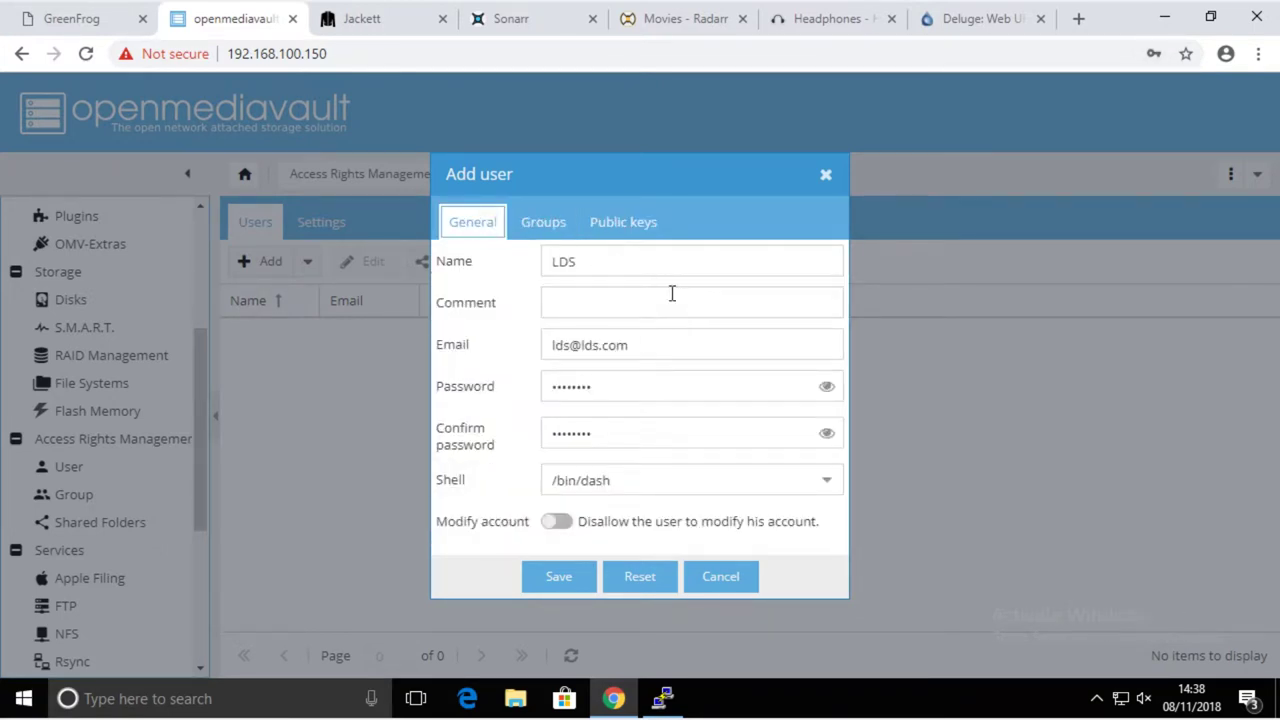
- Save the LDS user account and apply the pending configuration changes
{"action": "left_click", "coordinate": [566, 578]}
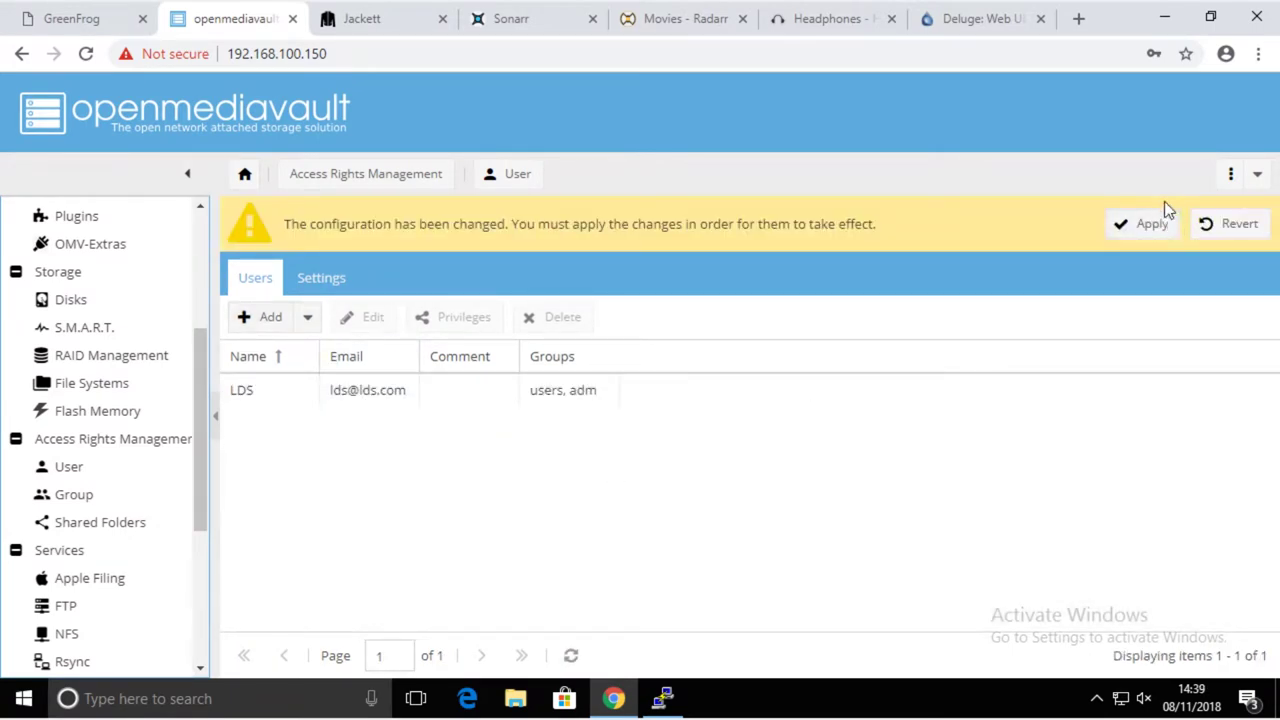
{"action": "left_click", "coordinate": [1150, 224]}
{"action": "left_click", "coordinate": [599, 430]}
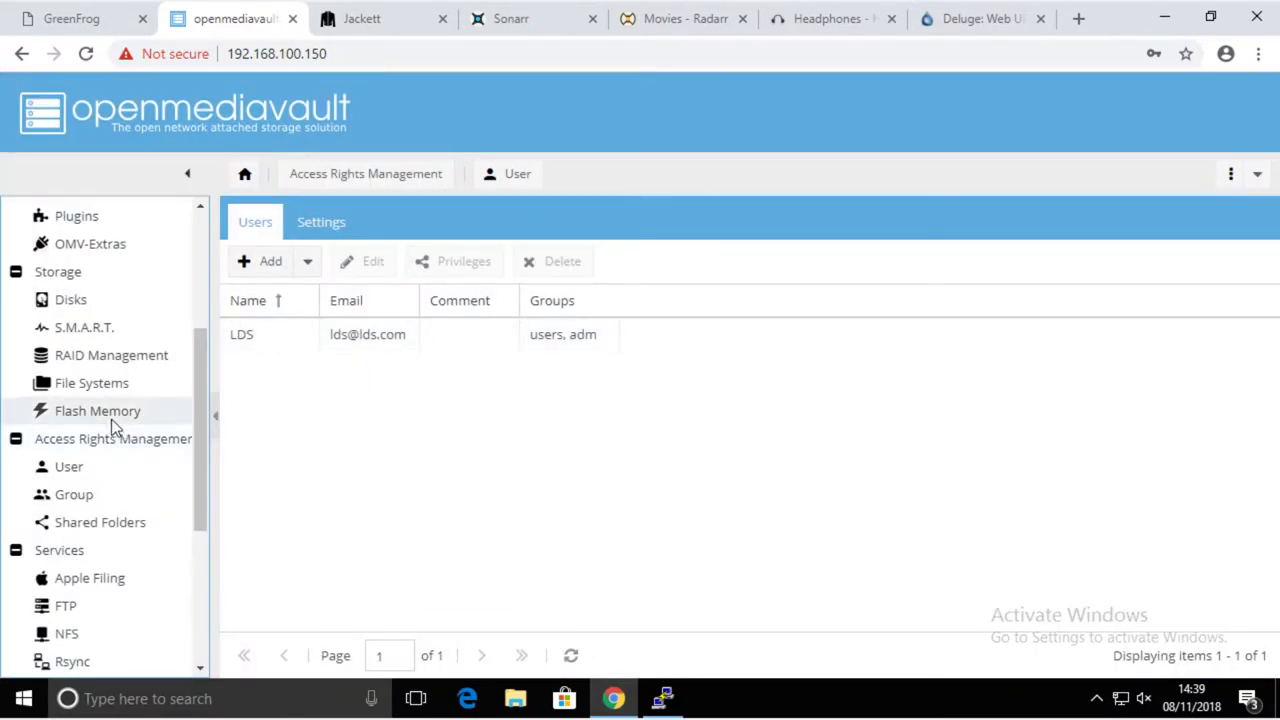
- Create shared folder TV on device LDS with Users read/write, Others read-only permissions
{"action": "left_click", "coordinate": [116, 530]}
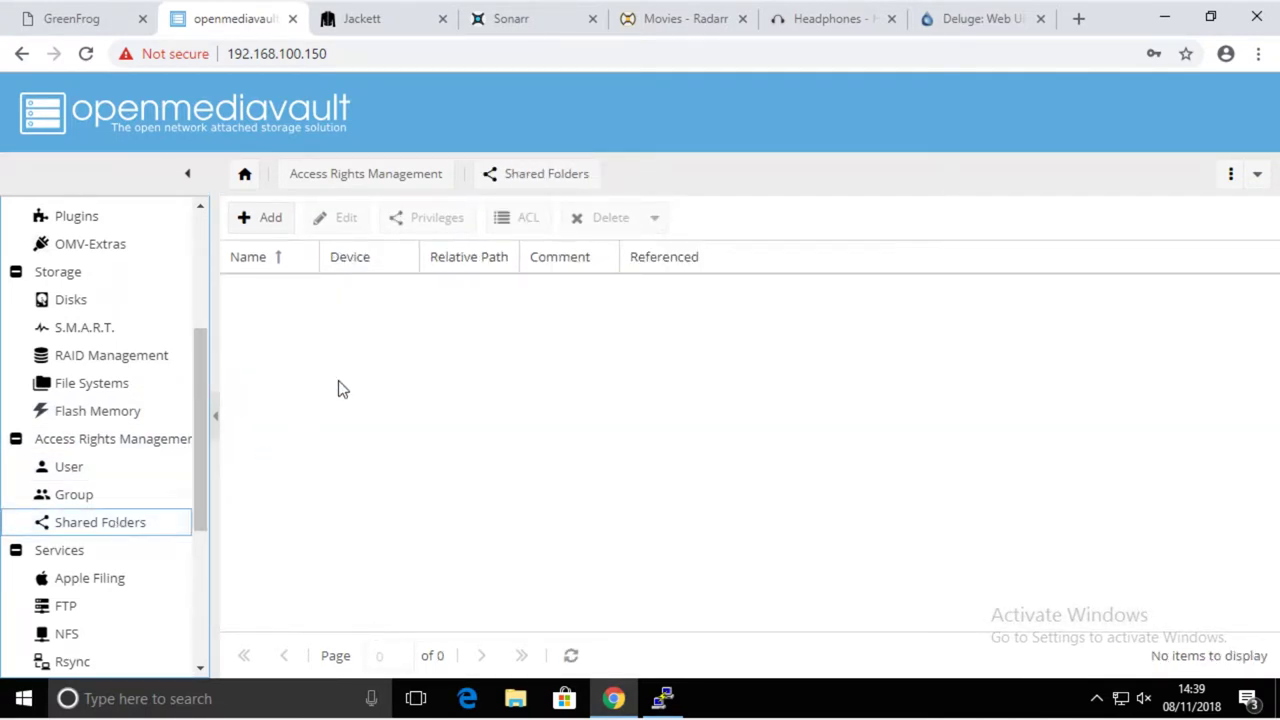
{"action": "left_click", "coordinate": [268, 220]}
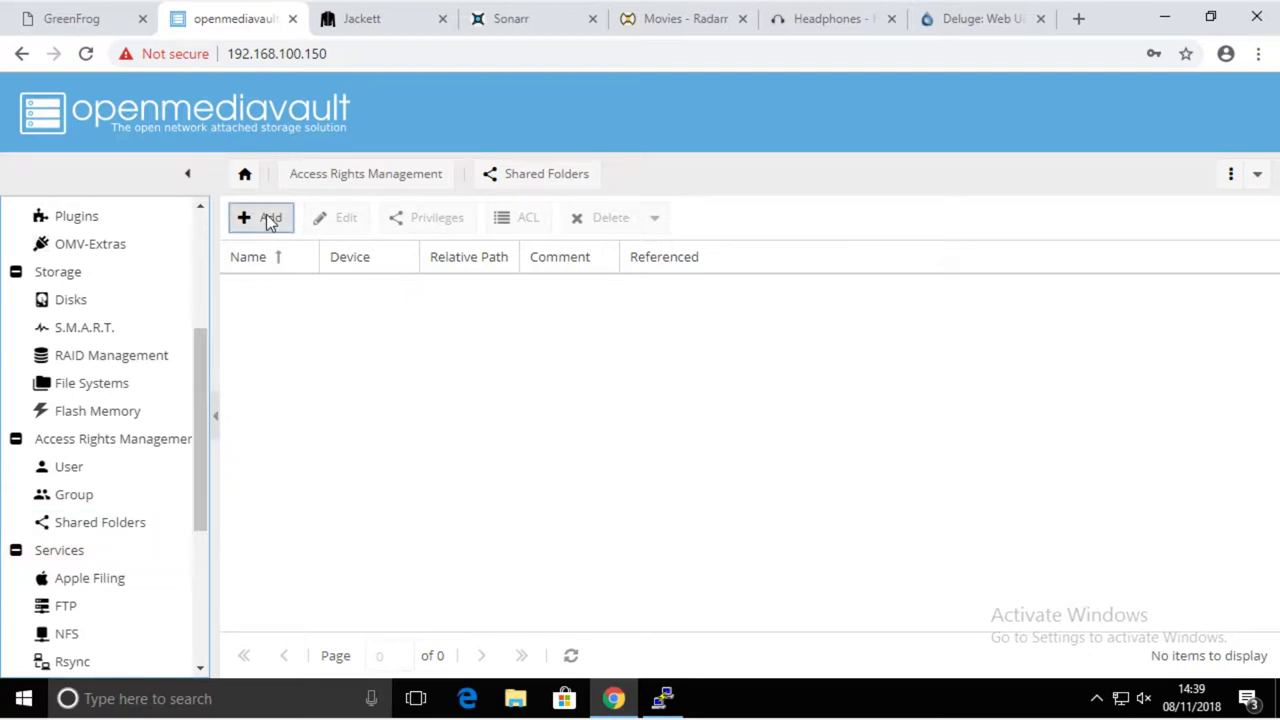
{"action": "left_click", "coordinate": [537, 216]}
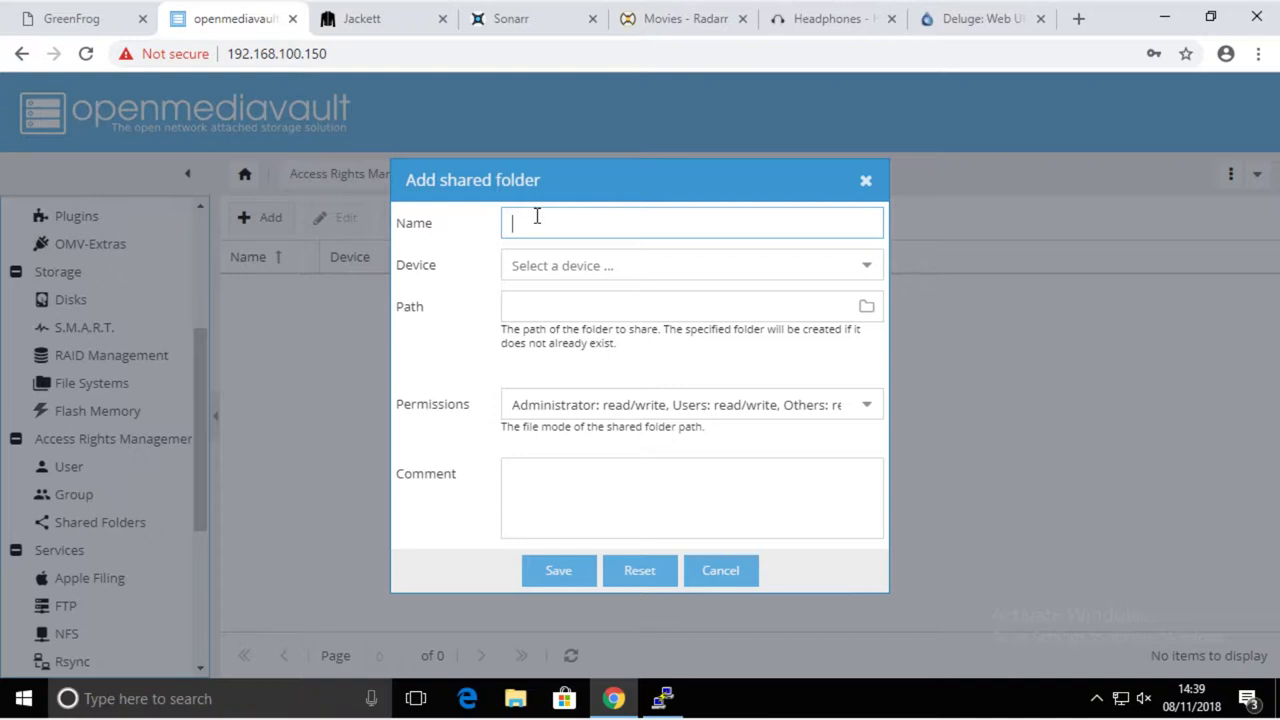
{"action": "type", "text": "TV"}
{"action": "left_click", "coordinate": [576, 268]}
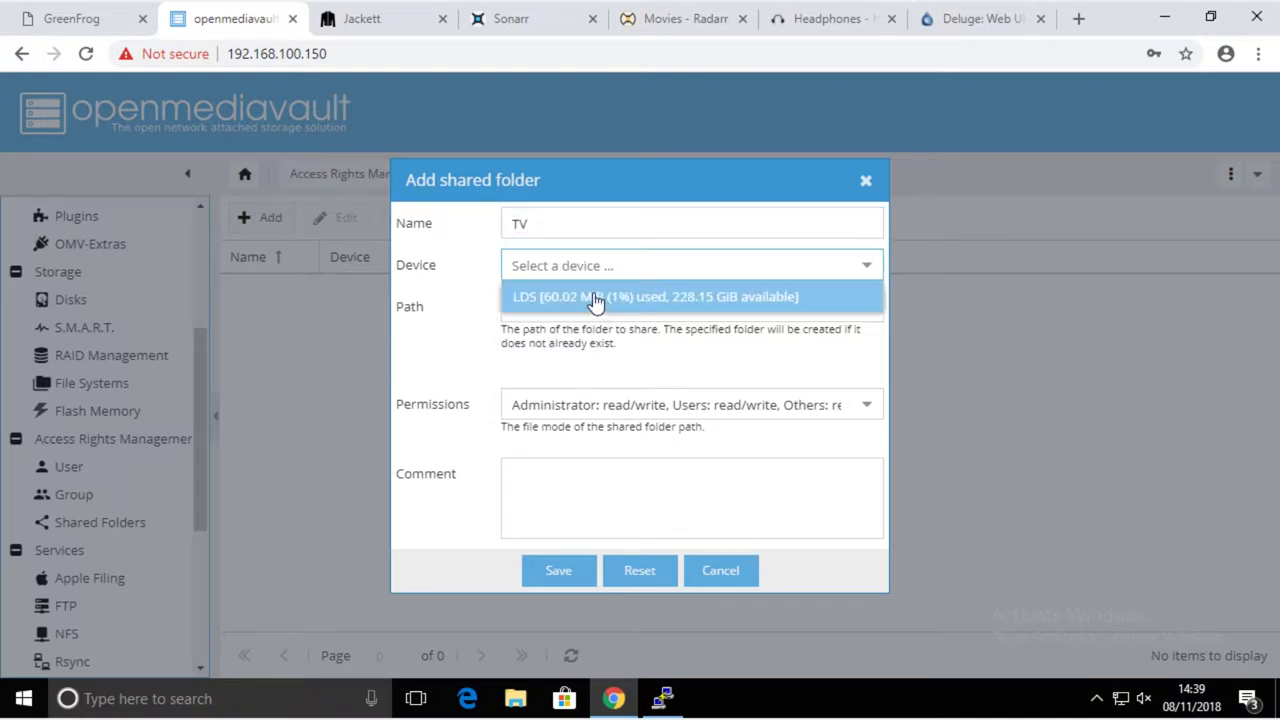
{"action": "left_click", "coordinate": [596, 298]}
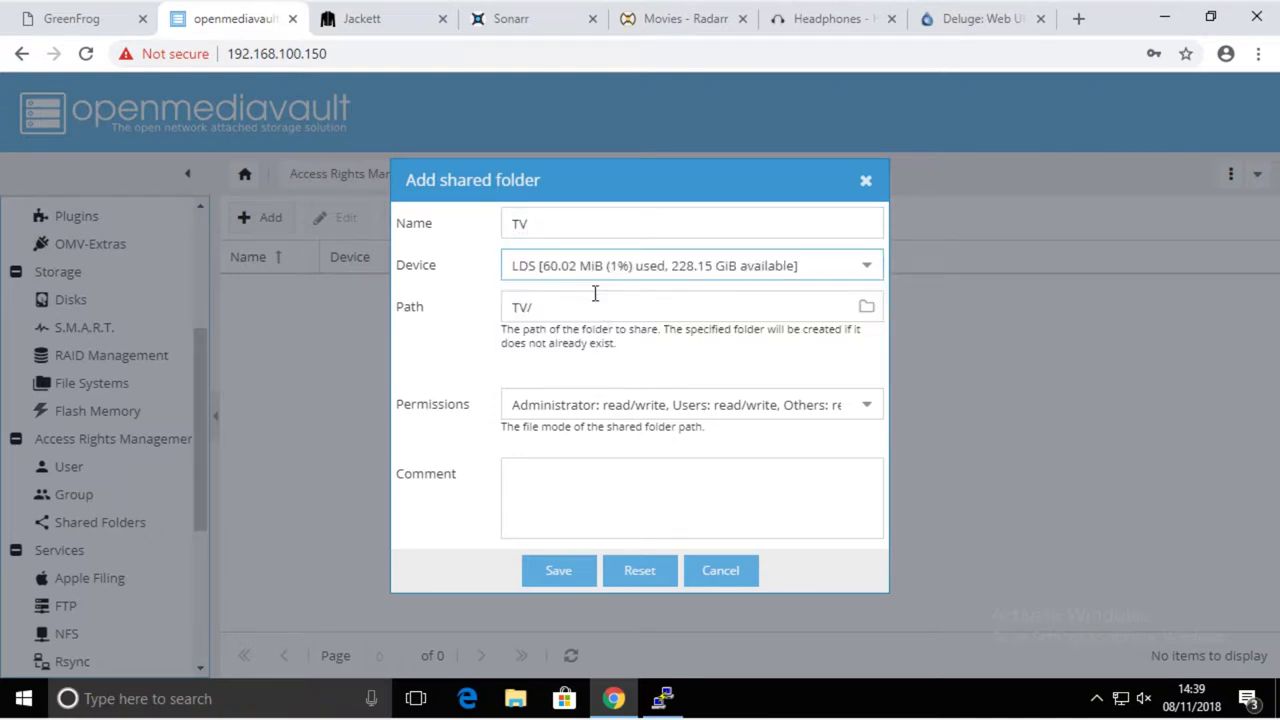
{"action": "left_click", "coordinate": [568, 404]}
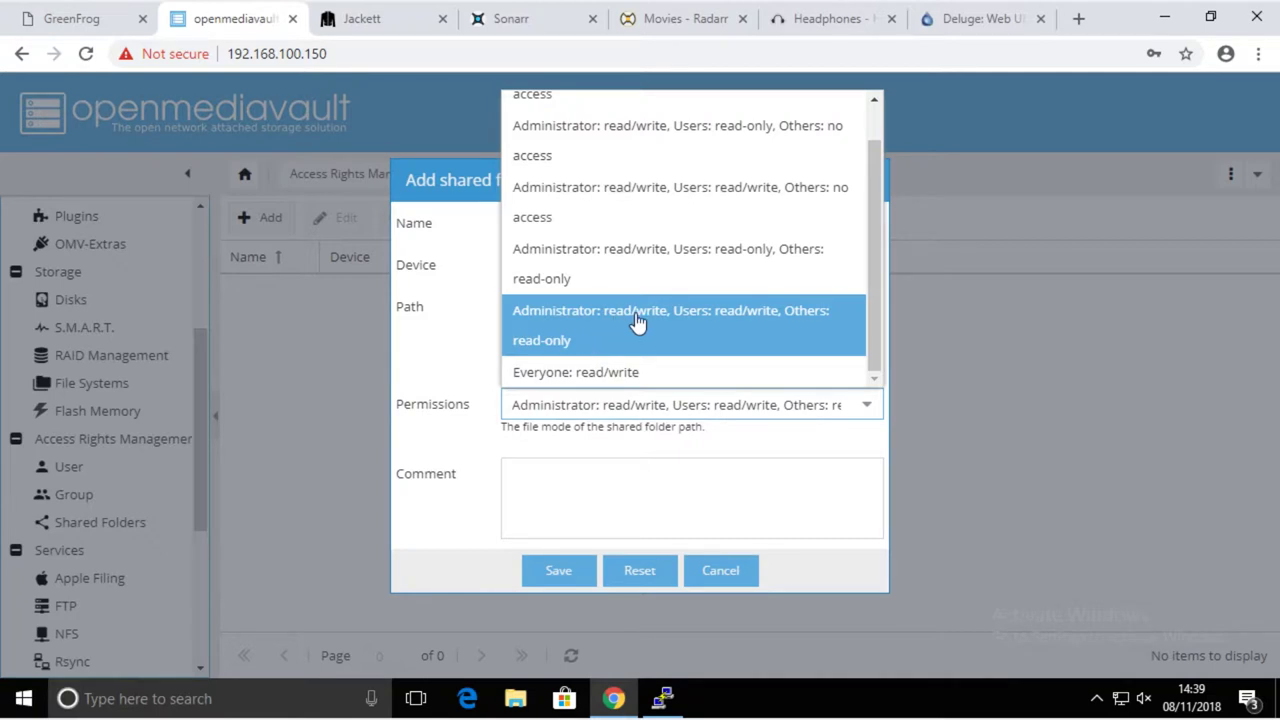
{"action": "left_click", "coordinate": [790, 328]}
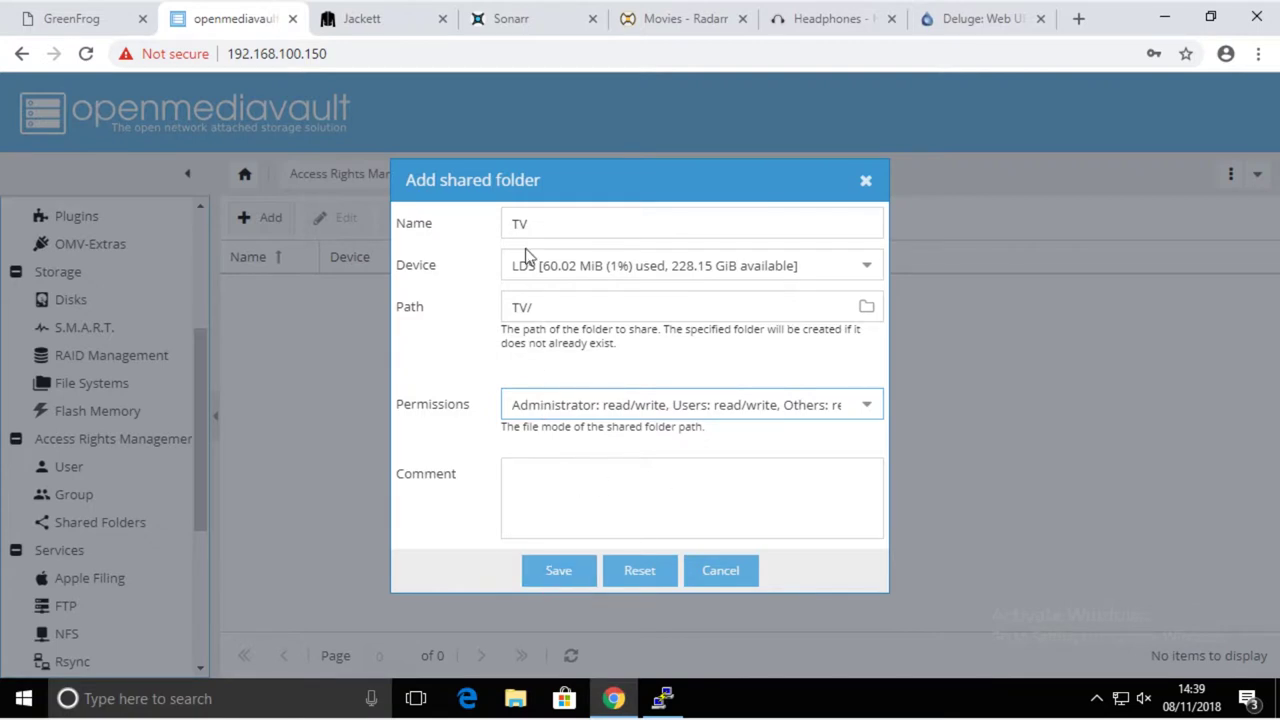
{"action": "left_click", "coordinate": [559, 571]}
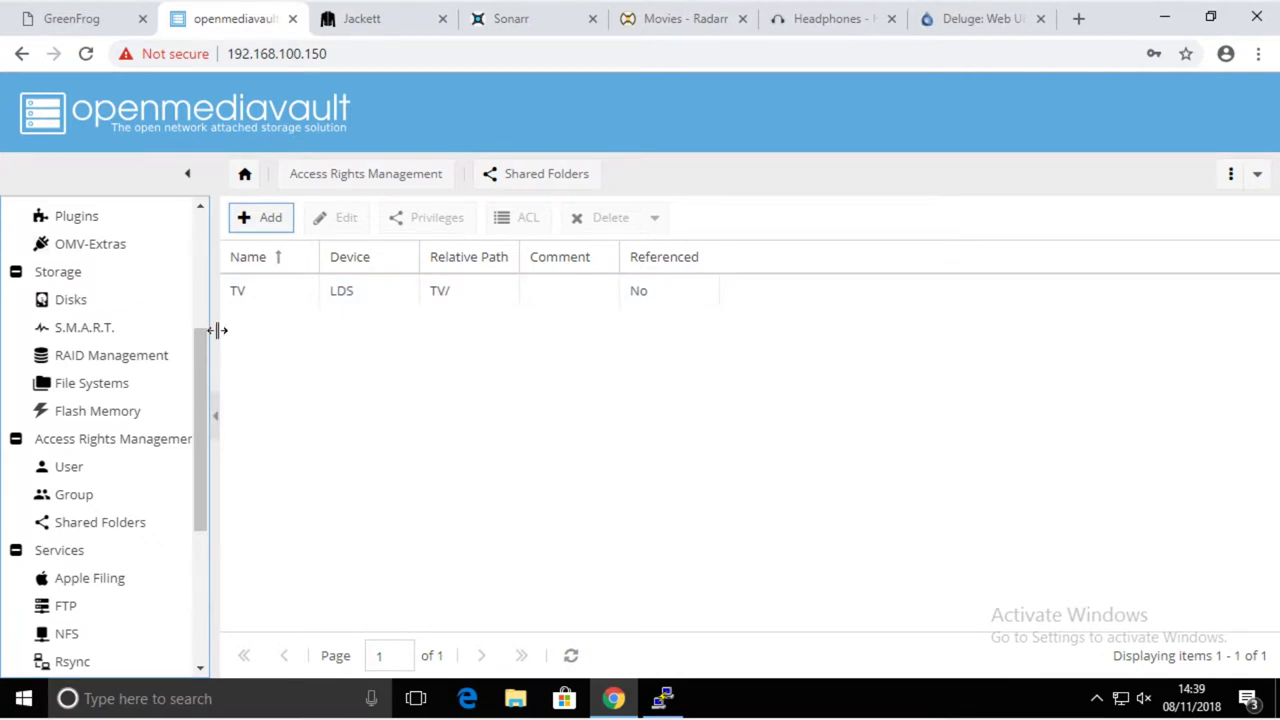
- Create shared folder Movies on device LDS with Users read/write, Others read-only permissions
{"action": "left_click", "coordinate": [270, 219]}
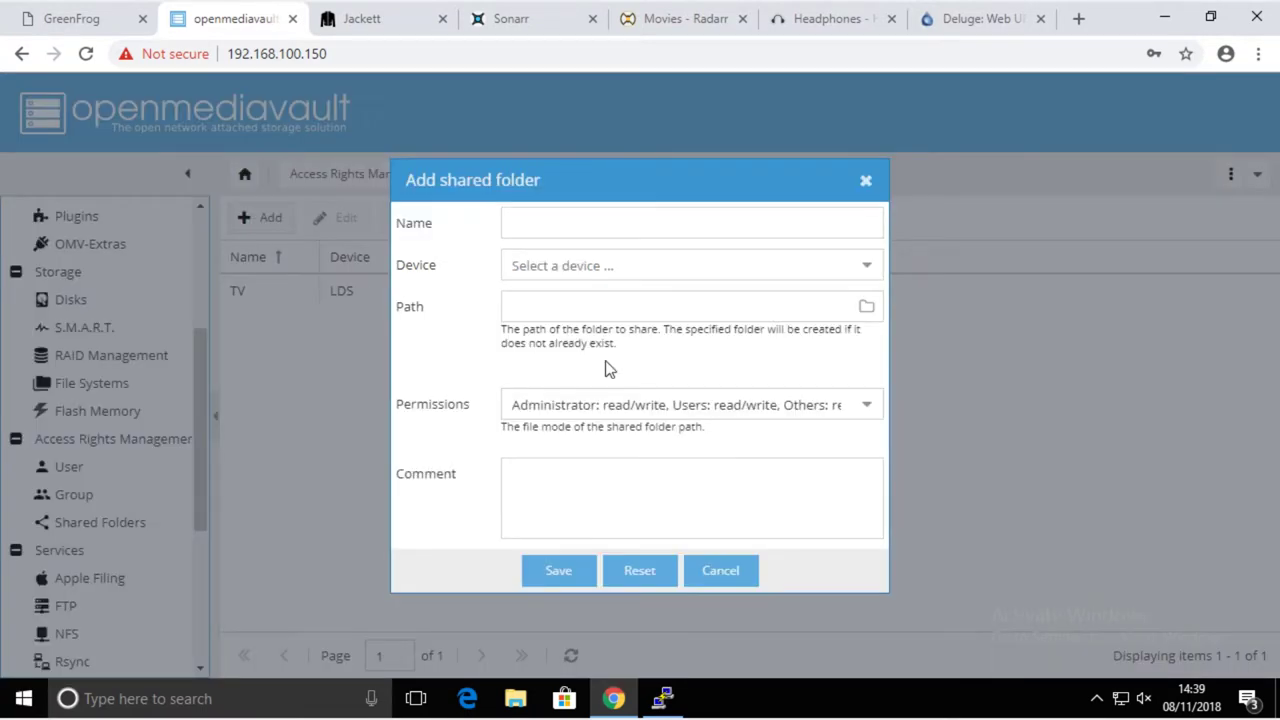
{"action": "left_click", "coordinate": [545, 221]}
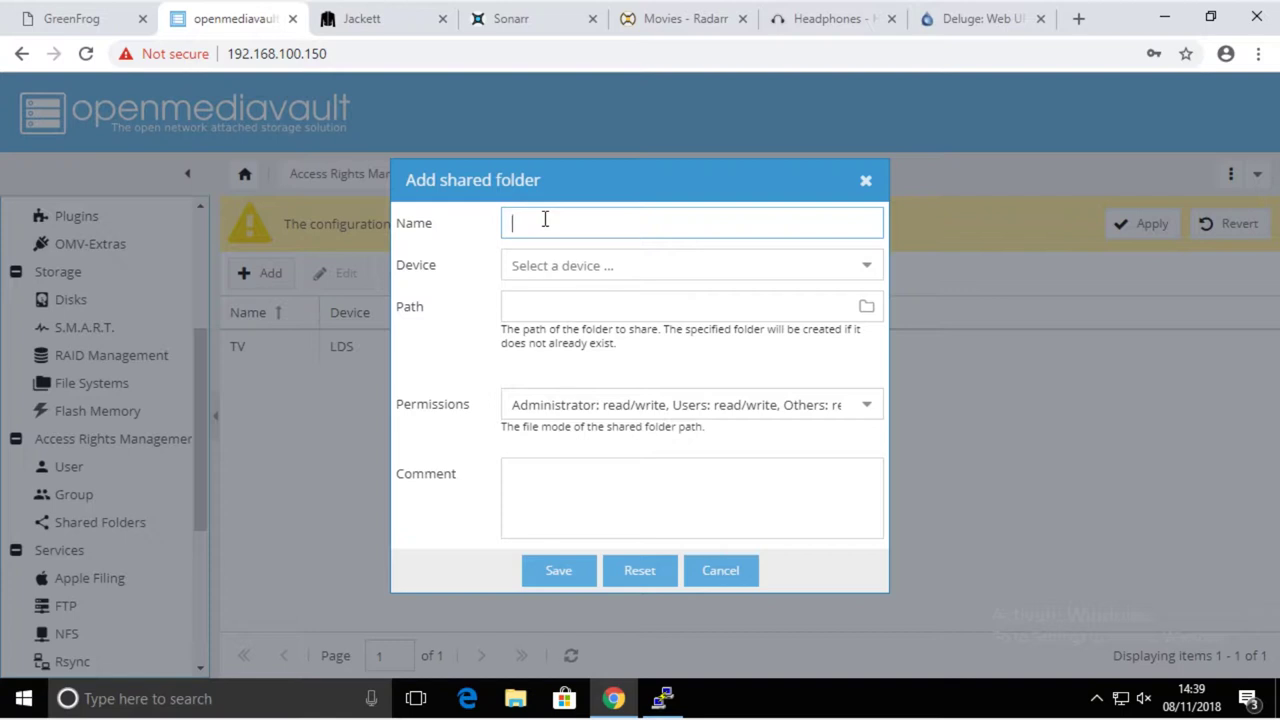
{"action": "type", "text": "Movies"}
{"action": "left_click", "coordinate": [578, 267]}
{"action": "left_click", "coordinate": [588, 300]}
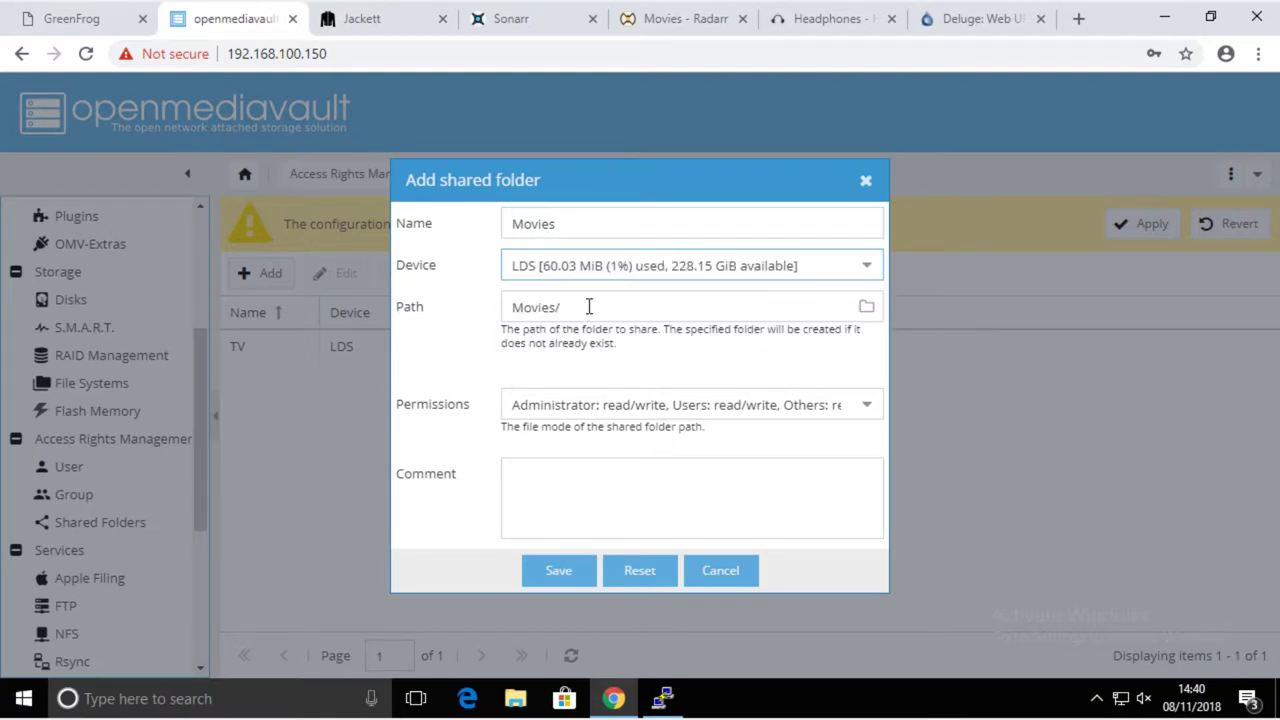
{"action": "left_click", "coordinate": [580, 405]}
{"action": "scroll", "coordinate": [646, 331], "scroll_direction": "down", "scroll_amount": 1}
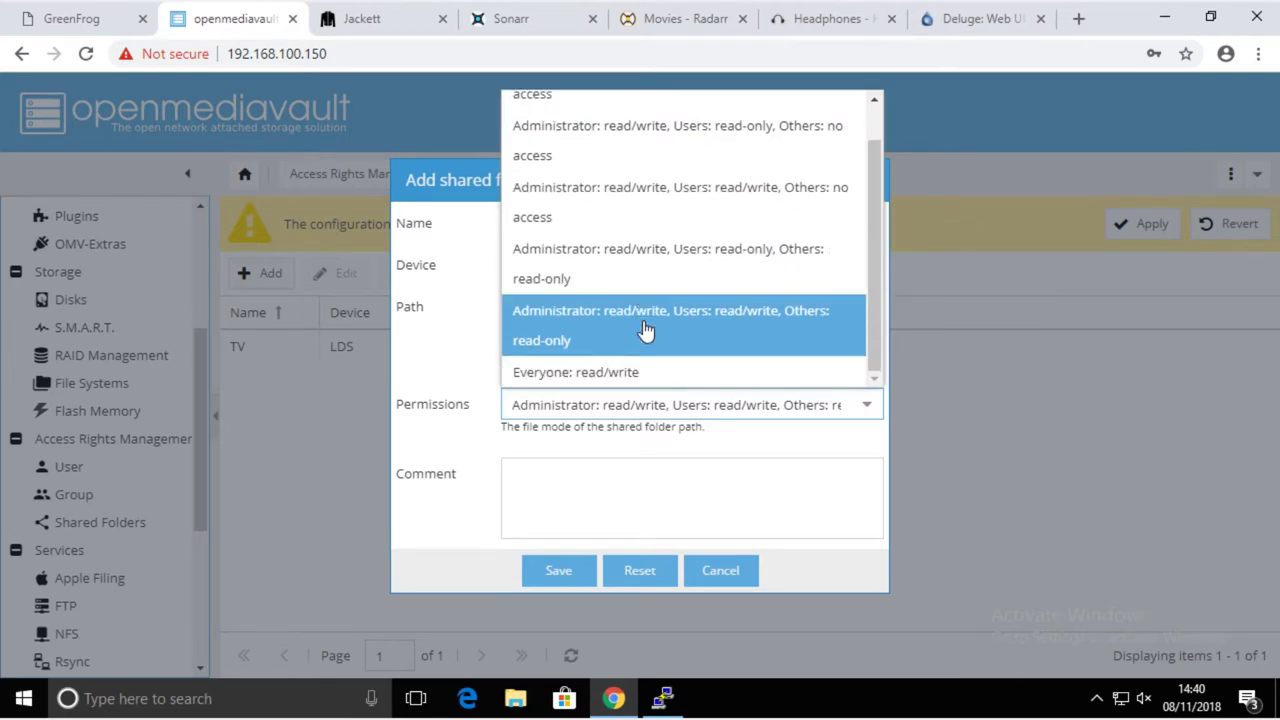
{"action": "left_click", "coordinate": [597, 335]}
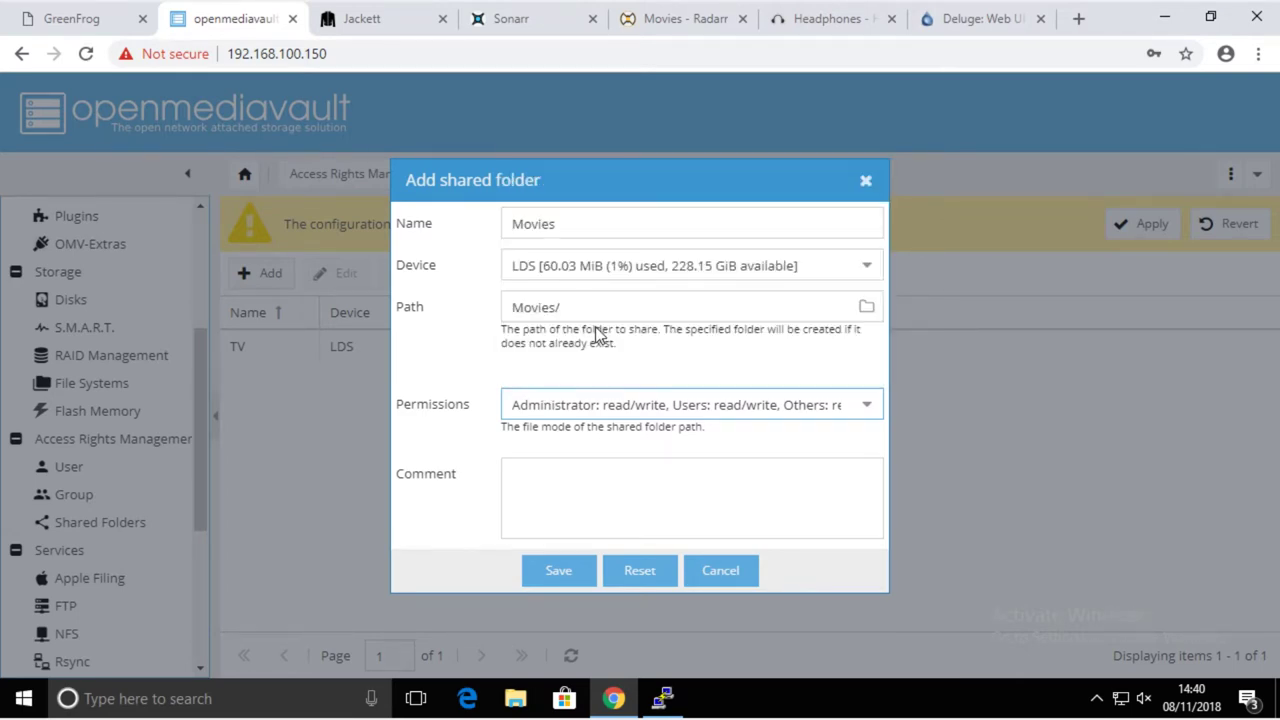
{"action": "left_click", "coordinate": [575, 572]}
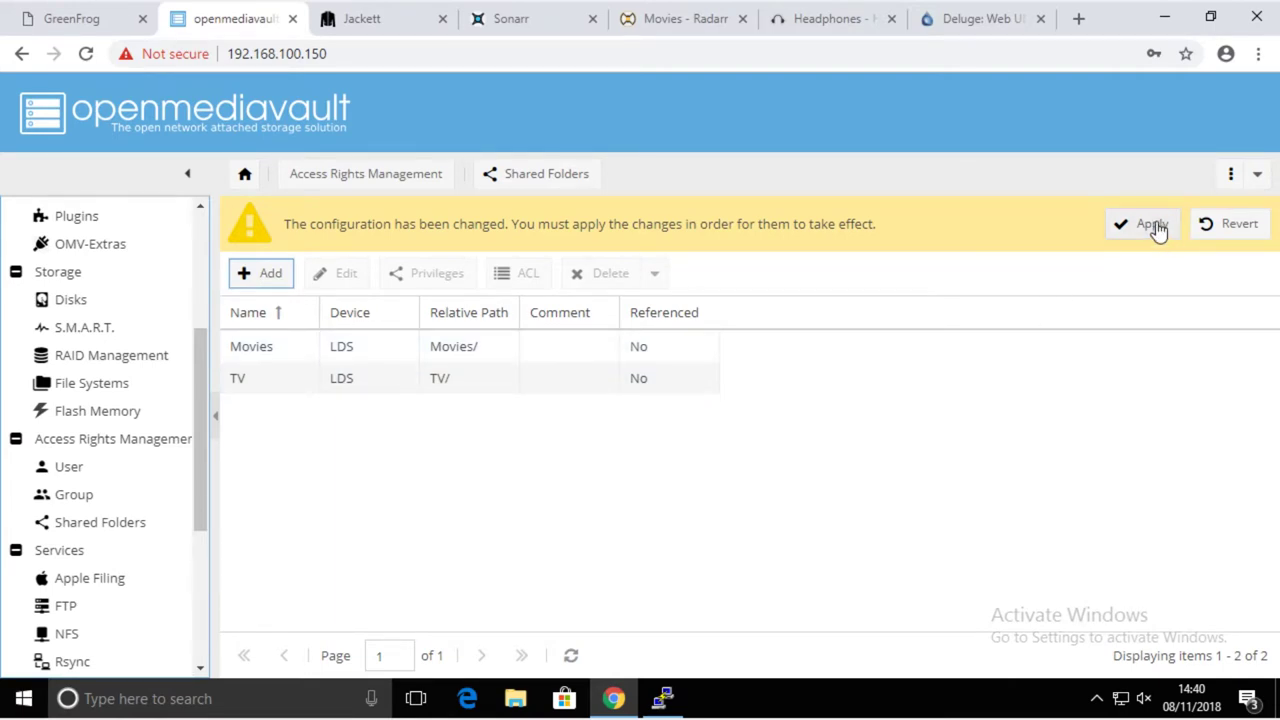
- Apply the pending configuration changes and check the TV and Movies folders
{"action": "left_click", "coordinate": [1154, 227]}
{"action": "left_click", "coordinate": [597, 428]}
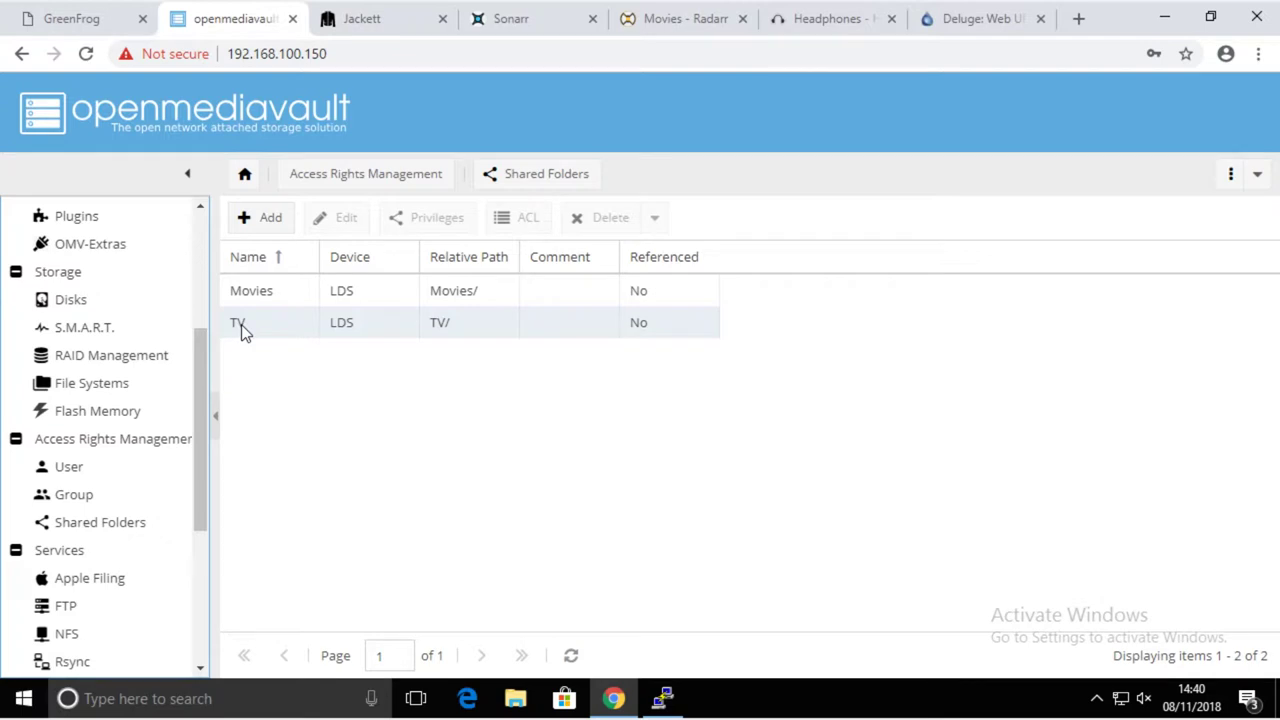
{"action": "left_click", "coordinate": [242, 330]}
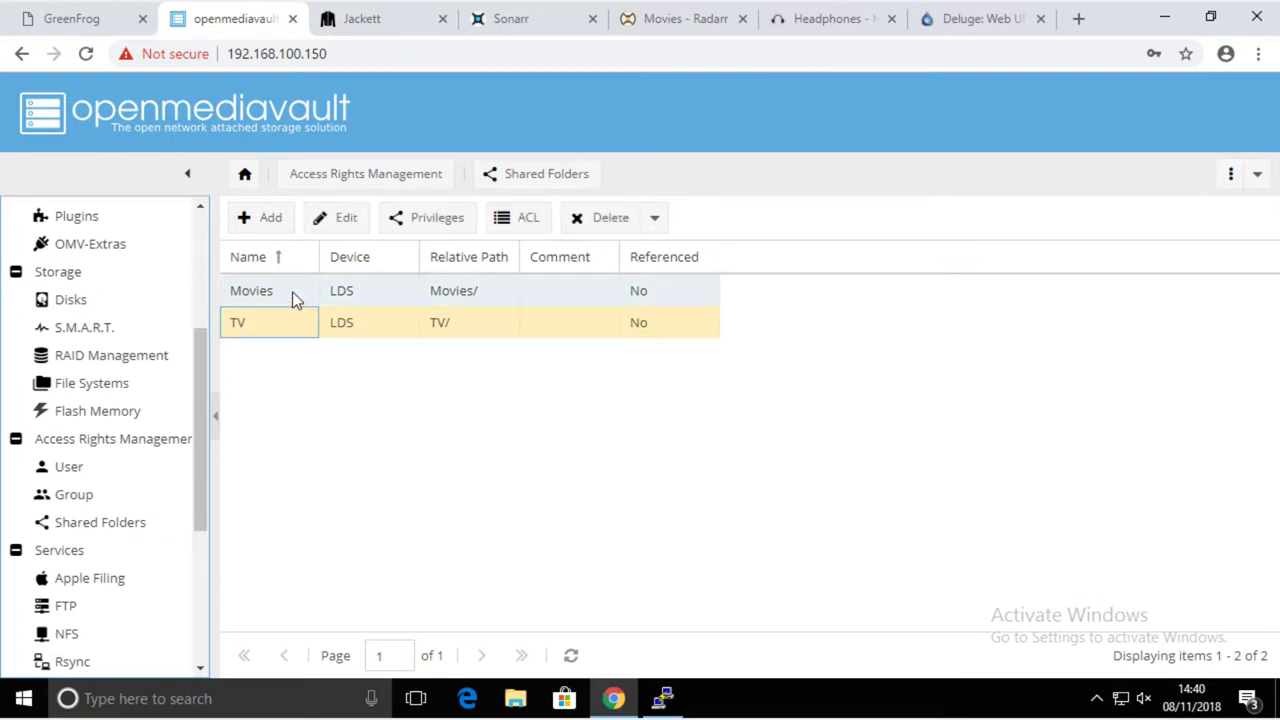
{"action": "left_click", "coordinate": [293, 294]}
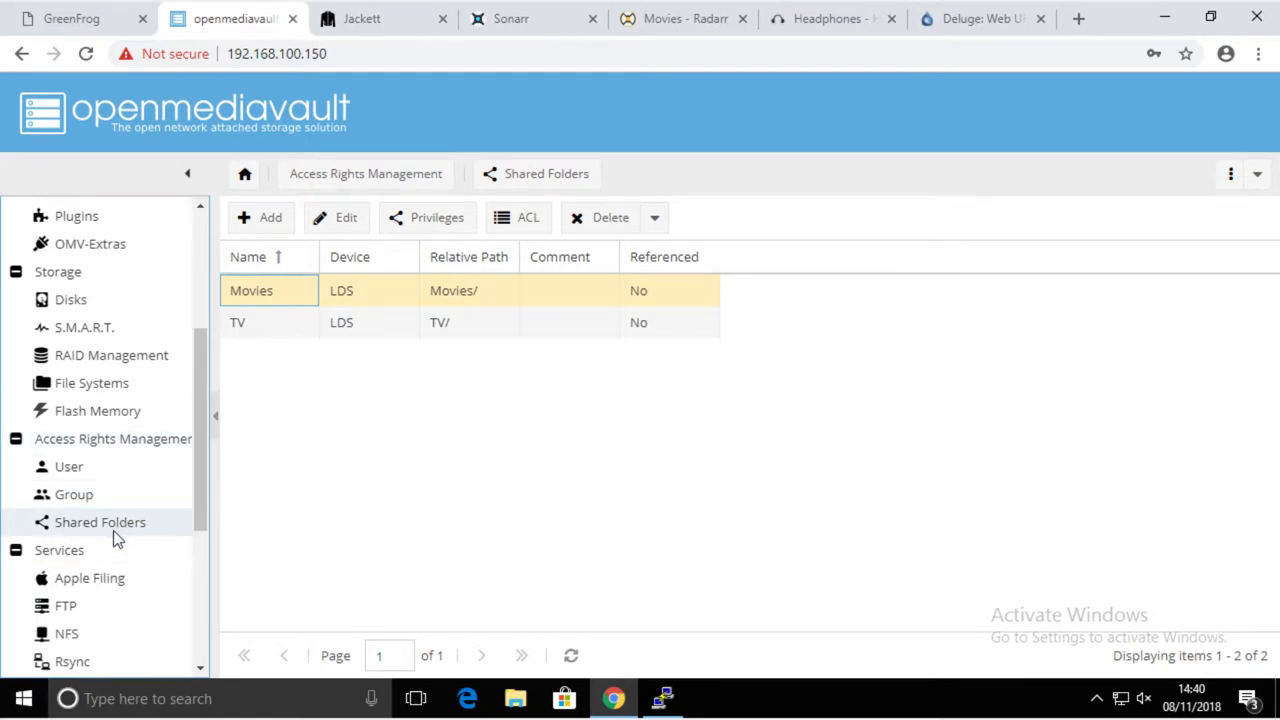
- Enable the SMB/CIFS service and save its settings
{"action": "scroll", "coordinate": [114, 534], "scroll_direction": "down", "scroll_amount": 3}
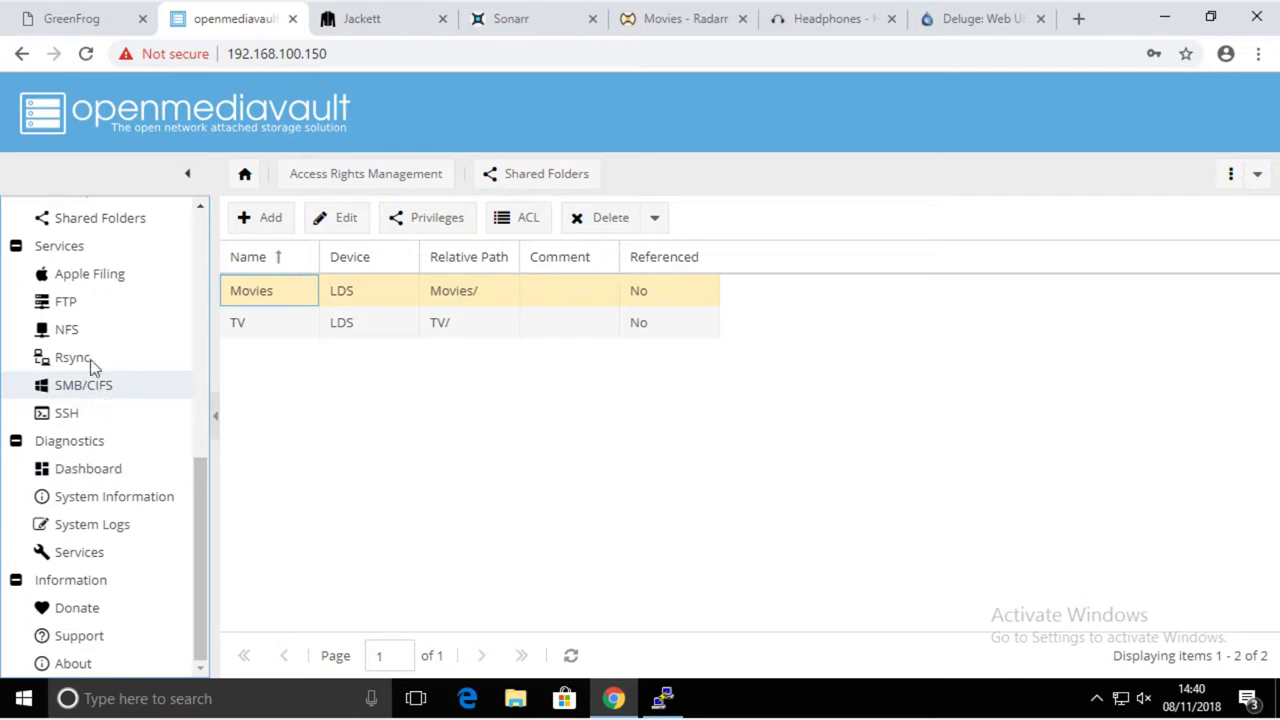
{"action": "left_click", "coordinate": [85, 392]}
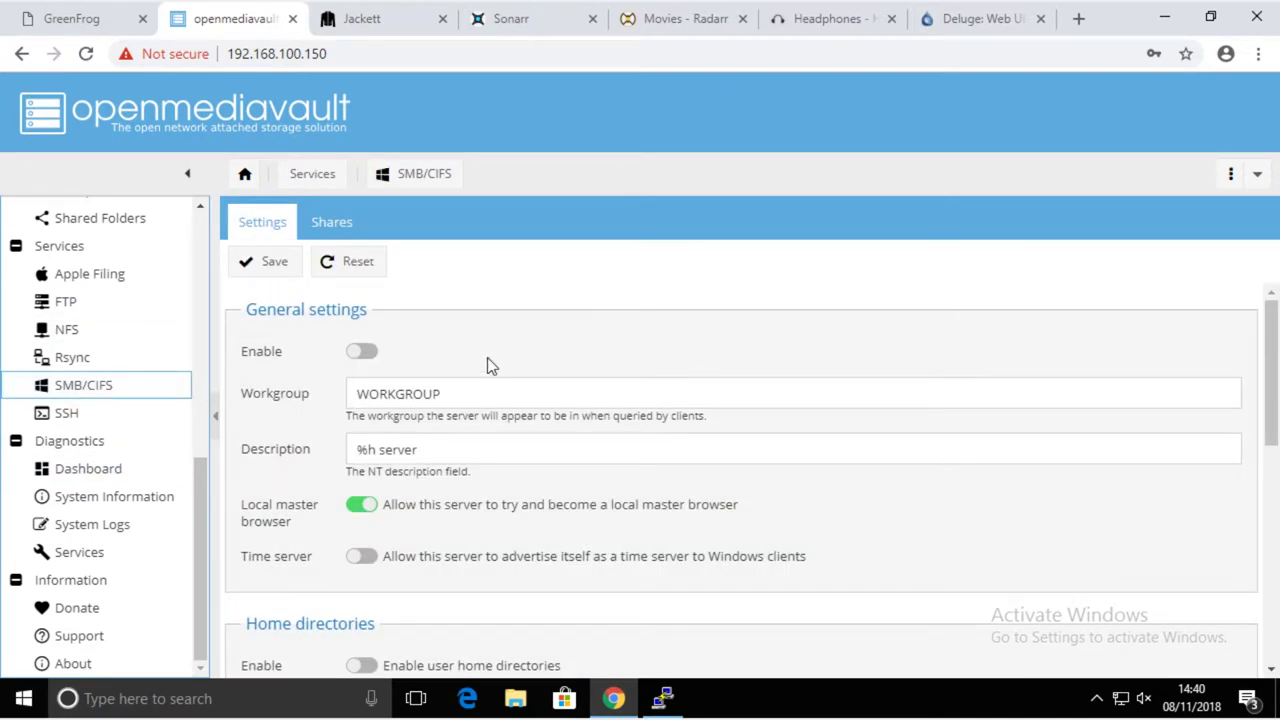
{"action": "left_click", "coordinate": [364, 353]}
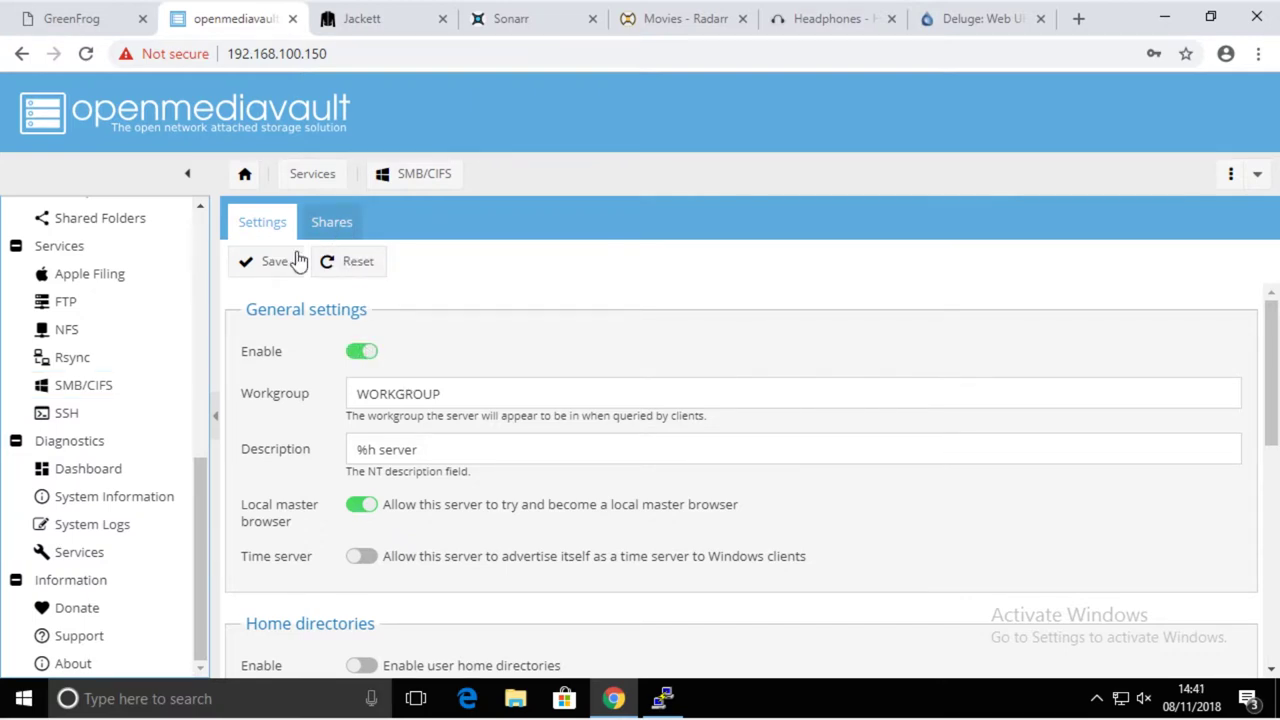
{"action": "left_click", "coordinate": [290, 261]}
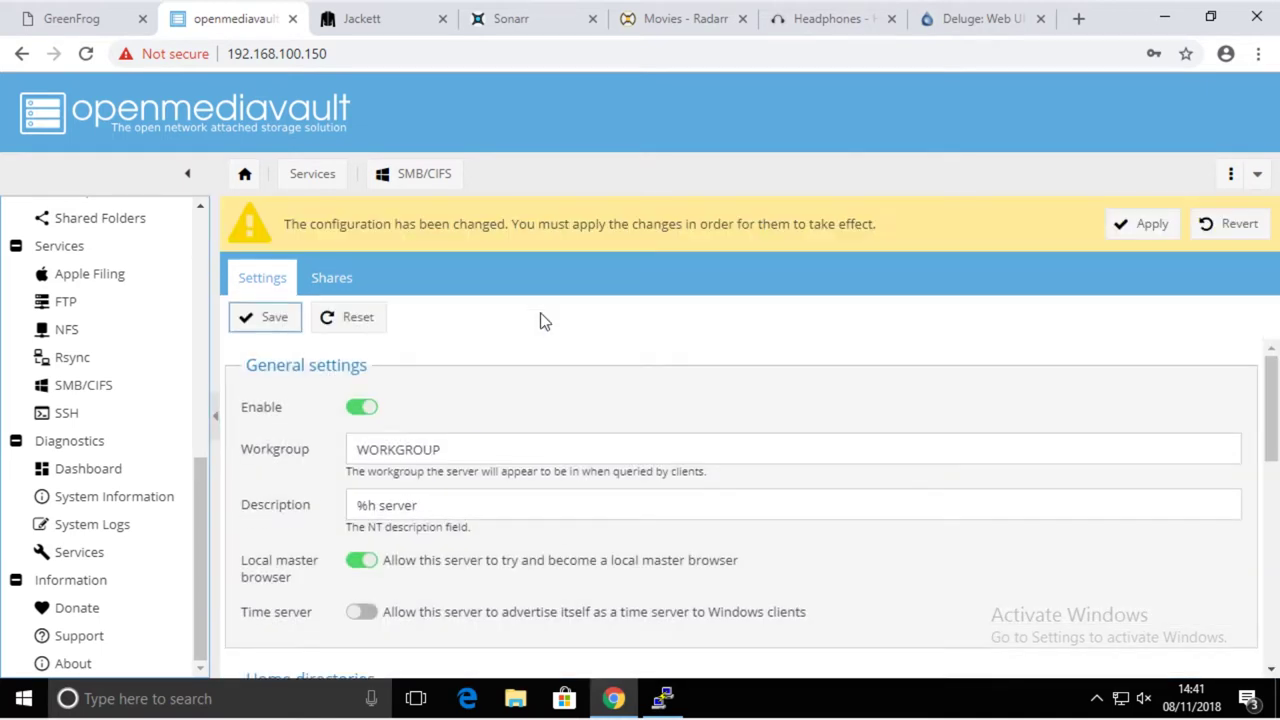
- Add an SMB share for the TV shared folder
{"action": "left_click", "coordinate": [332, 284]}
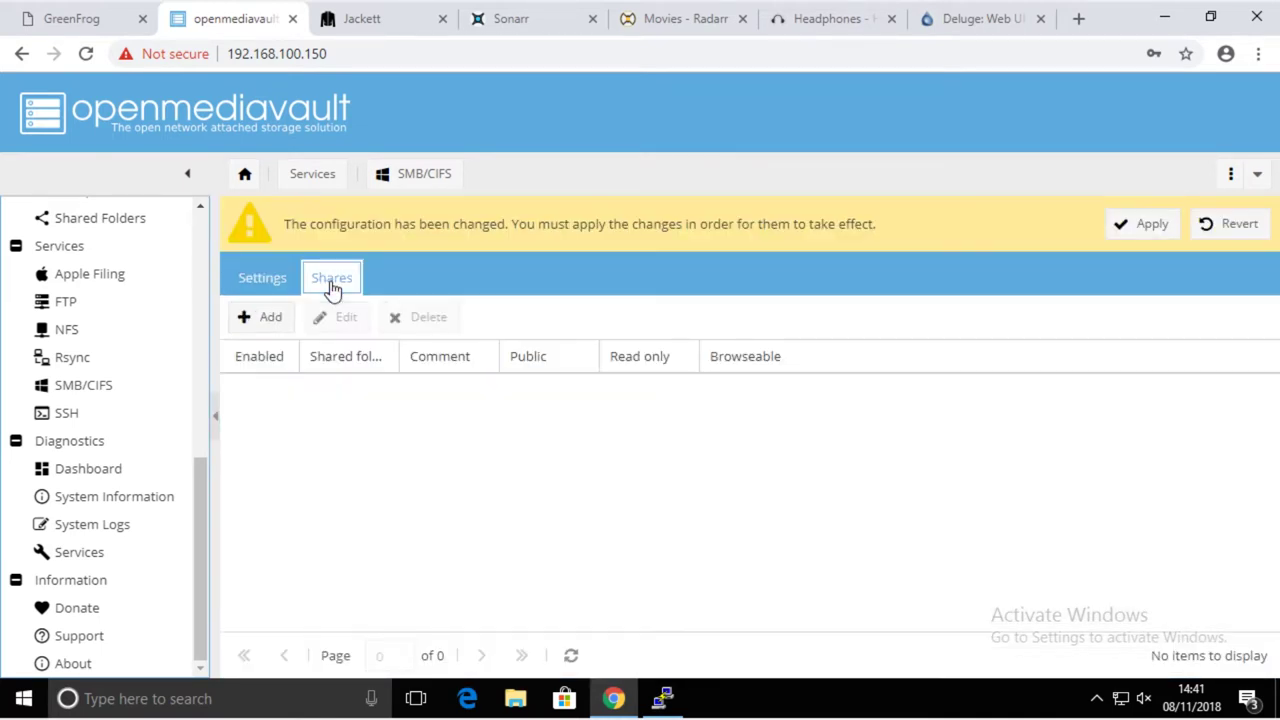
{"action": "left_click", "coordinate": [271, 320]}
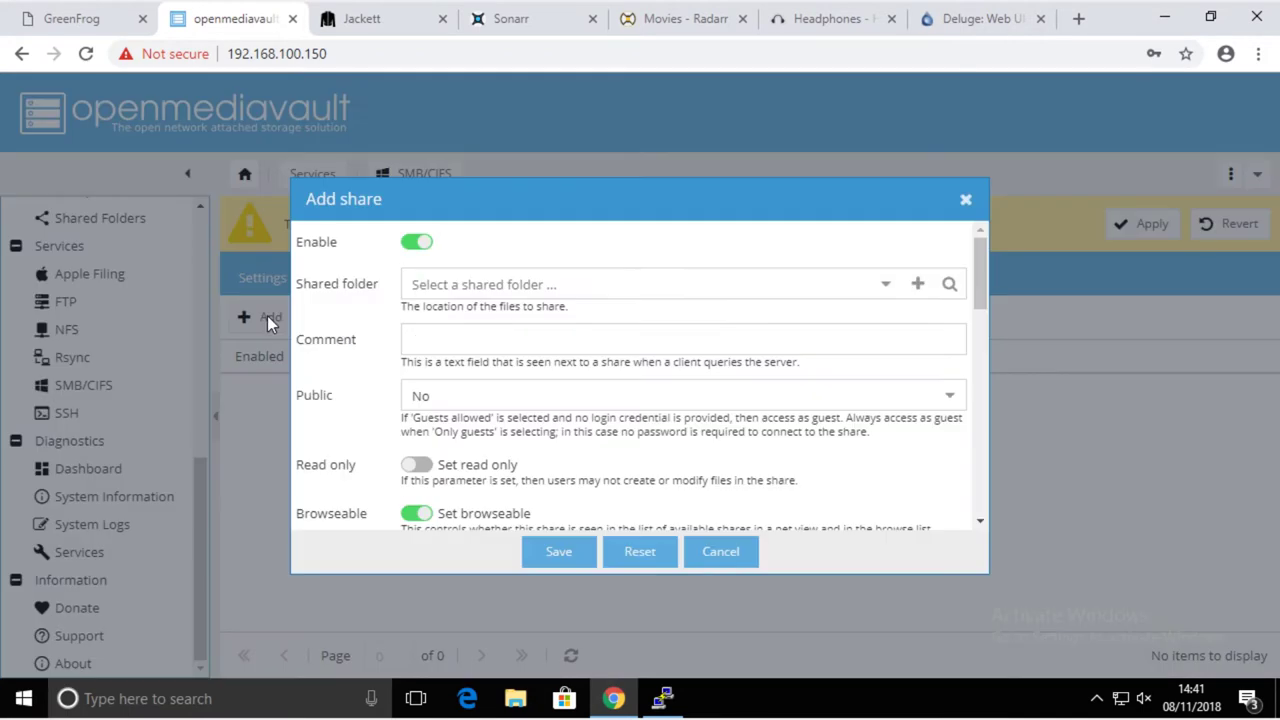
{"action": "left_click", "coordinate": [484, 284]}
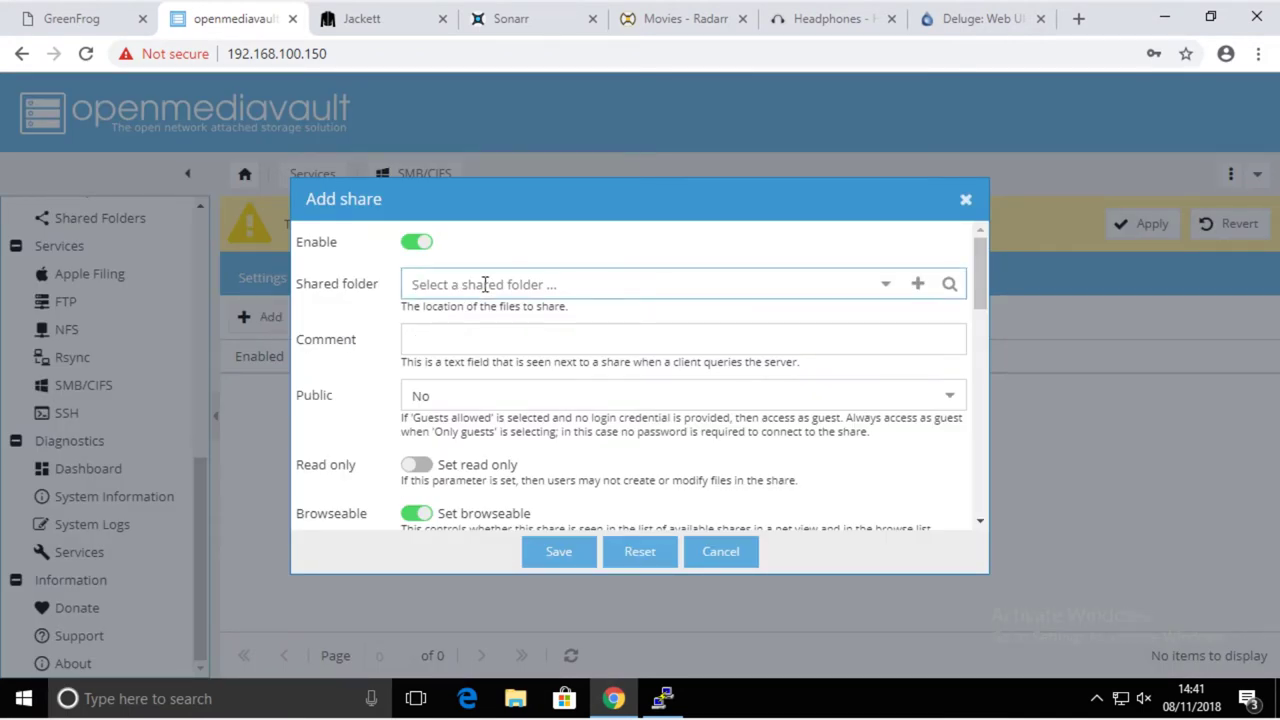
{"action": "left_click", "coordinate": [885, 286]}
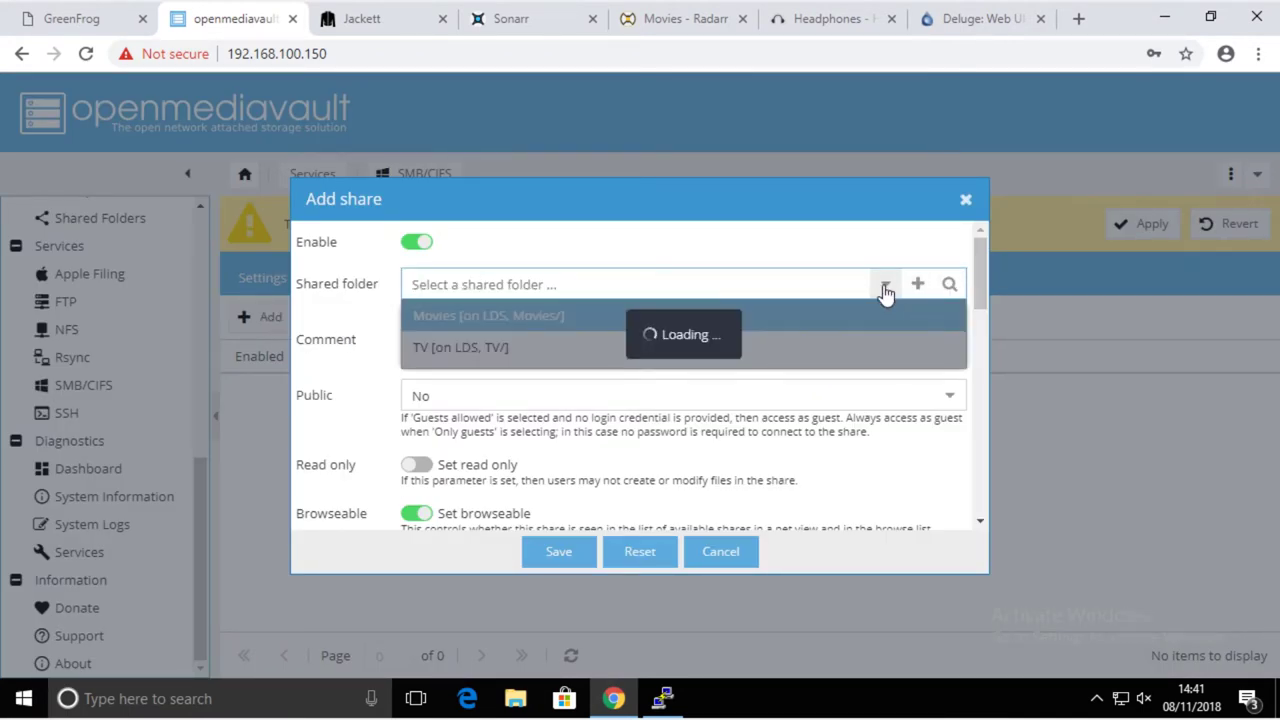
{"action": "left_click", "coordinate": [479, 347]}
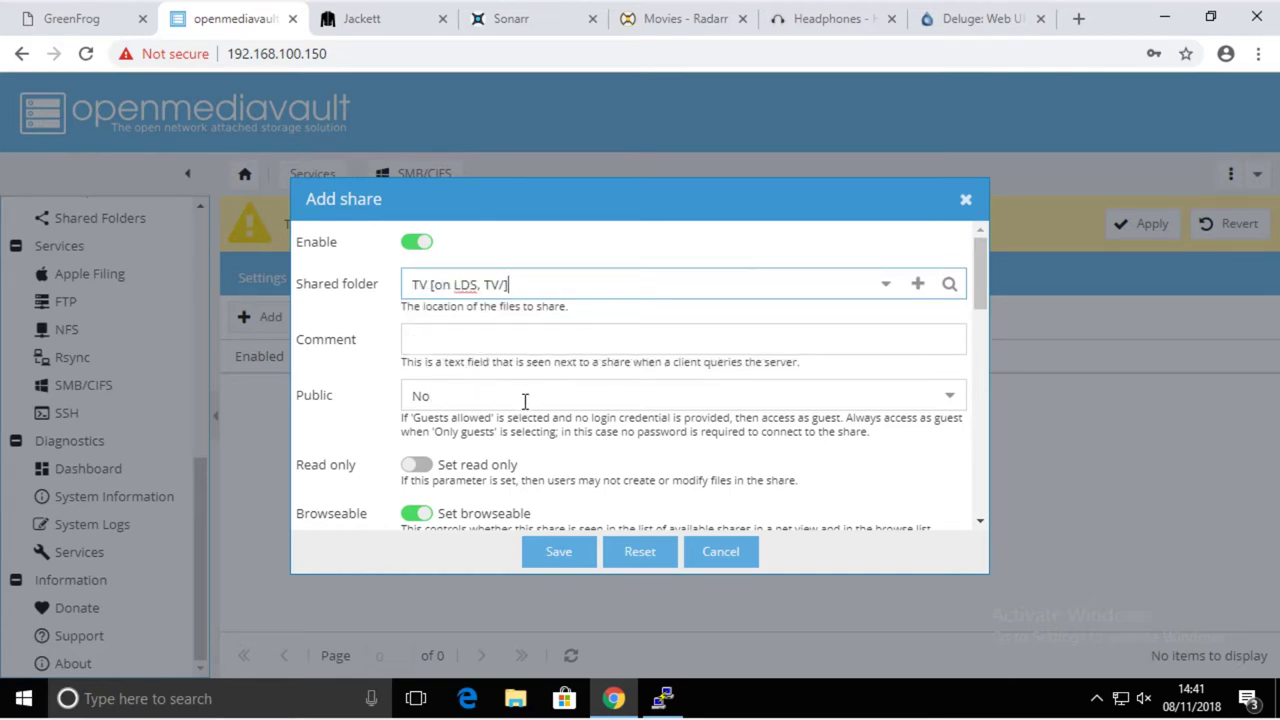
{"action": "scroll", "coordinate": [488, 418], "scroll_direction": "down", "scroll_amount": 5}
{"action": "scroll", "coordinate": [488, 418], "scroll_direction": "down", "scroll_amount": 5}
{"action": "scroll", "coordinate": [445, 386], "scroll_direction": "up", "scroll_amount": 12}
{"action": "left_click", "coordinate": [559, 553]}
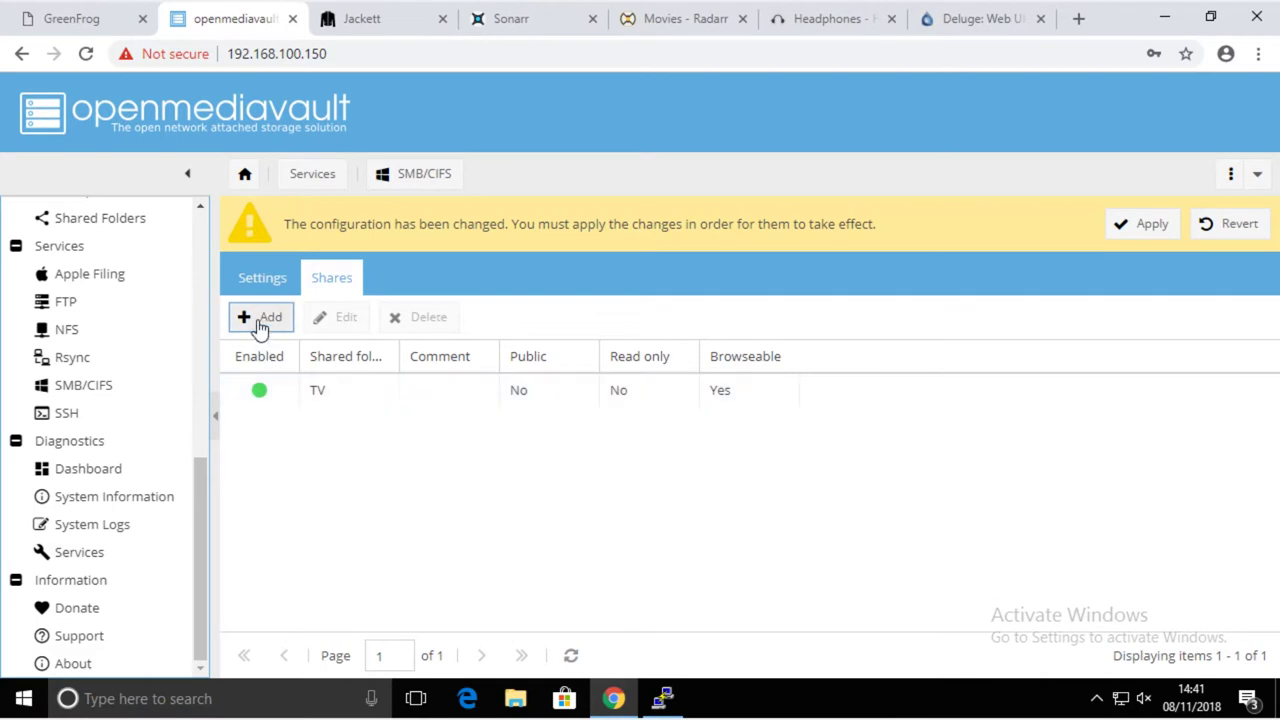
- Add a second SMB share for the Movies shared folder
{"action": "left_click", "coordinate": [262, 317]}
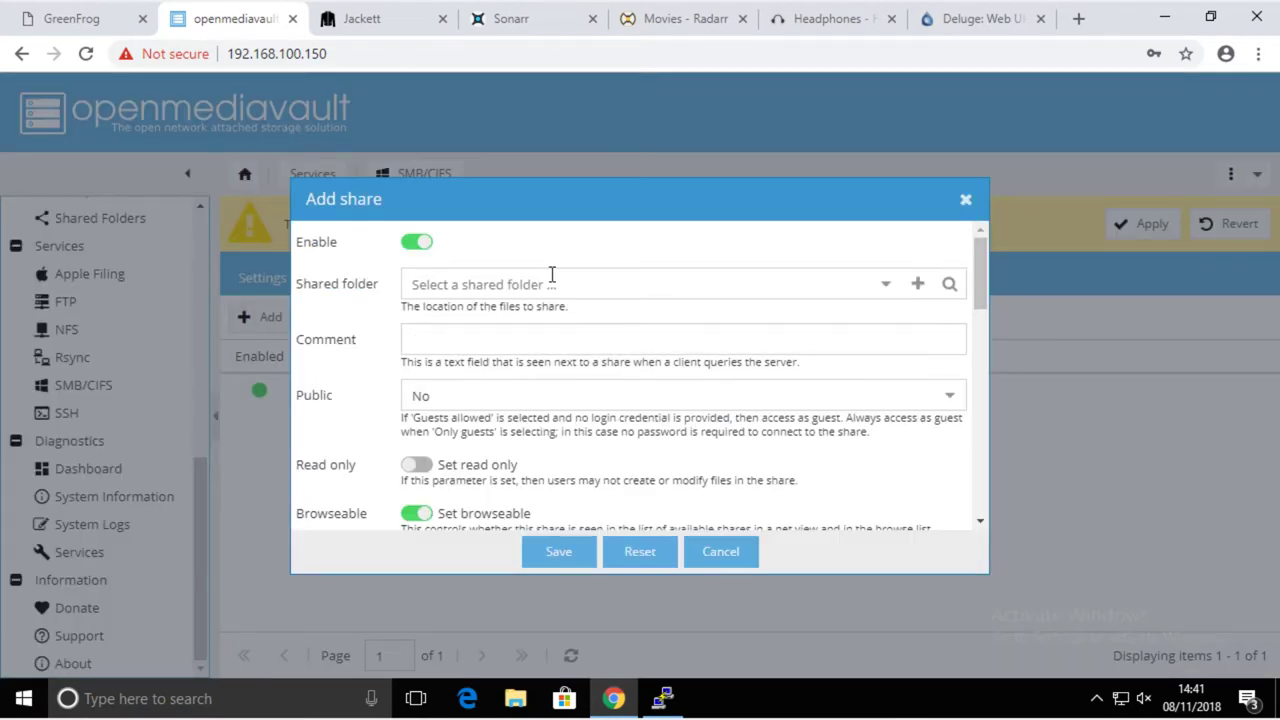
{"action": "left_click", "coordinate": [548, 279]}
{"action": "left_click", "coordinate": [885, 284]}
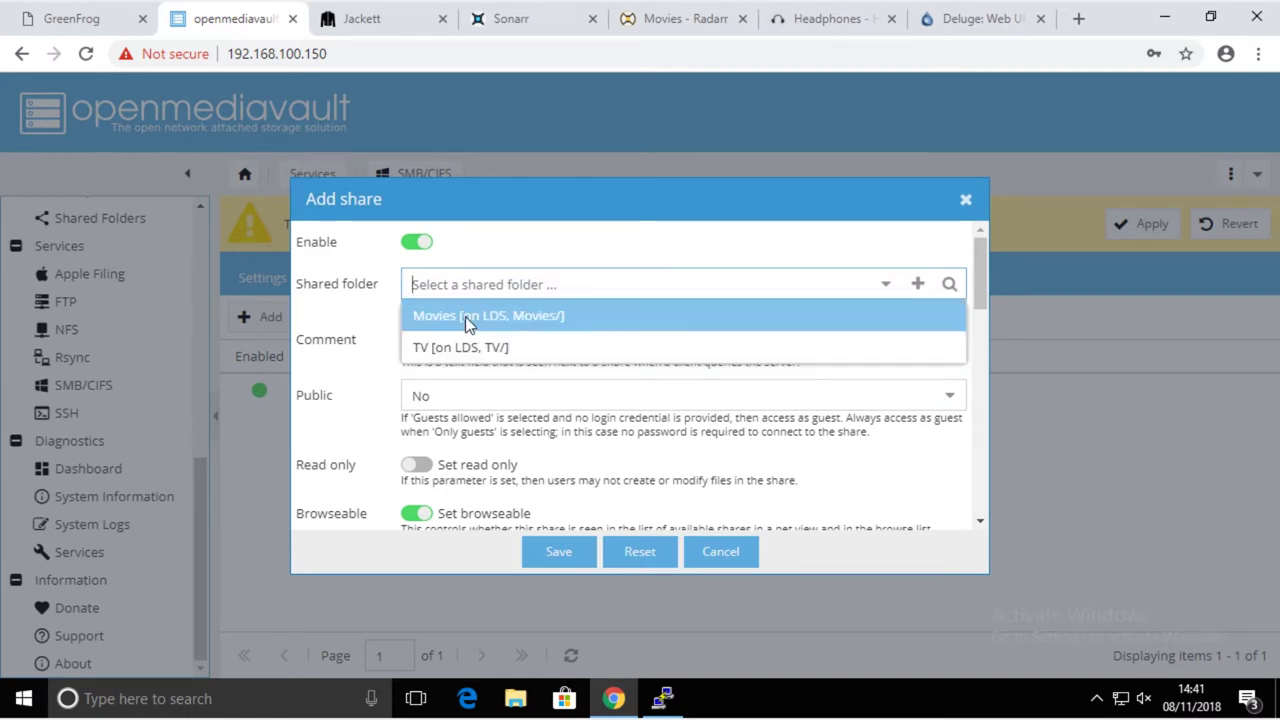
{"action": "left_click", "coordinate": [466, 324]}
{"action": "left_click_drag", "start_coordinate": [524, 201], "coordinate": [590, 190]}
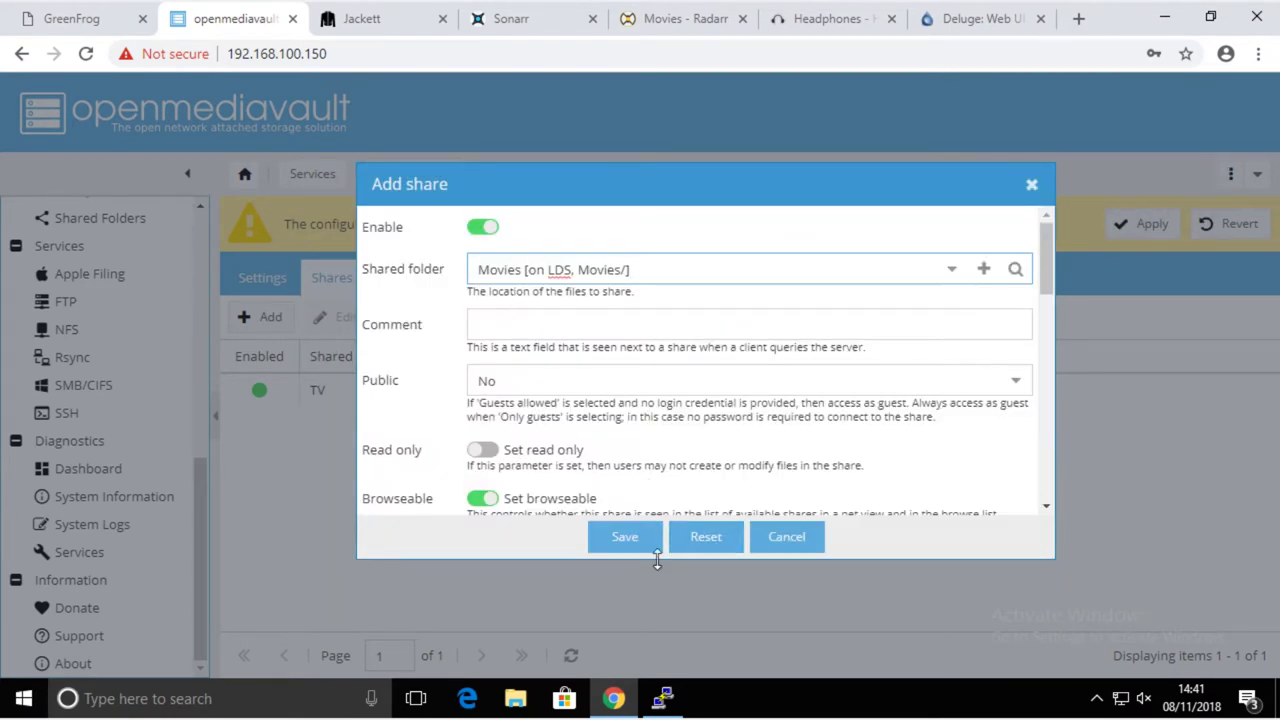
{"action": "left_click", "coordinate": [623, 537]}
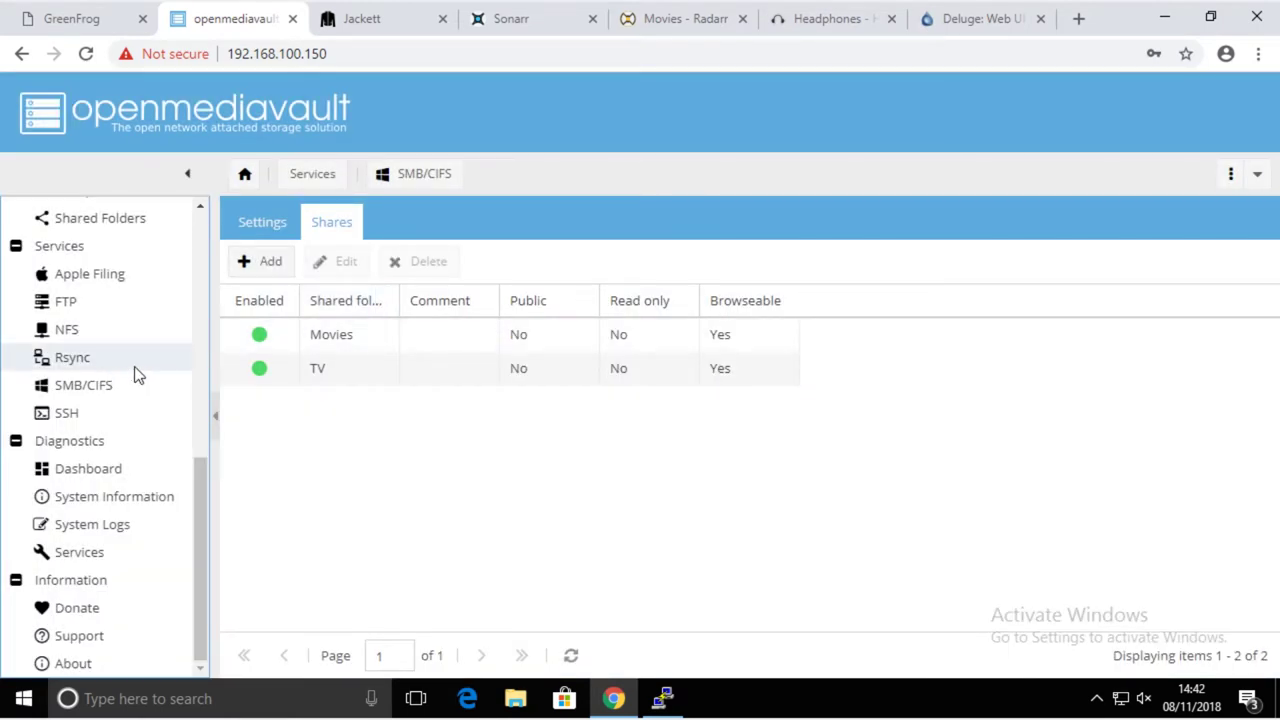
- Grant user LDS Read/Write privileges on the Movies and TV shared folders and save
{"action": "scroll", "coordinate": [138, 375], "scroll_direction": "up", "scroll_amount": 3}
{"action": "left_click", "coordinate": [72, 460]}
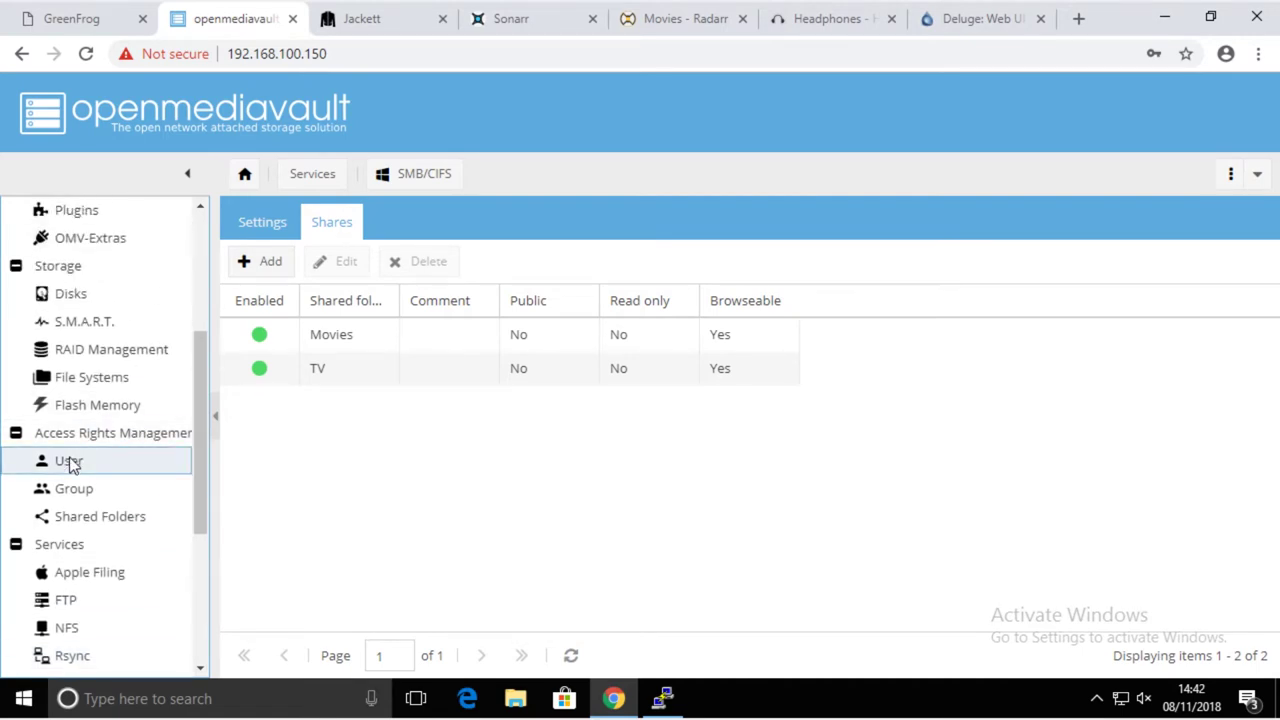
{"action": "left_click", "coordinate": [366, 265]}
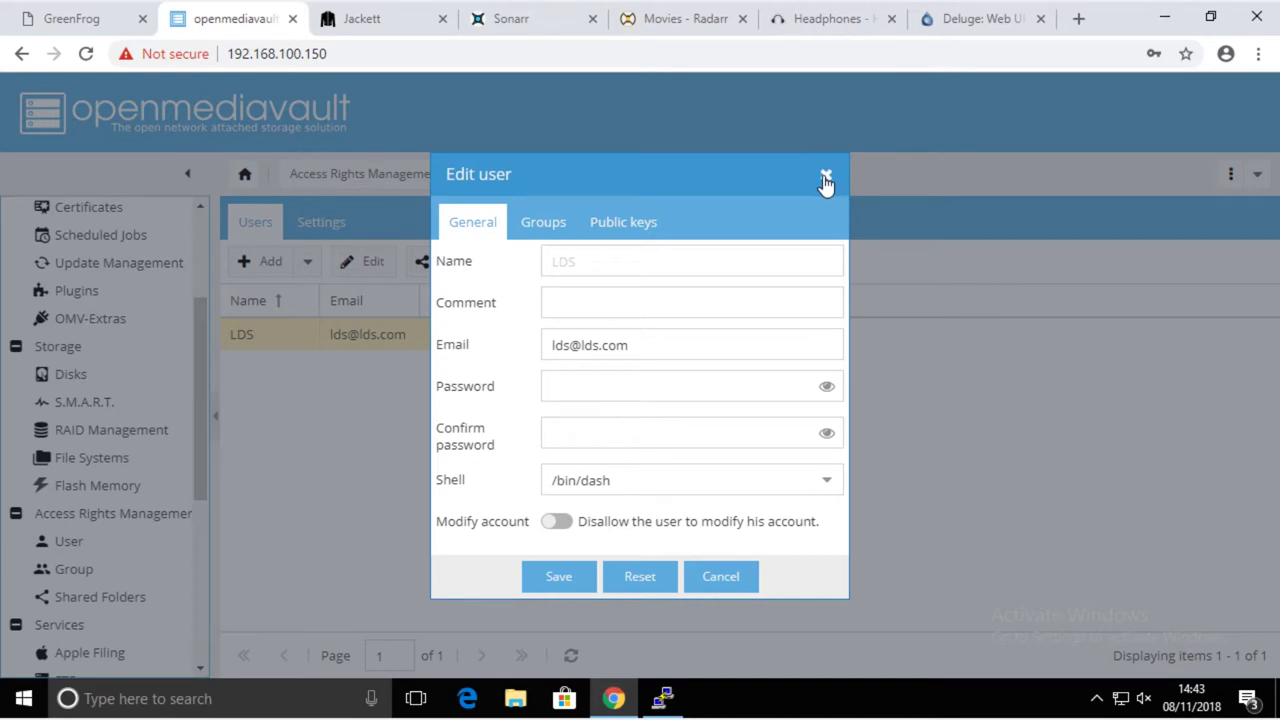
{"action": "left_click", "coordinate": [826, 174]}
{"action": "left_click", "coordinate": [464, 263]}
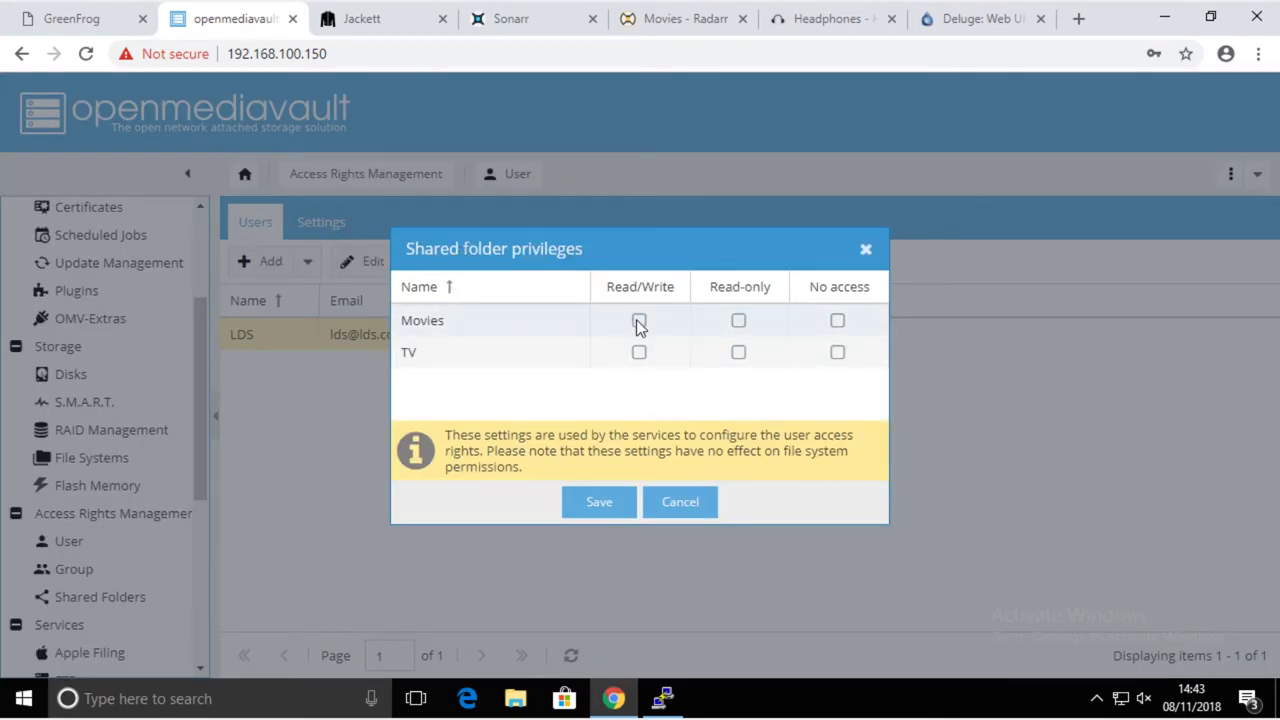
{"action": "left_click", "coordinate": [639, 321]}
{"action": "left_click", "coordinate": [639, 352]}
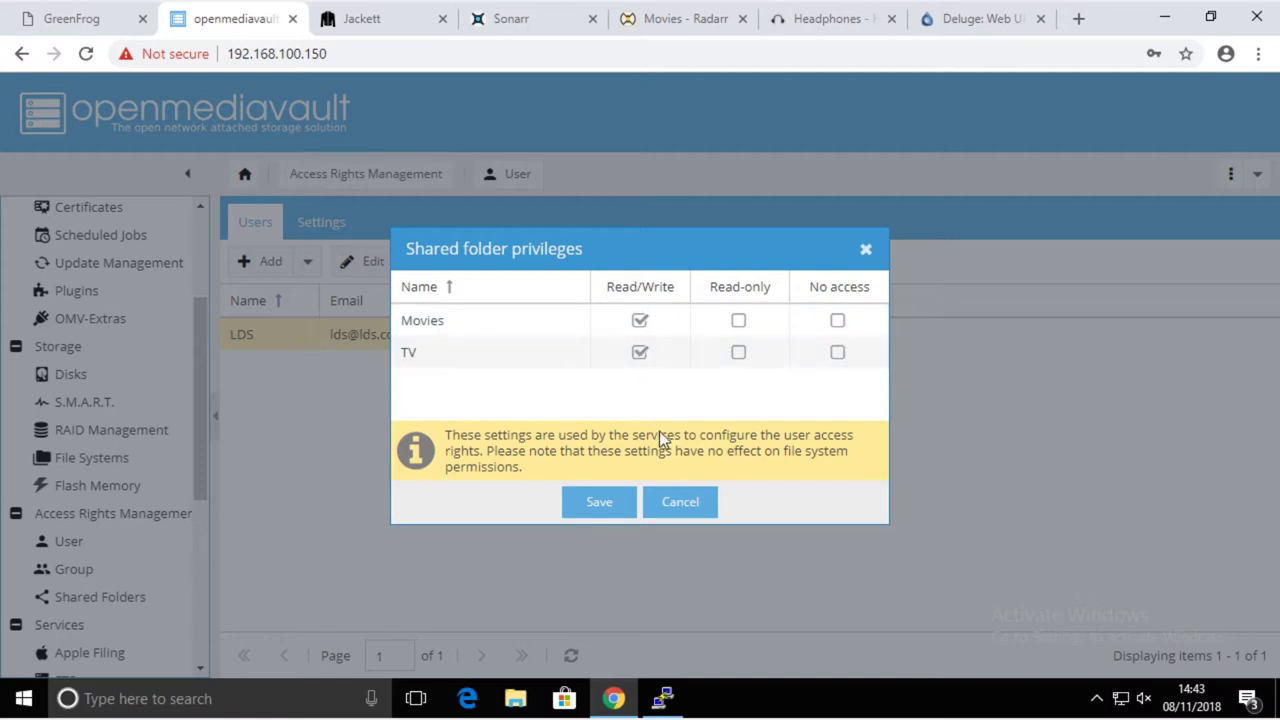
{"action": "left_click", "coordinate": [599, 502]}
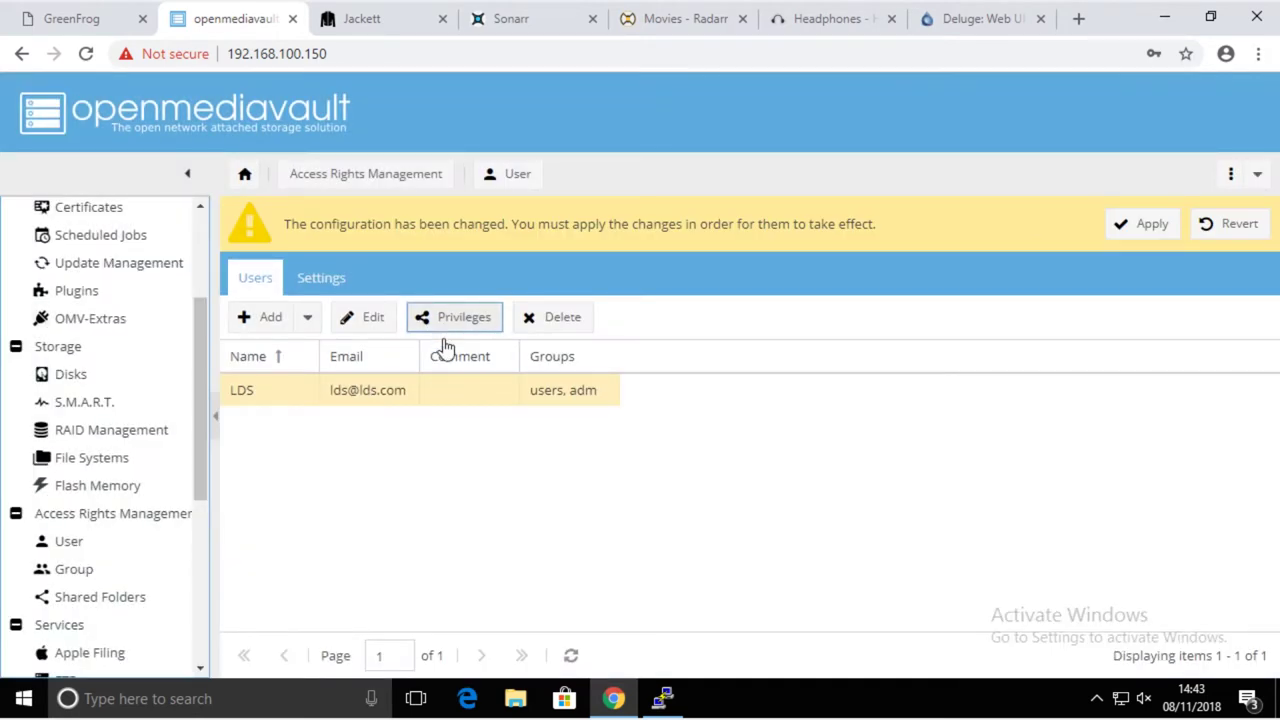
- Apply and confirm the pending LDS privilege changes in OpenMediaVault, then launch File Explorer
{"action": "left_click", "coordinate": [1152, 226]}
{"action": "left_click", "coordinate": [573, 428]}
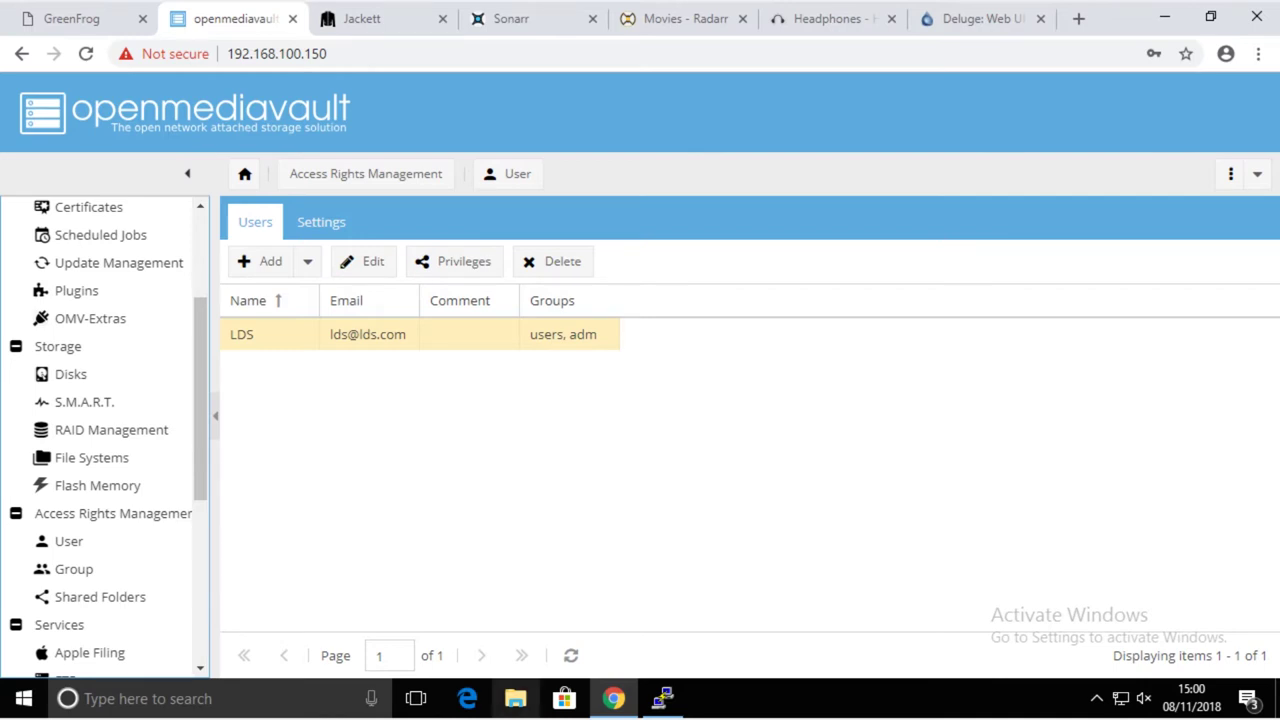
{"action": "left_click", "coordinate": [515, 698]}
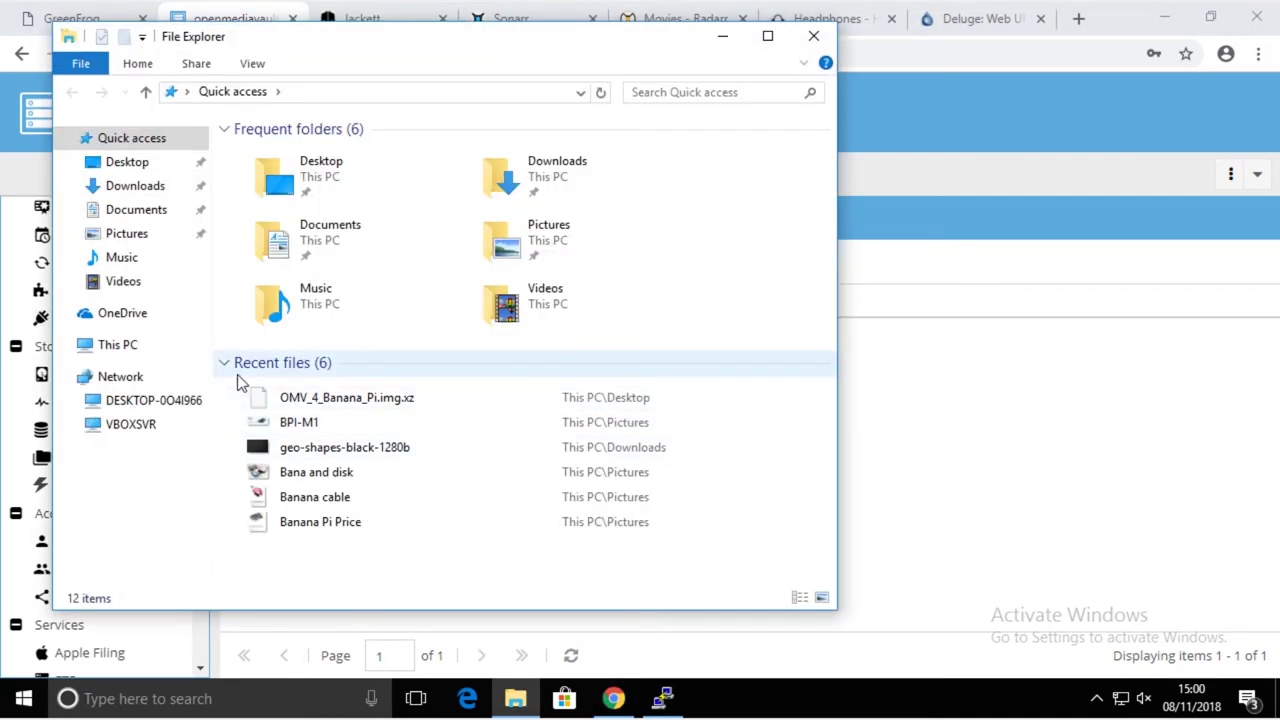
- Browse Network, then go to \\192.168.100.150\TV, fixing the mistyped IP address
{"action": "left_click", "coordinate": [121, 376]}
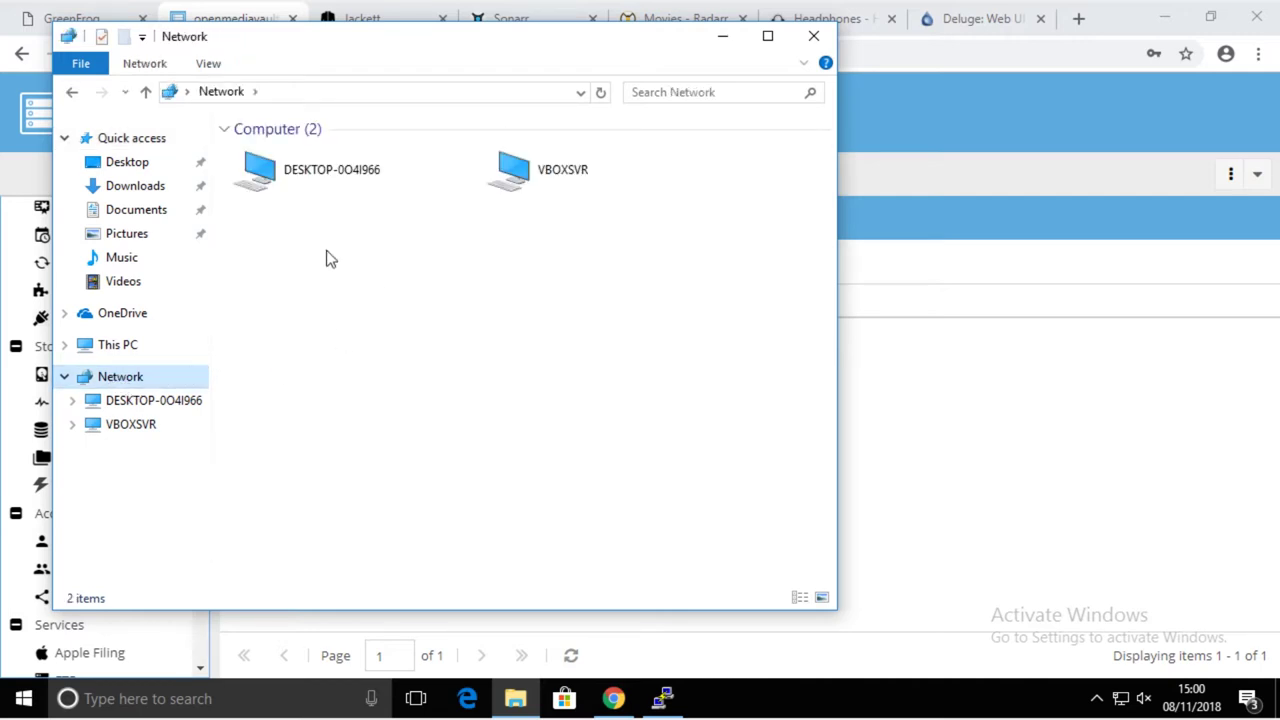
{"action": "left_click", "coordinate": [576, 190]}
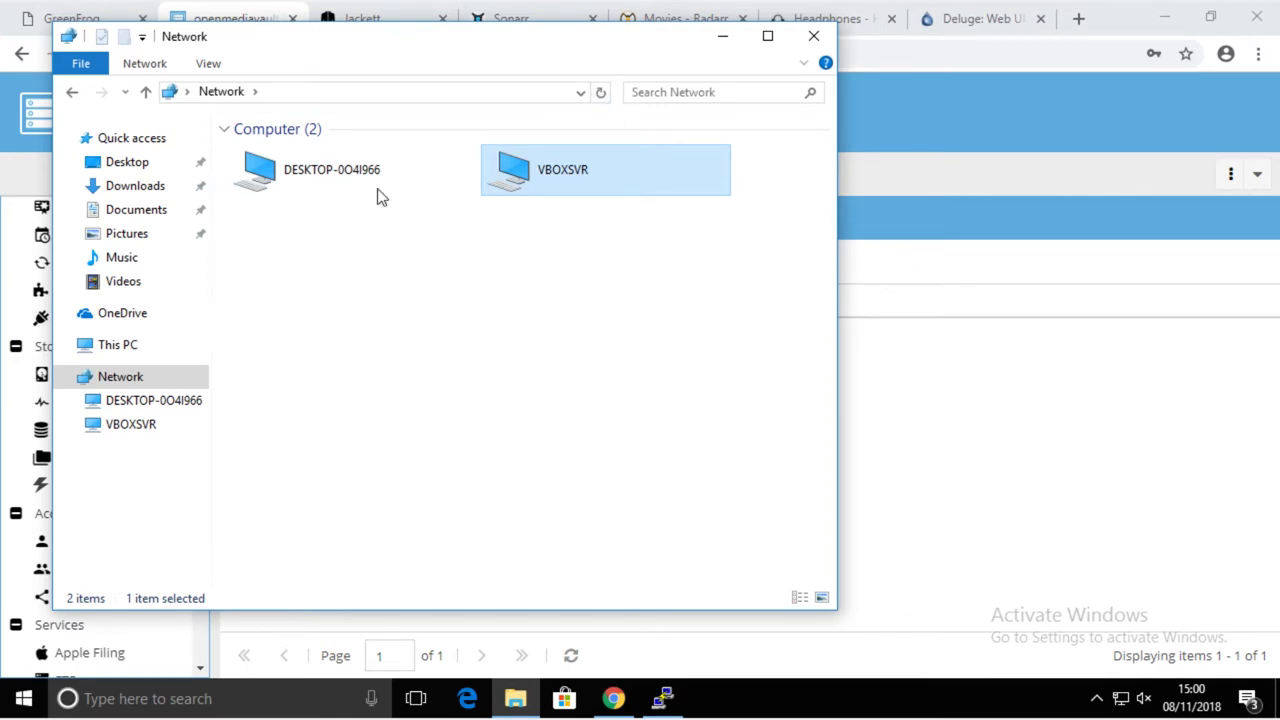
{"action": "left_click", "coordinate": [295, 90]}
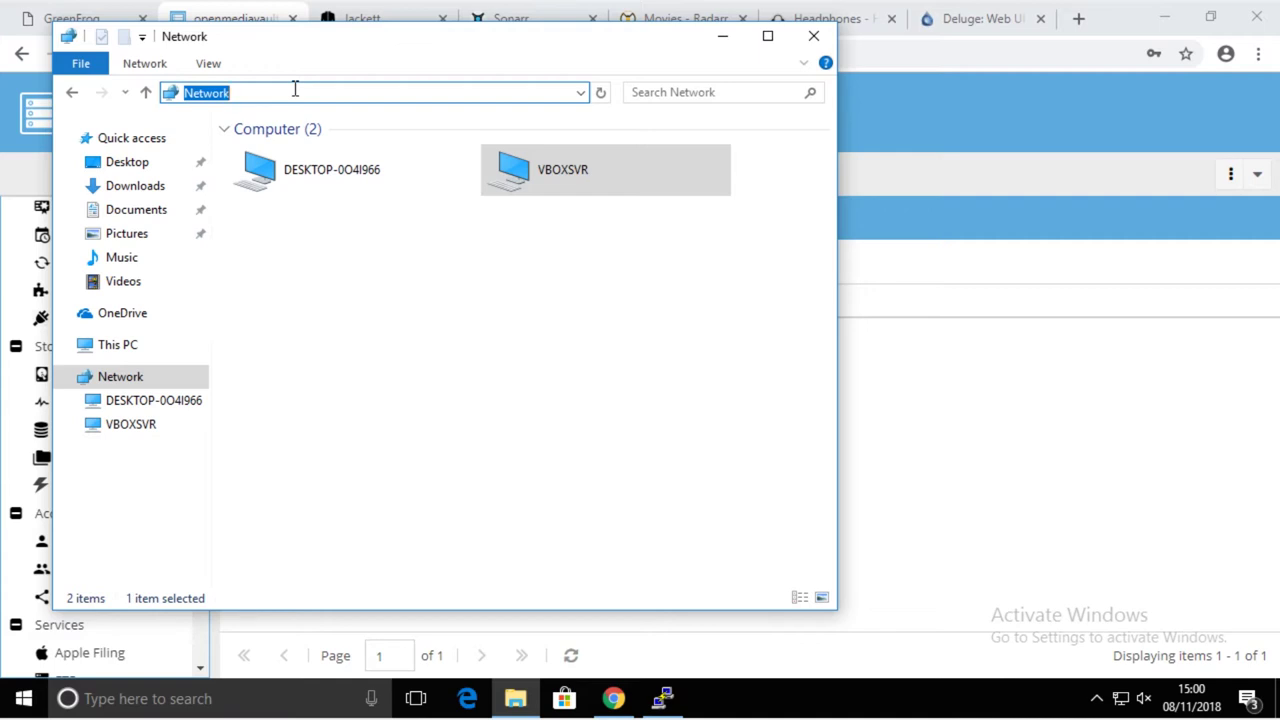
{"action": "type", "text": "\\"}
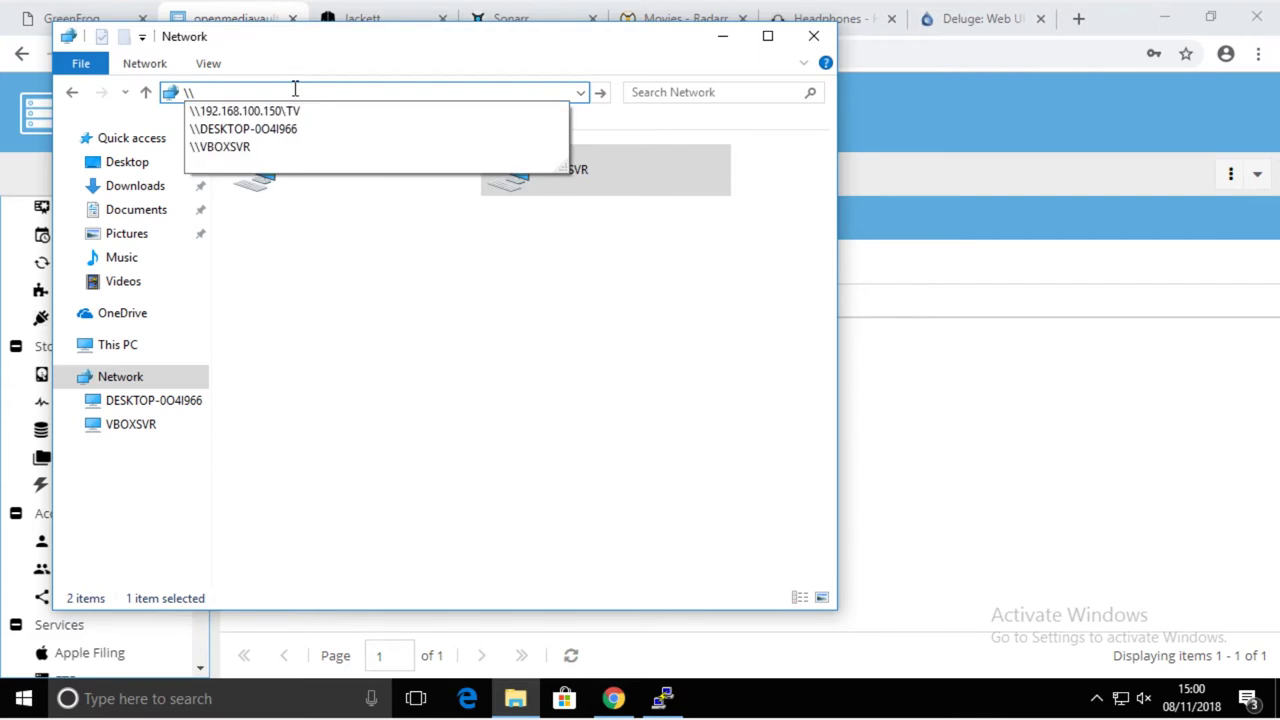
{"action": "type", "text": "192.1"}
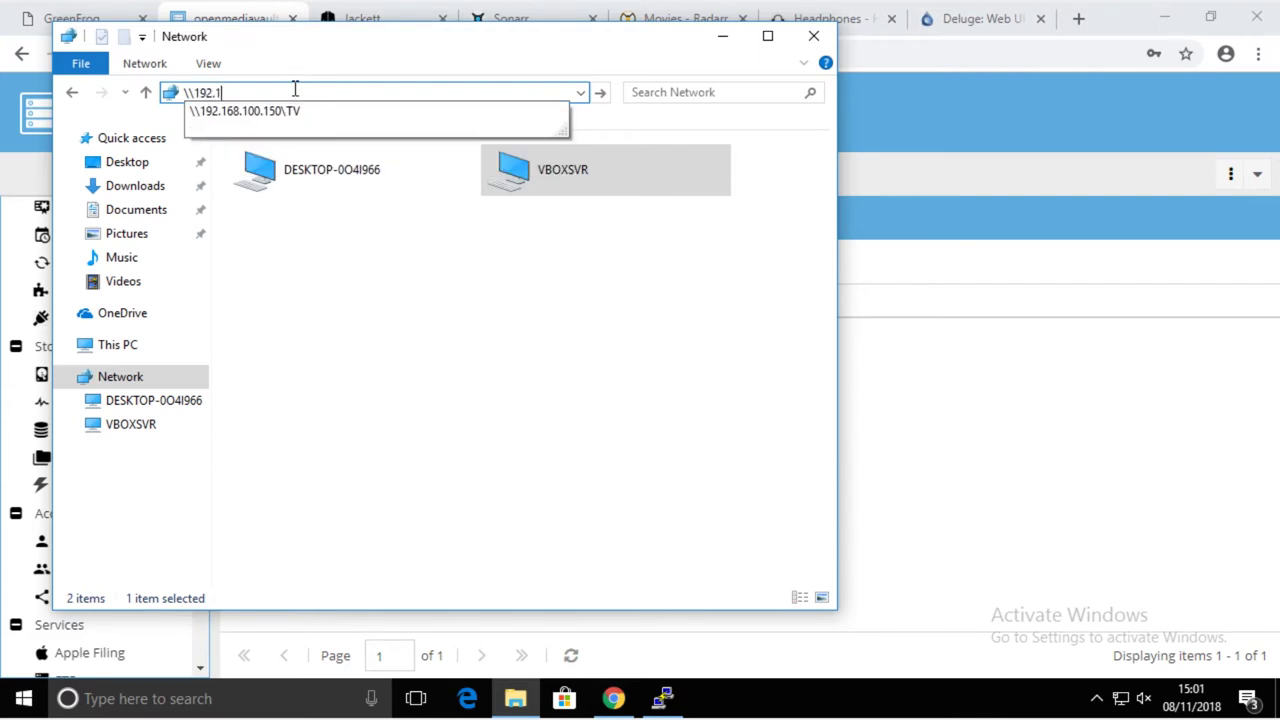
{"action": "type", "text": "68.1001."}
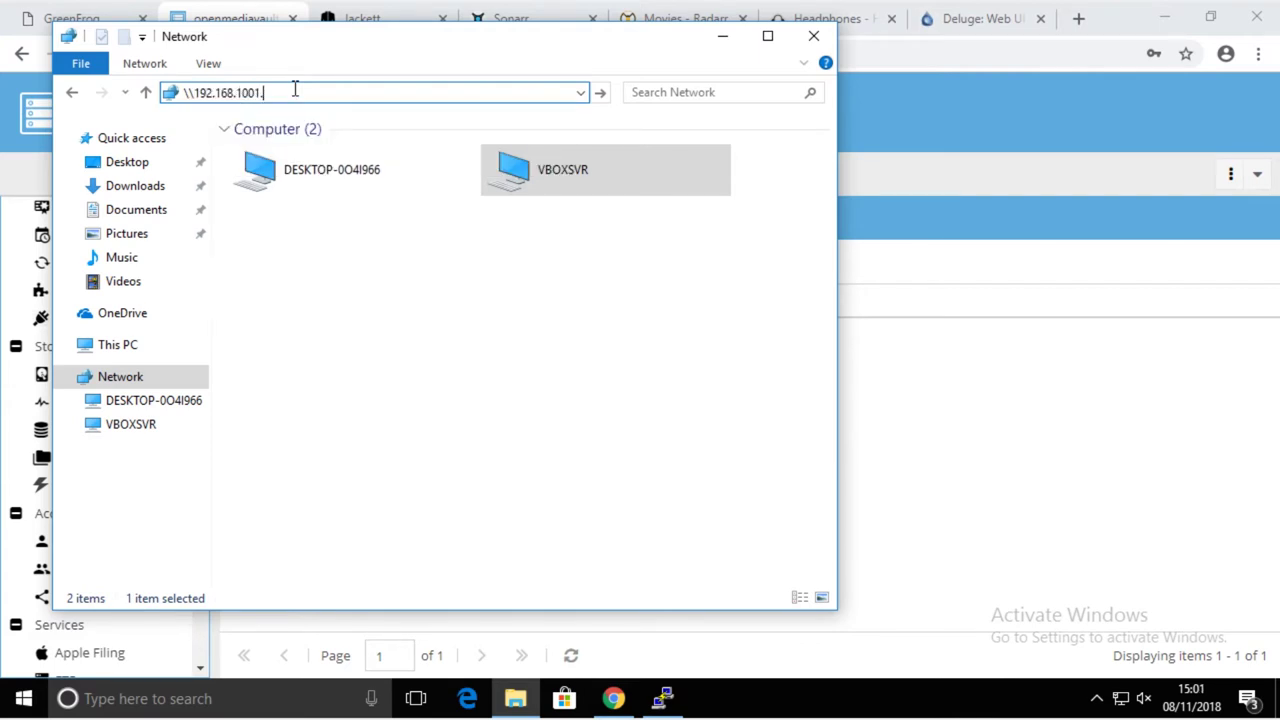
{"action": "type", "text": "150"}
{"action": "key", "text": "Left"}
{"action": "key", "text": "BackSpace"}
{"action": "key", "text": "BackSpace"}
{"action": "key", "text": "End"}
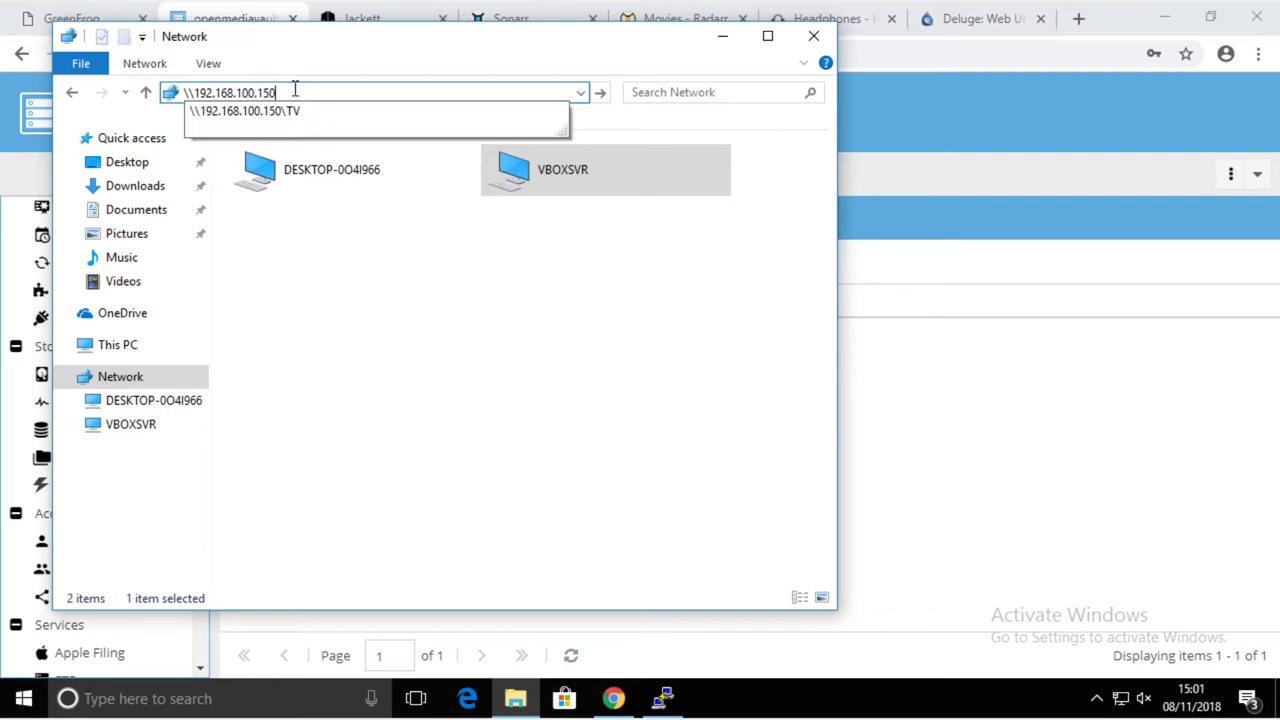
{"action": "key", "text": "Down"}
{"action": "key", "text": "Return"}
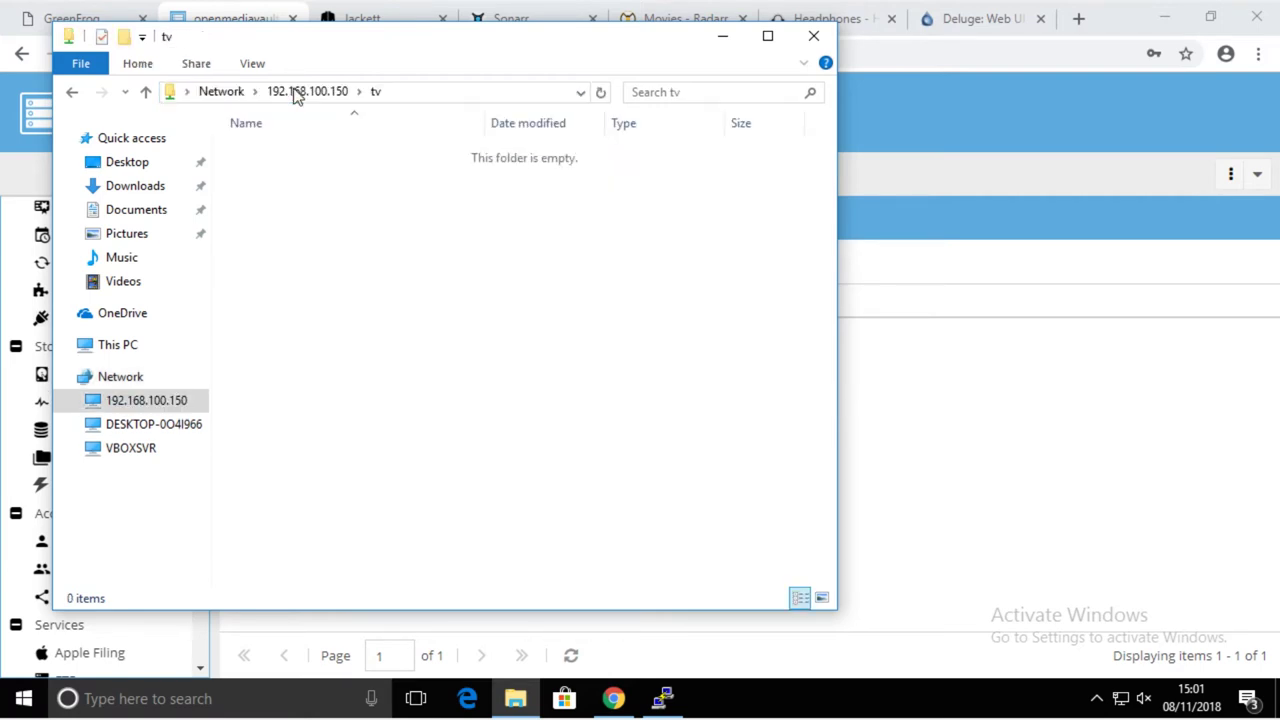
- Create a folder named 'New folder' inside the tv share
{"action": "right_click", "coordinate": [327, 221]}
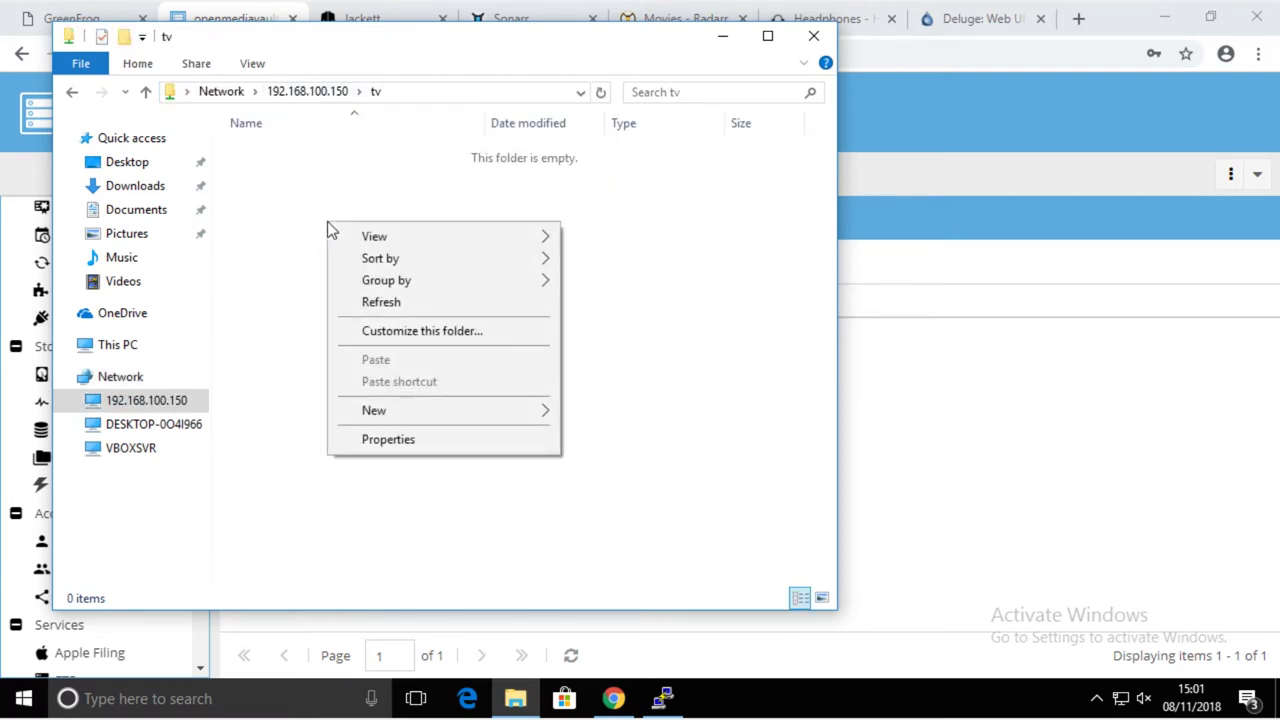
{"action": "mouse_move", "coordinate": [416, 412]}
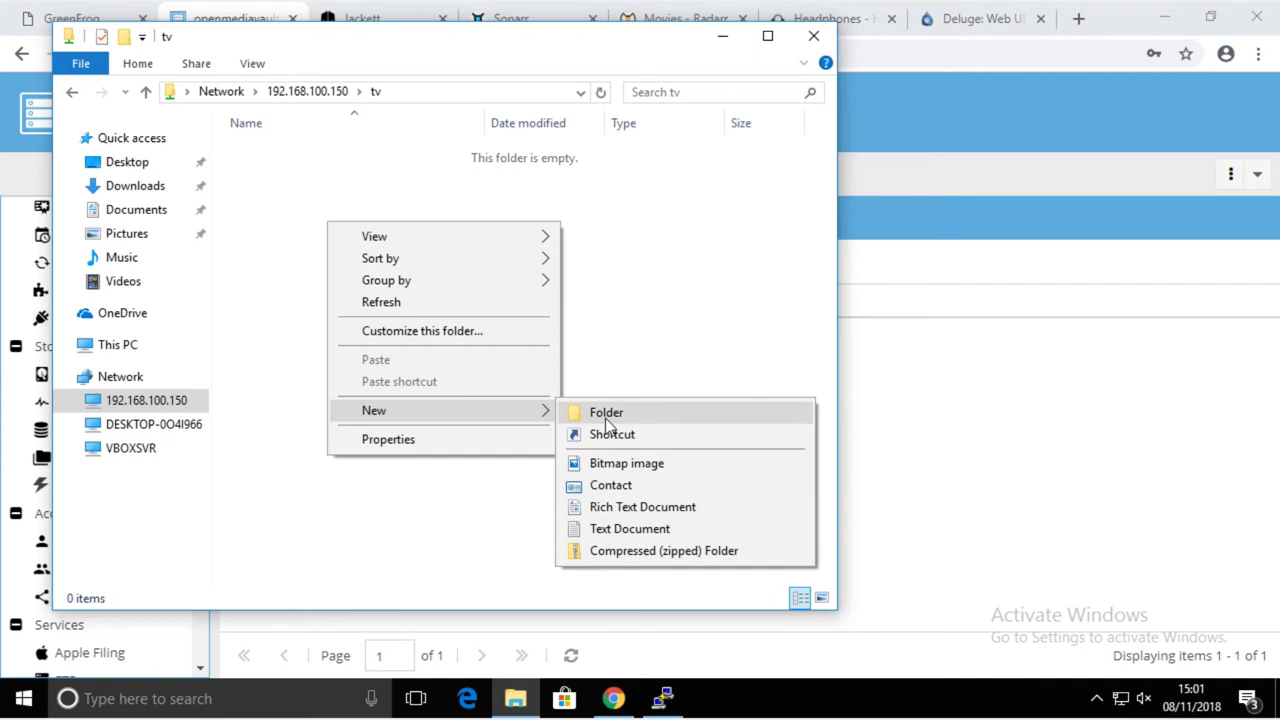
{"action": "left_click", "coordinate": [595, 414]}
{"action": "key", "text": "Return"}
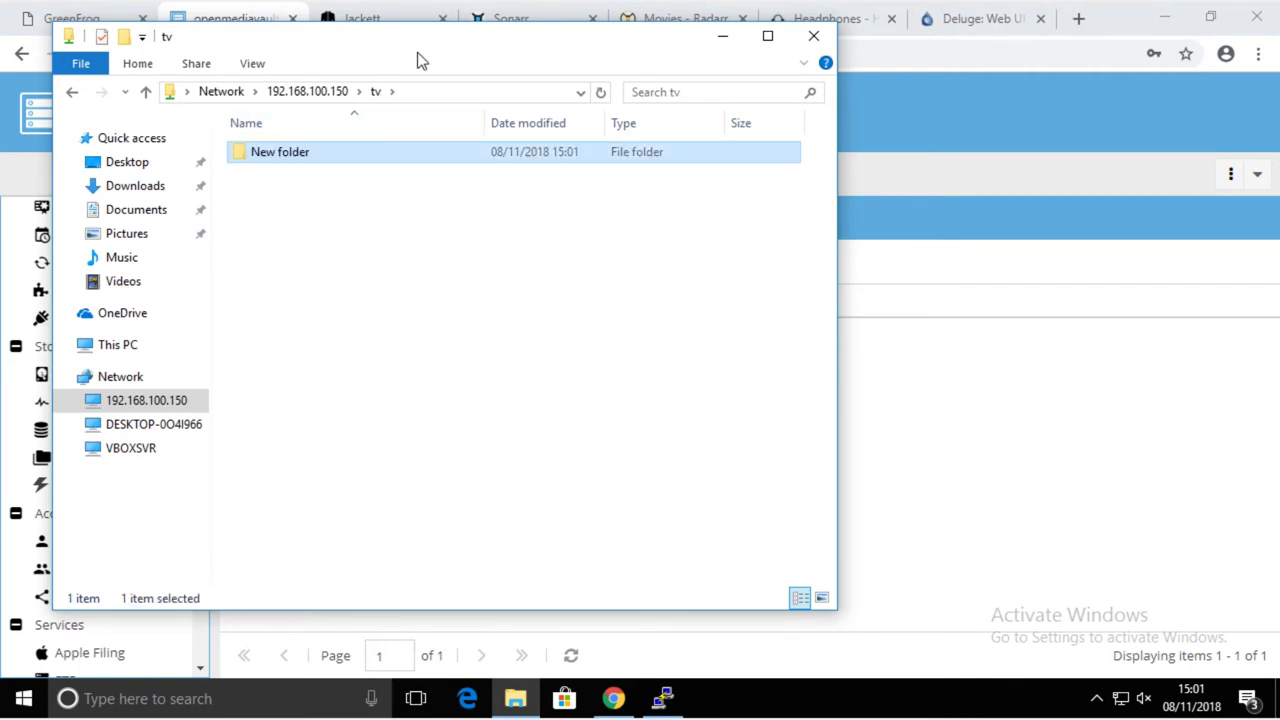
- Copy the three Banana pictures from Pictures, then return to 192.168.100.150
{"action": "left_click_drag", "start_coordinate": [405, 45], "coordinate": [636, 46]}
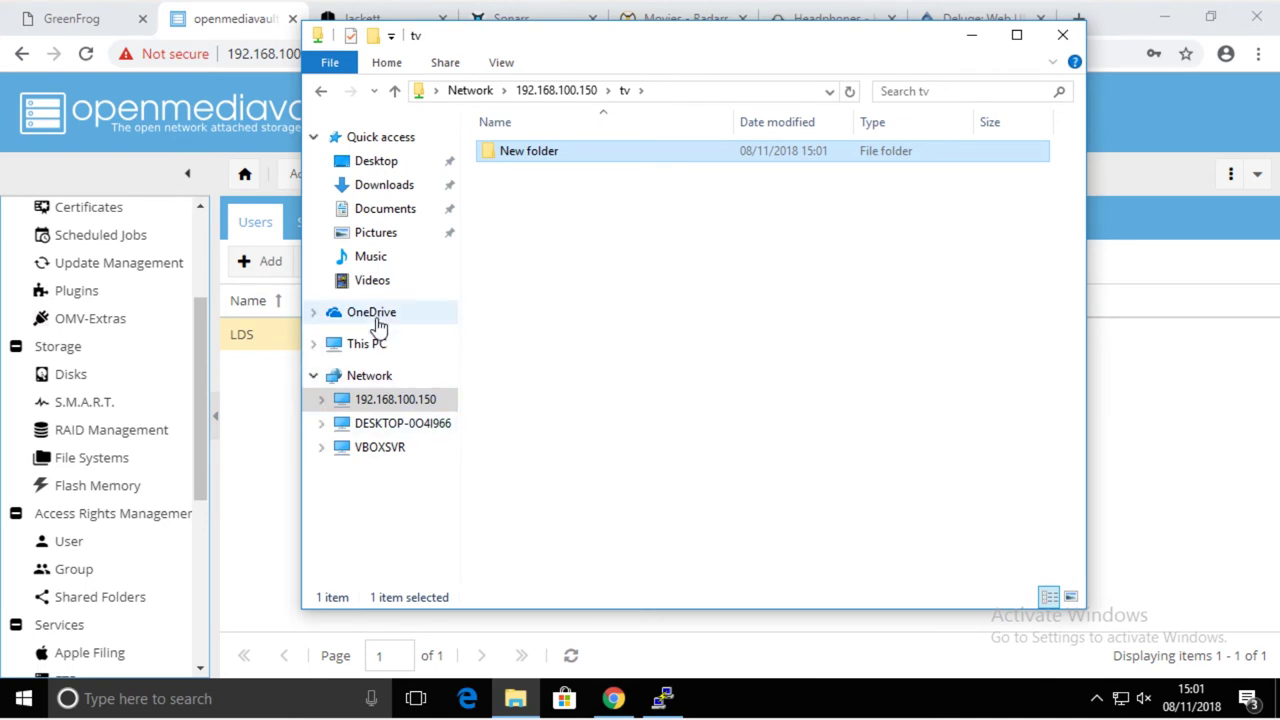
{"action": "left_click", "coordinate": [378, 232]}
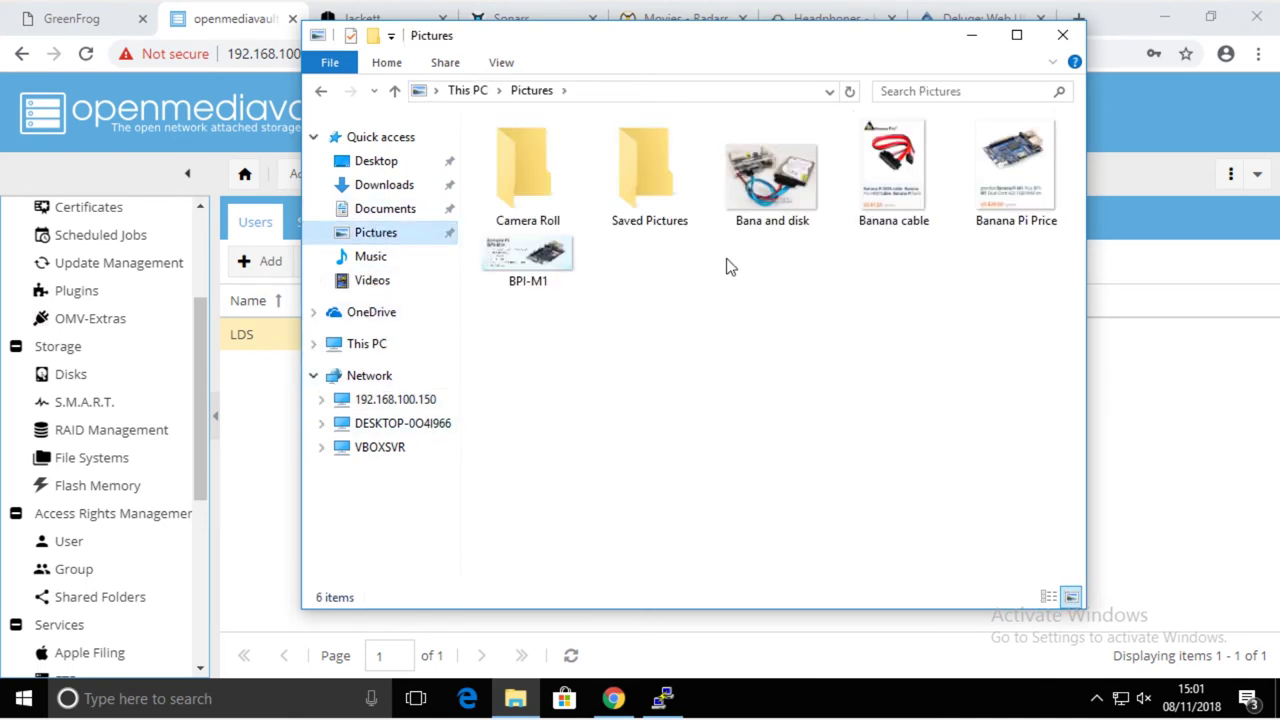
{"action": "key", "text": "alt+Tab"}
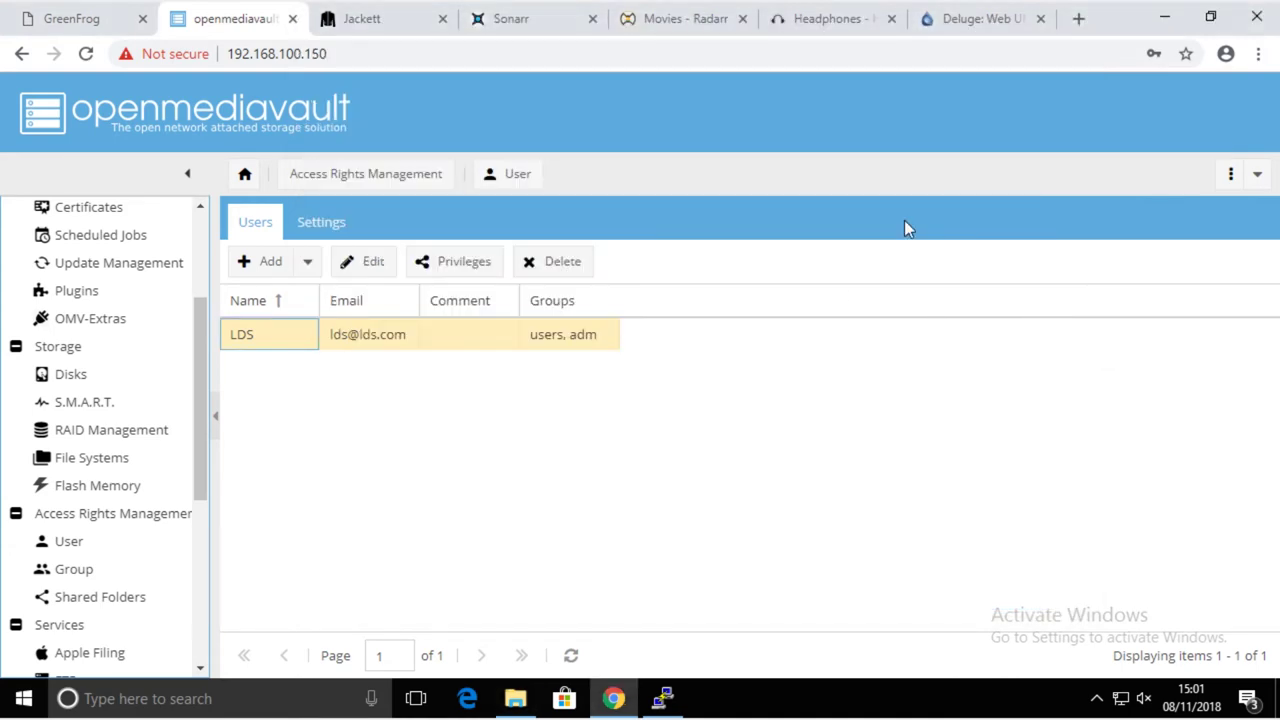
{"action": "key", "text": "alt+Tab"}
{"action": "left_click_drag", "start_coordinate": [1017, 353], "coordinate": [737, 168]}
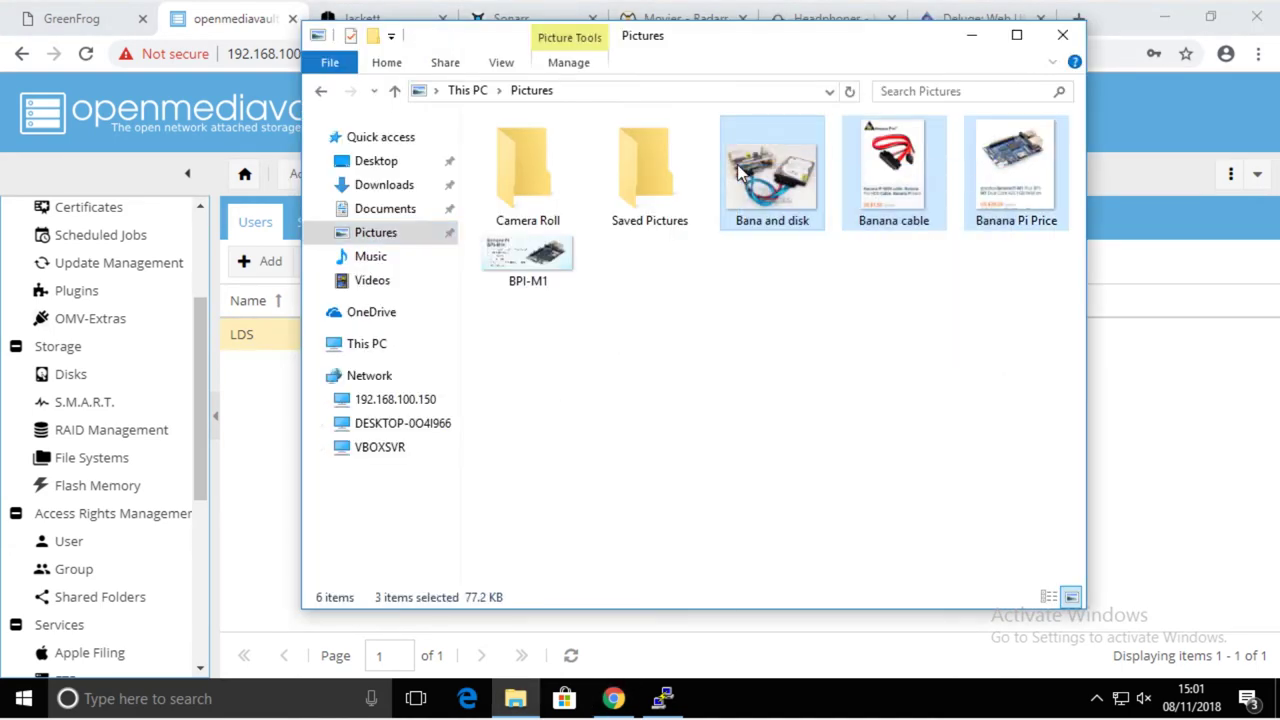
{"action": "right_click", "coordinate": [737, 164]}
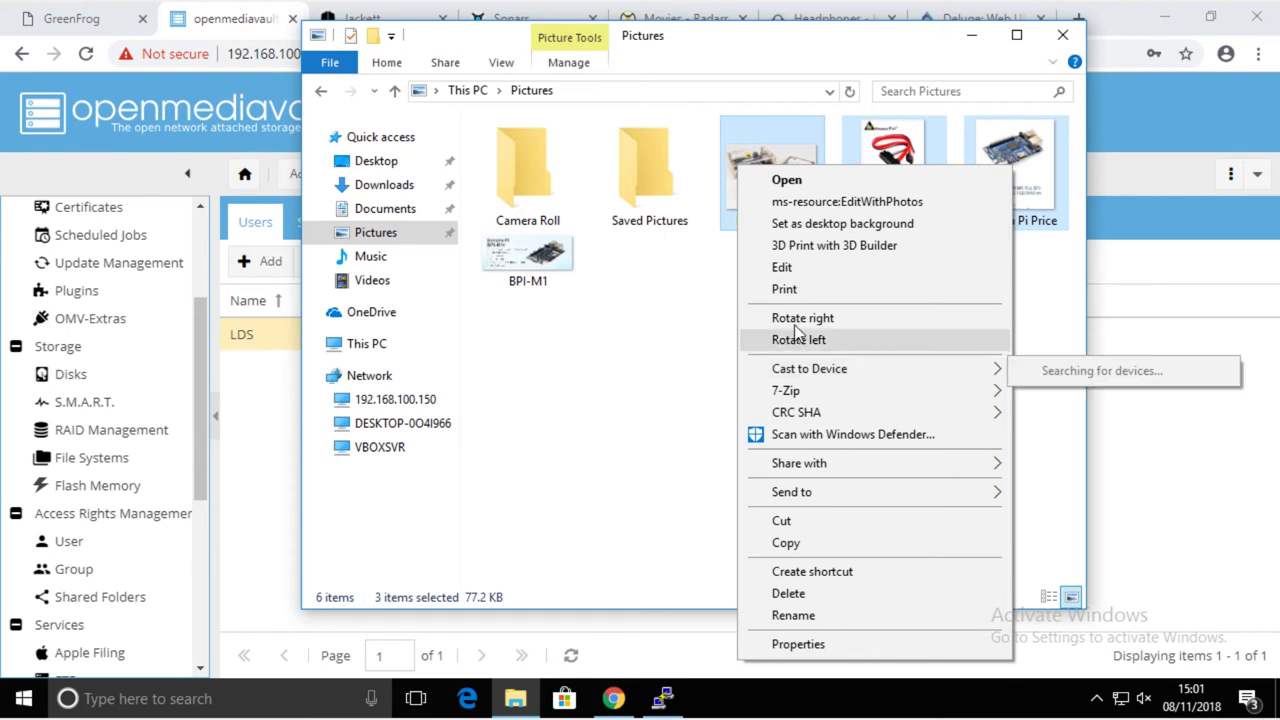
{"action": "left_click", "coordinate": [804, 545]}
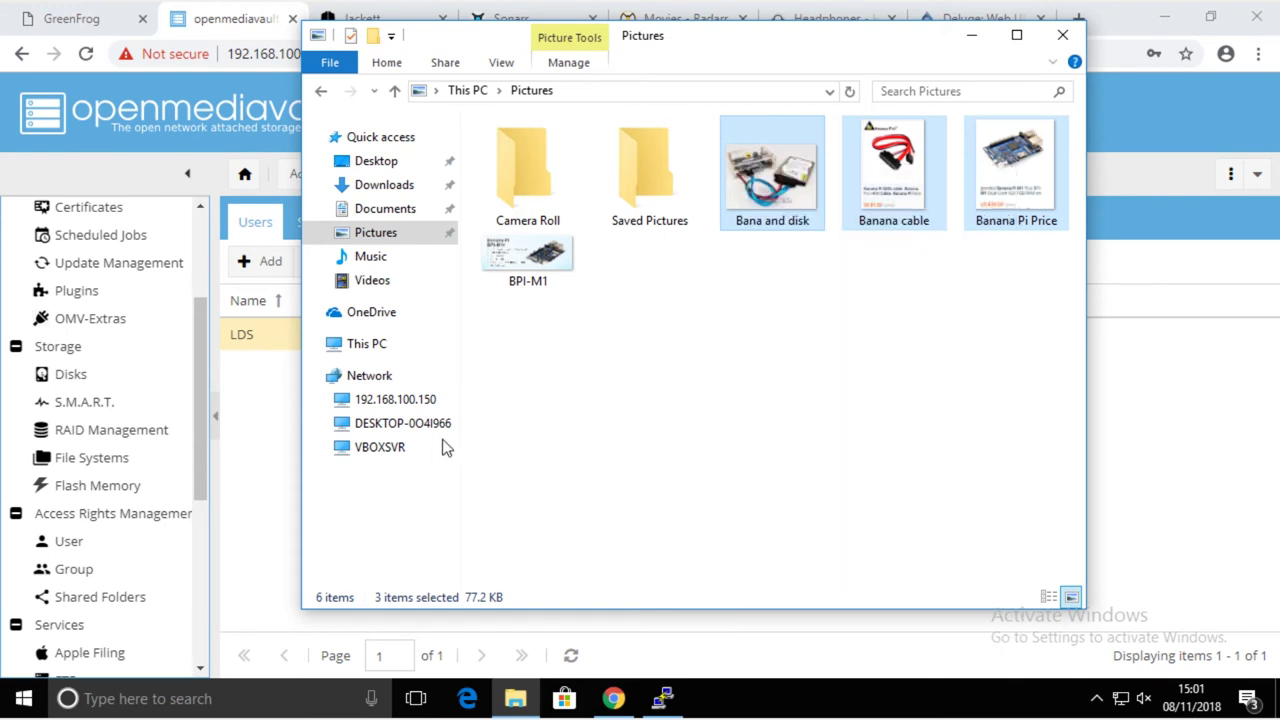
{"action": "left_click", "coordinate": [397, 400]}
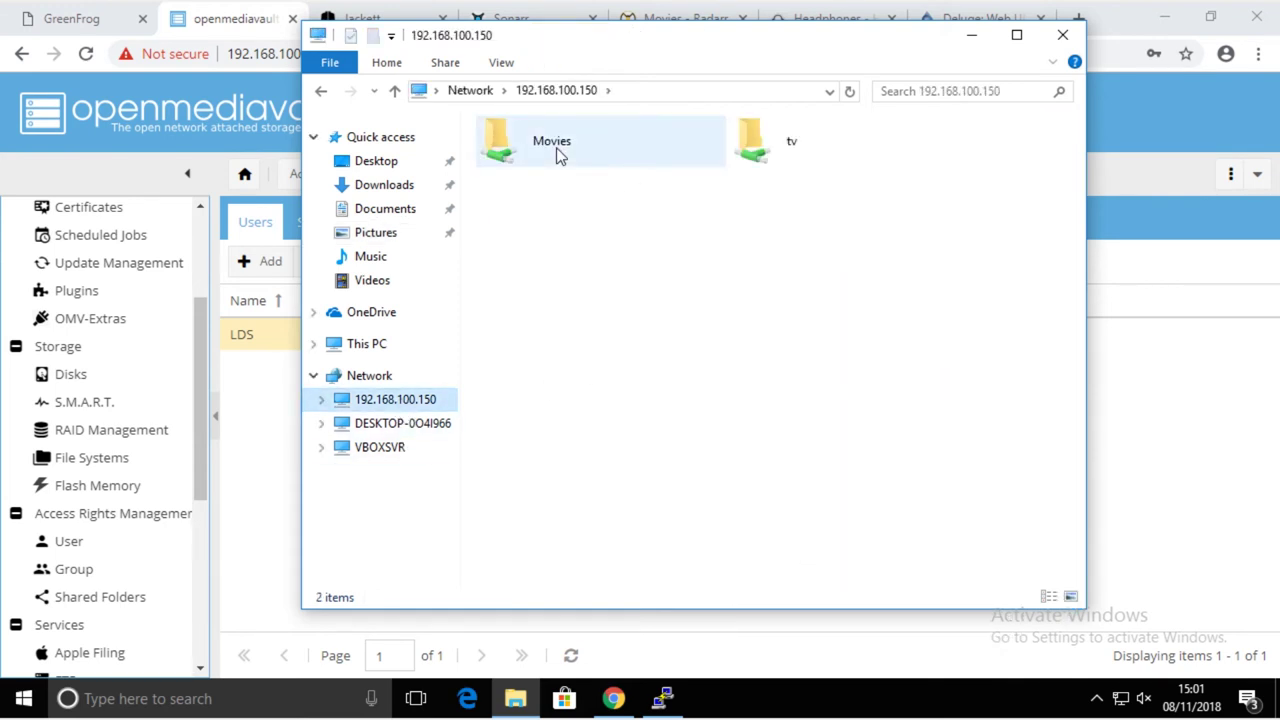
- Paste the three Banana pictures into the Movies share
{"action": "double_click", "coordinate": [560, 150]}
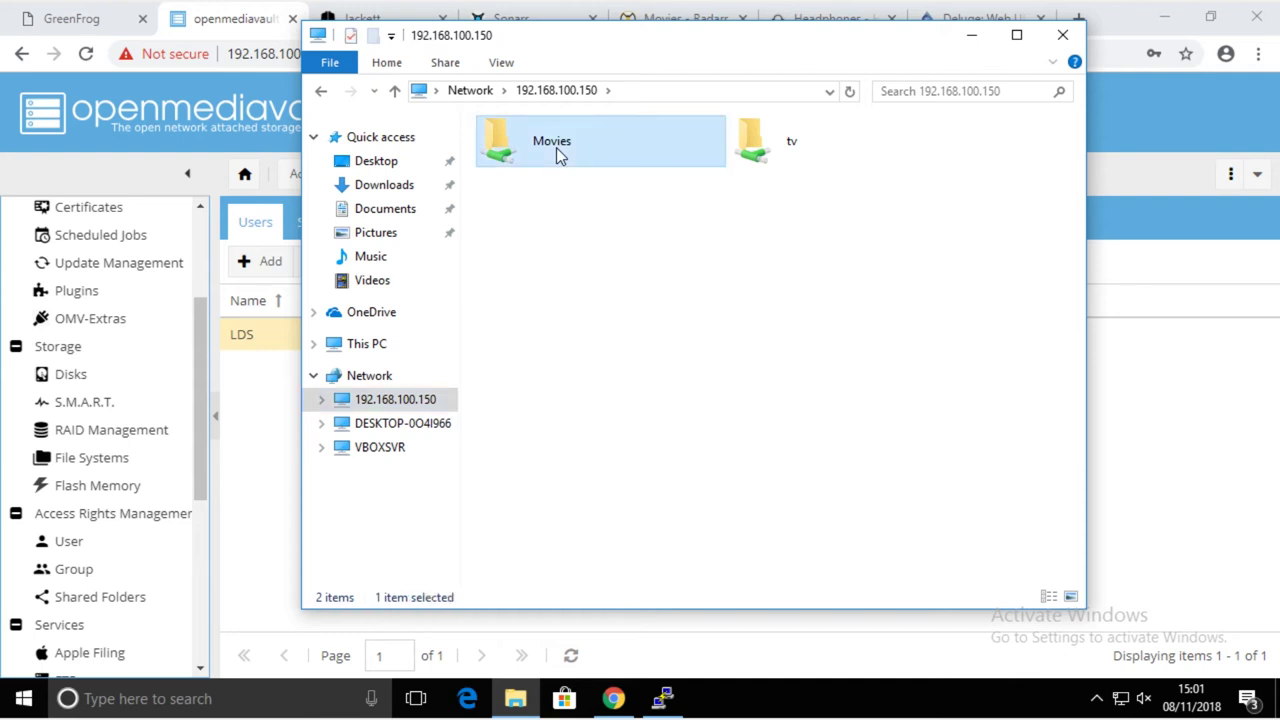
{"action": "right_click", "coordinate": [578, 283]}
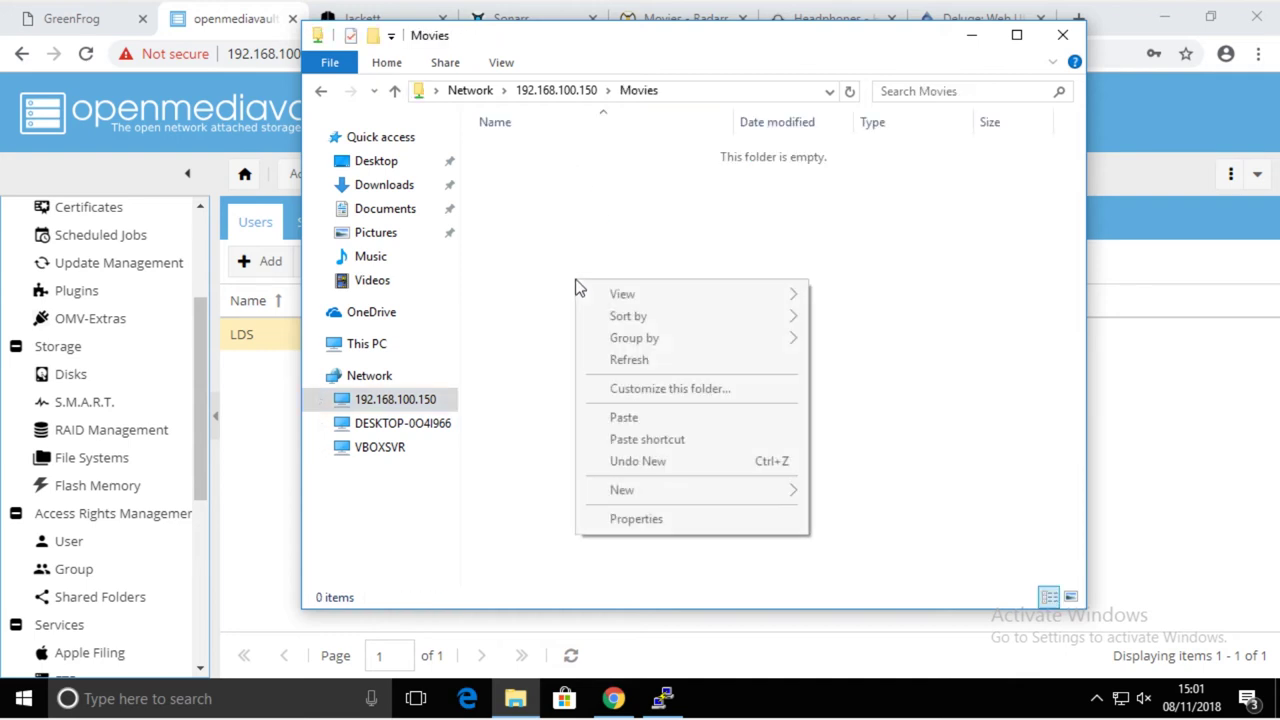
{"action": "left_click", "coordinate": [658, 418]}
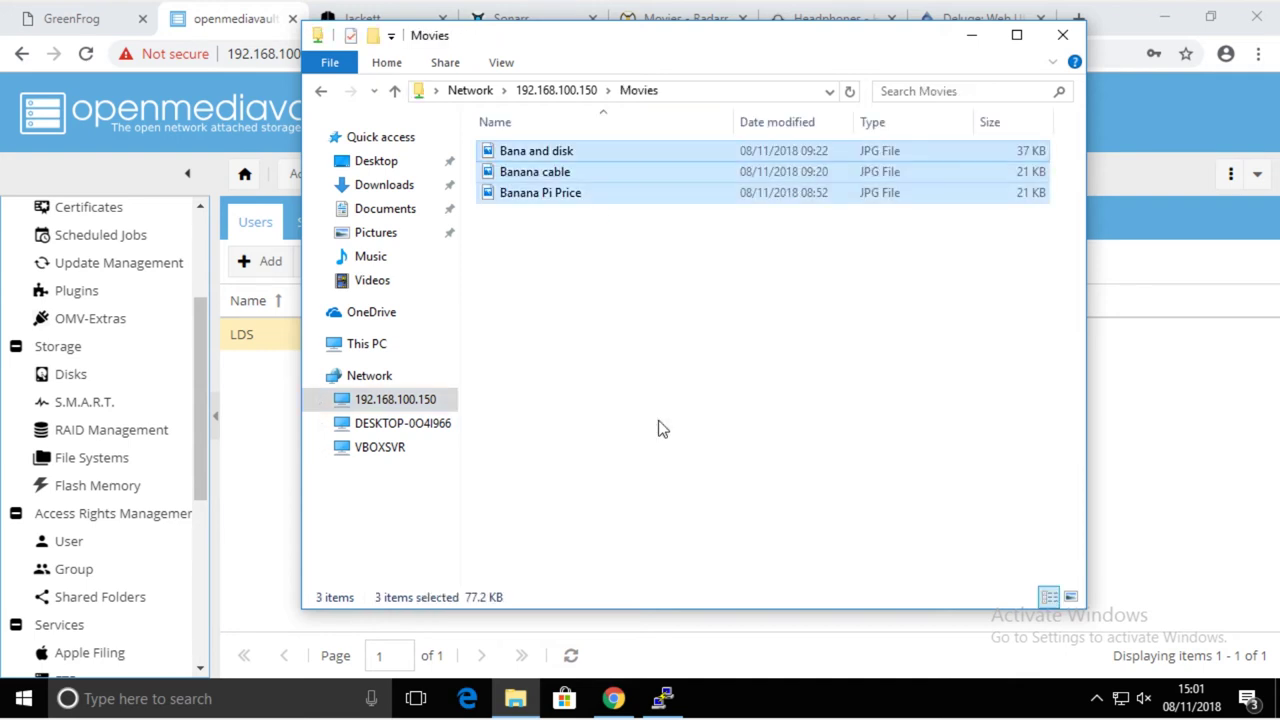
{"action": "left_click", "coordinate": [400, 402]}
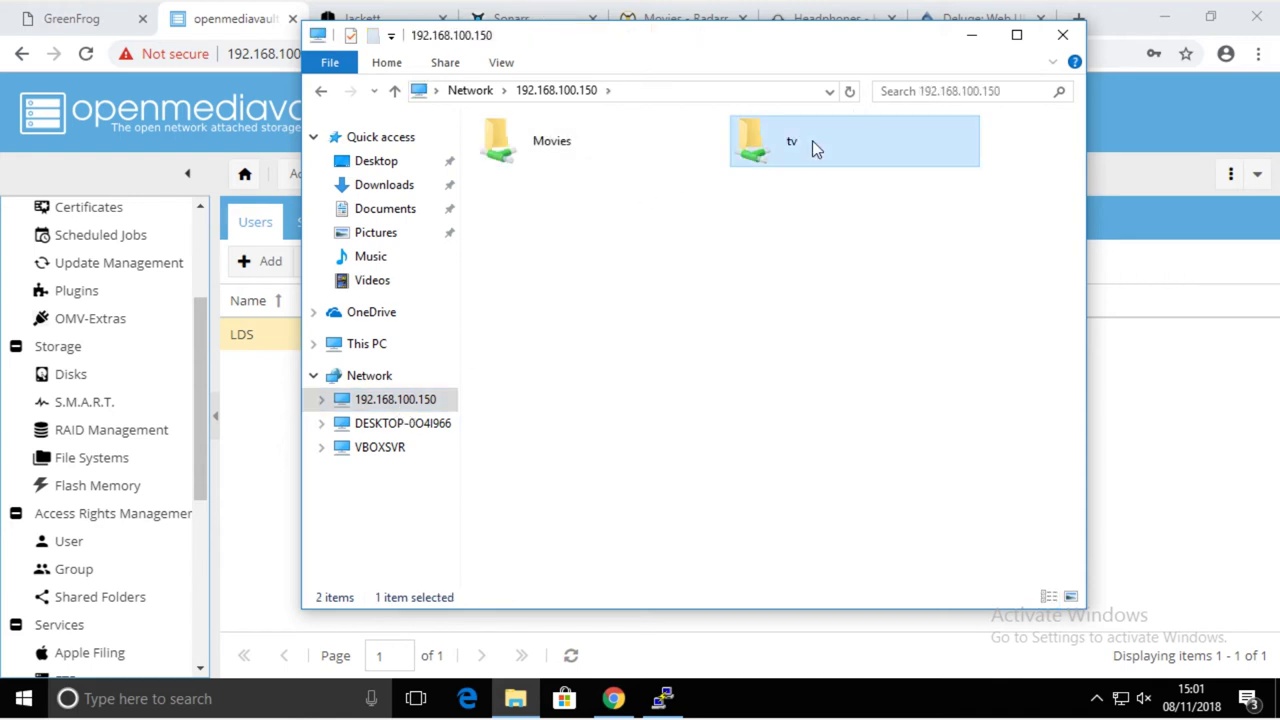
- Paste the pictures into tv's New folder and return to the NAS share list
{"action": "double_click", "coordinate": [812, 148]}
{"action": "left_click", "coordinate": [549, 160]}
{"action": "double_click", "coordinate": [549, 158]}
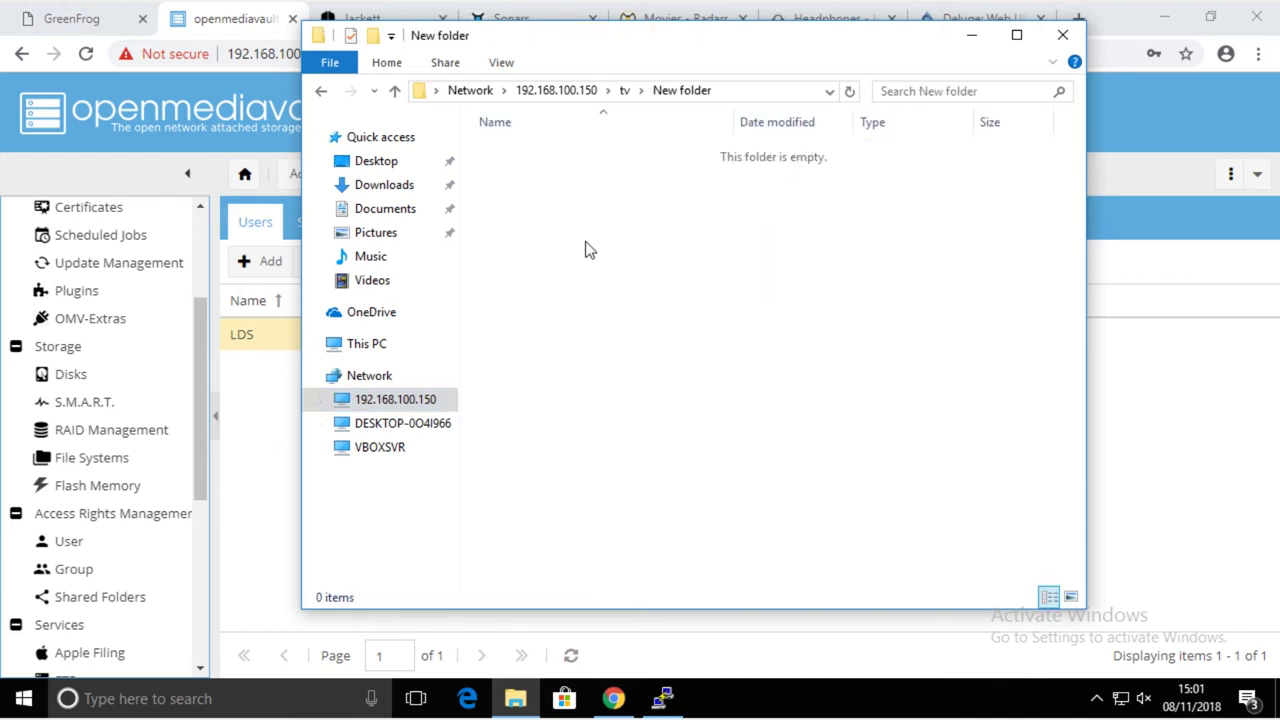
{"action": "right_click", "coordinate": [586, 249]}
{"action": "left_click", "coordinate": [682, 378]}
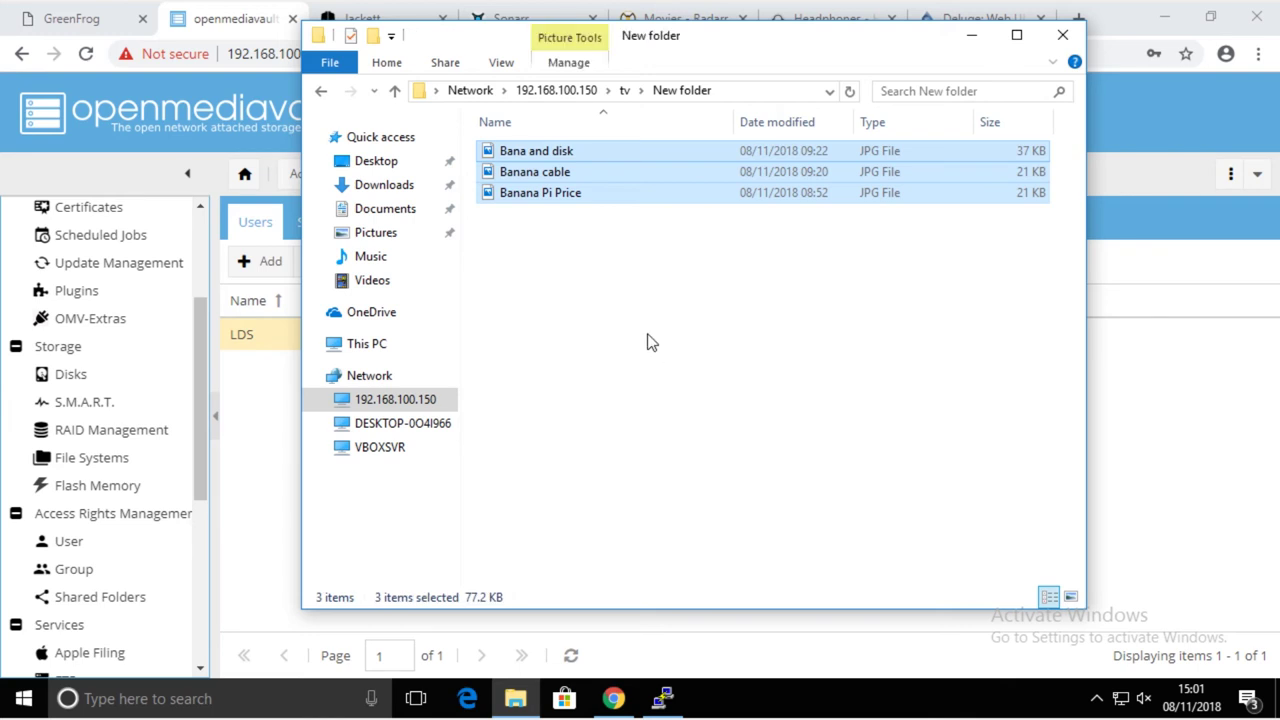
{"action": "left_click", "coordinate": [649, 340]}
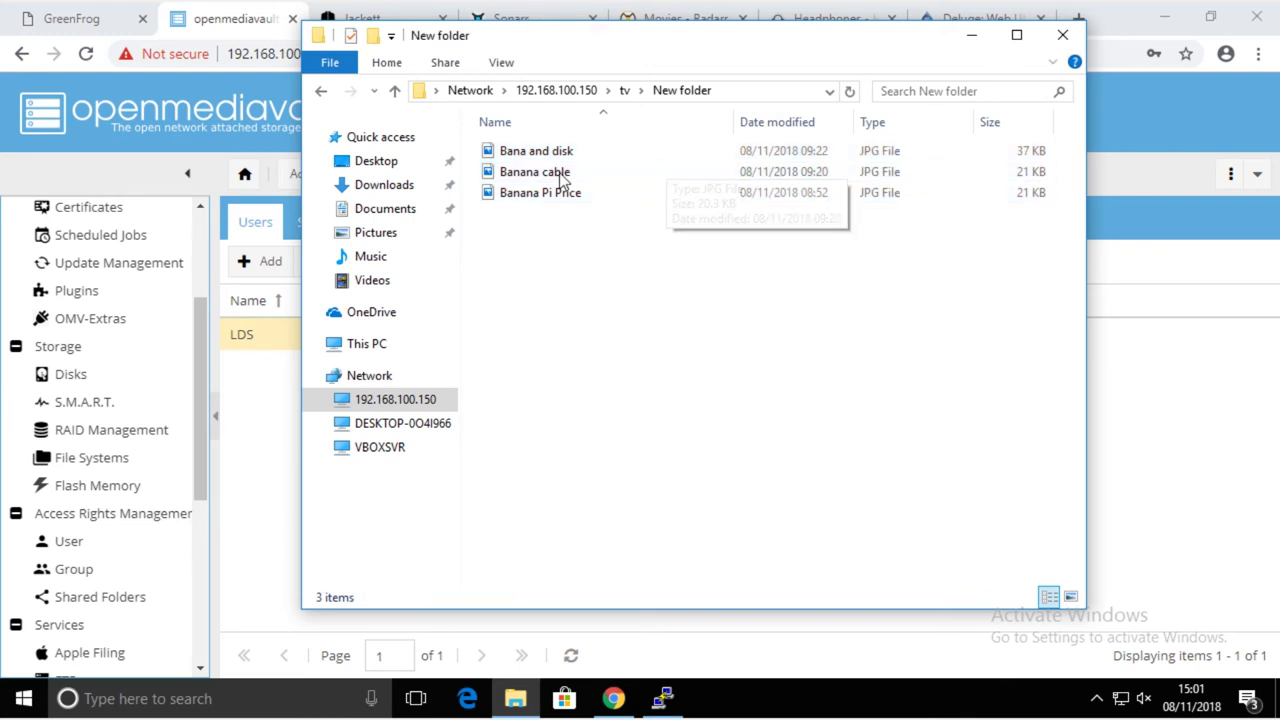
{"action": "left_click", "coordinate": [587, 93]}
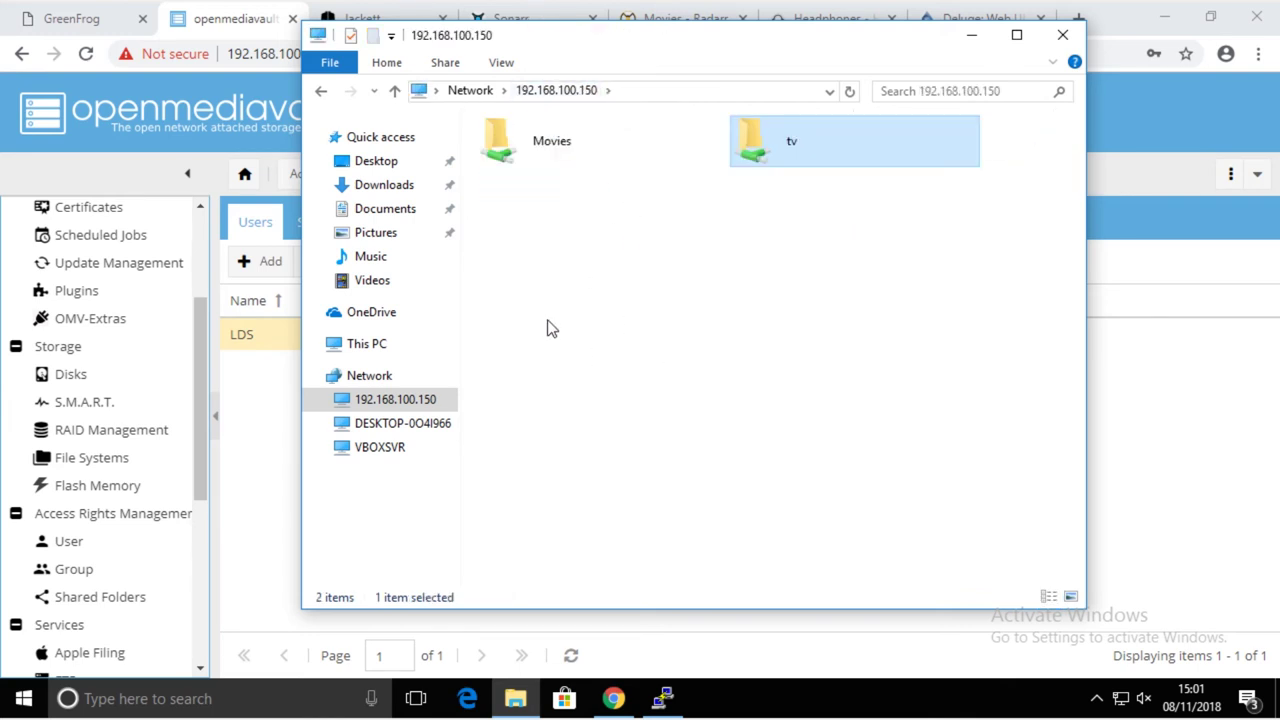
{"action": "left_click", "coordinate": [691, 366]}
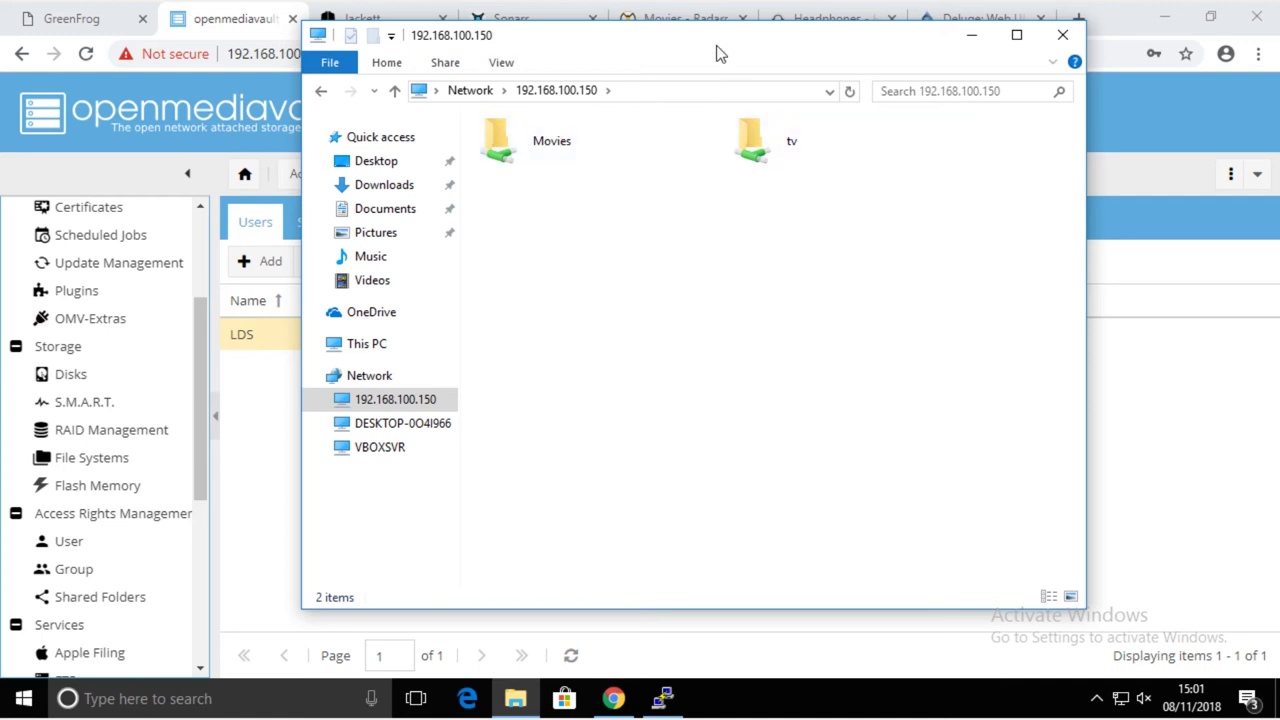
{"action": "left_click_drag", "start_coordinate": [716, 52], "coordinate": [614, 55]}
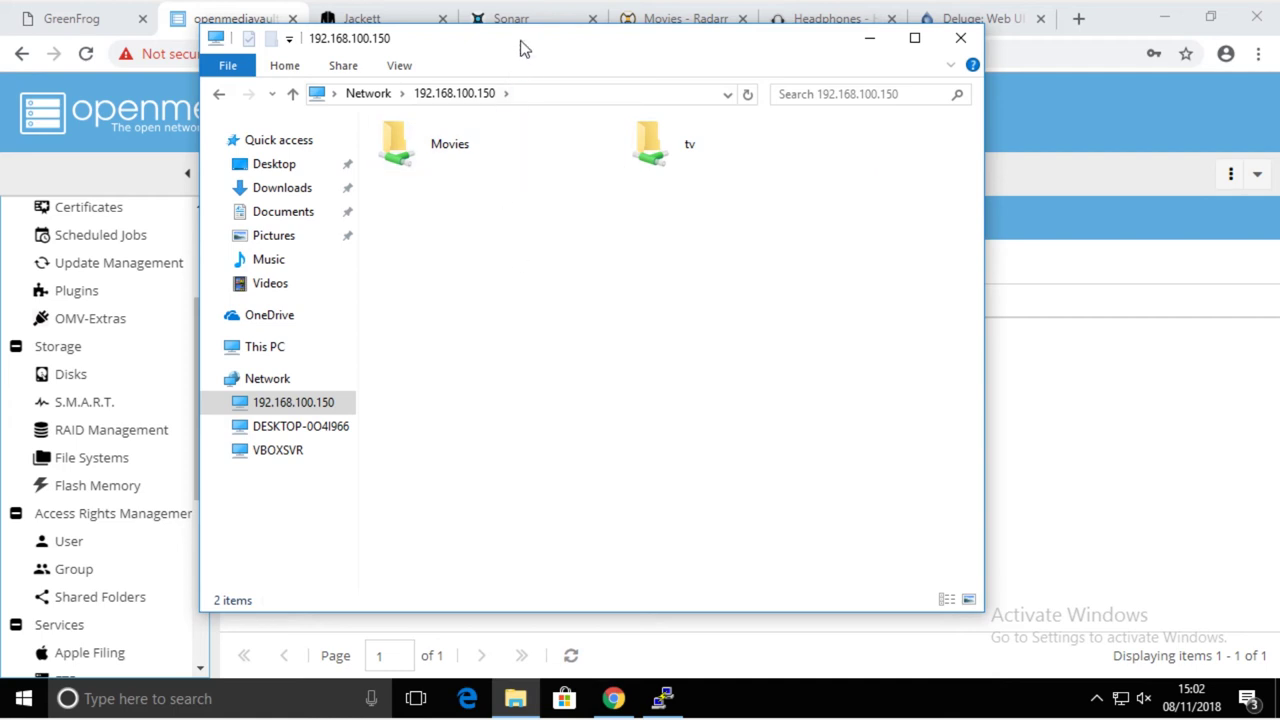
{"action": "left_click_drag", "start_coordinate": [520, 46], "coordinate": [470, 54]}
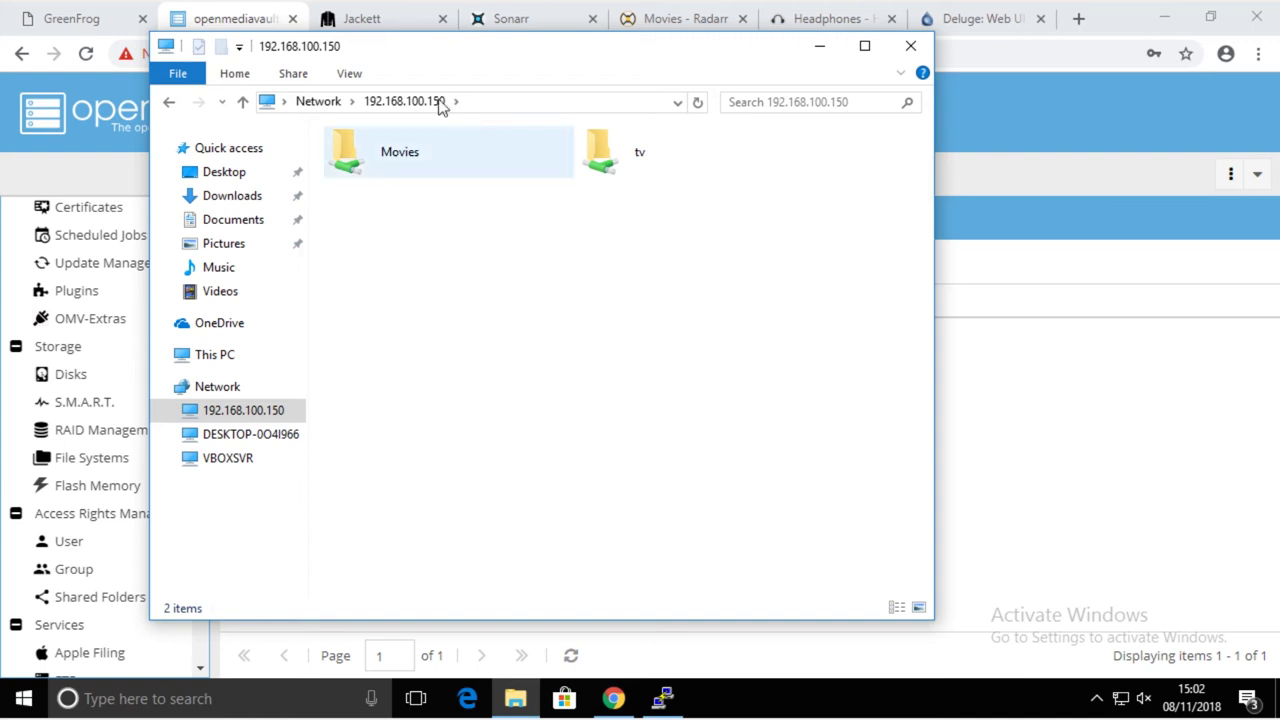
- Close File Explorer and check the Radarr, Deluge, openmediavault and Jackett tabs, ending on Sonarr
{"action": "left_click", "coordinate": [910, 46]}
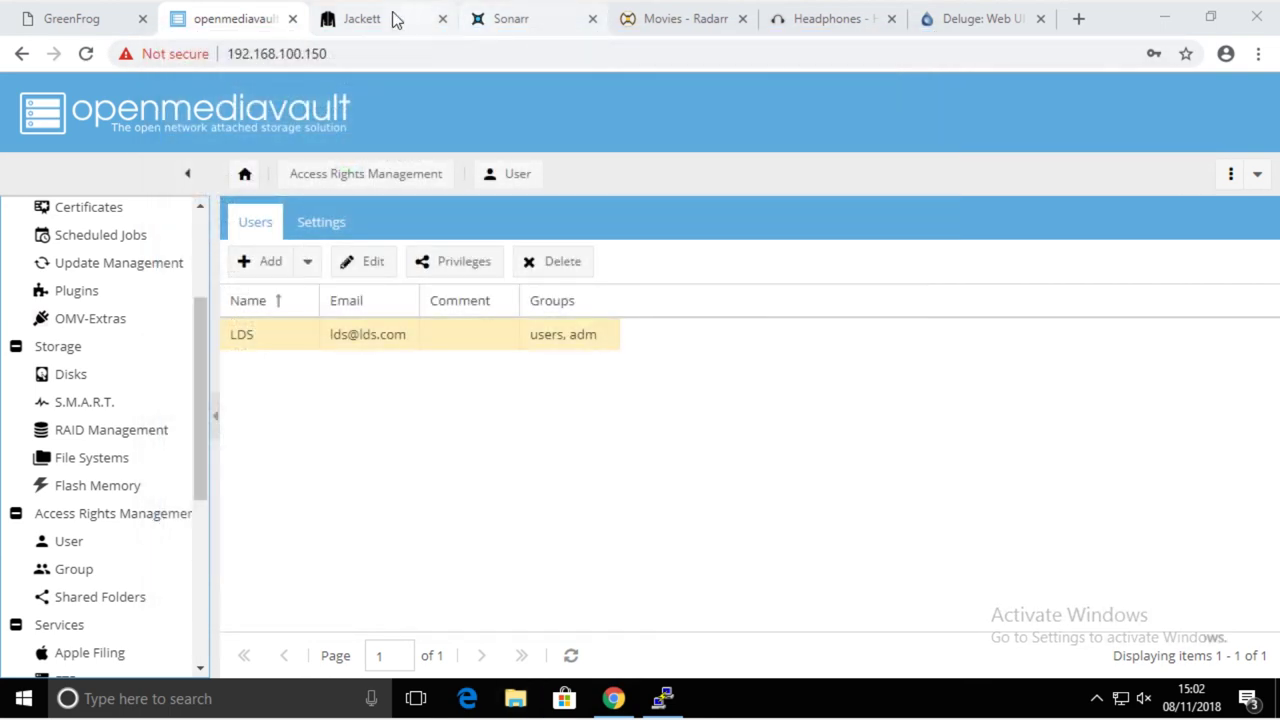
{"action": "left_click", "coordinate": [392, 18]}
{"action": "left_click", "coordinate": [529, 20]}
{"action": "left_click", "coordinate": [686, 30]}
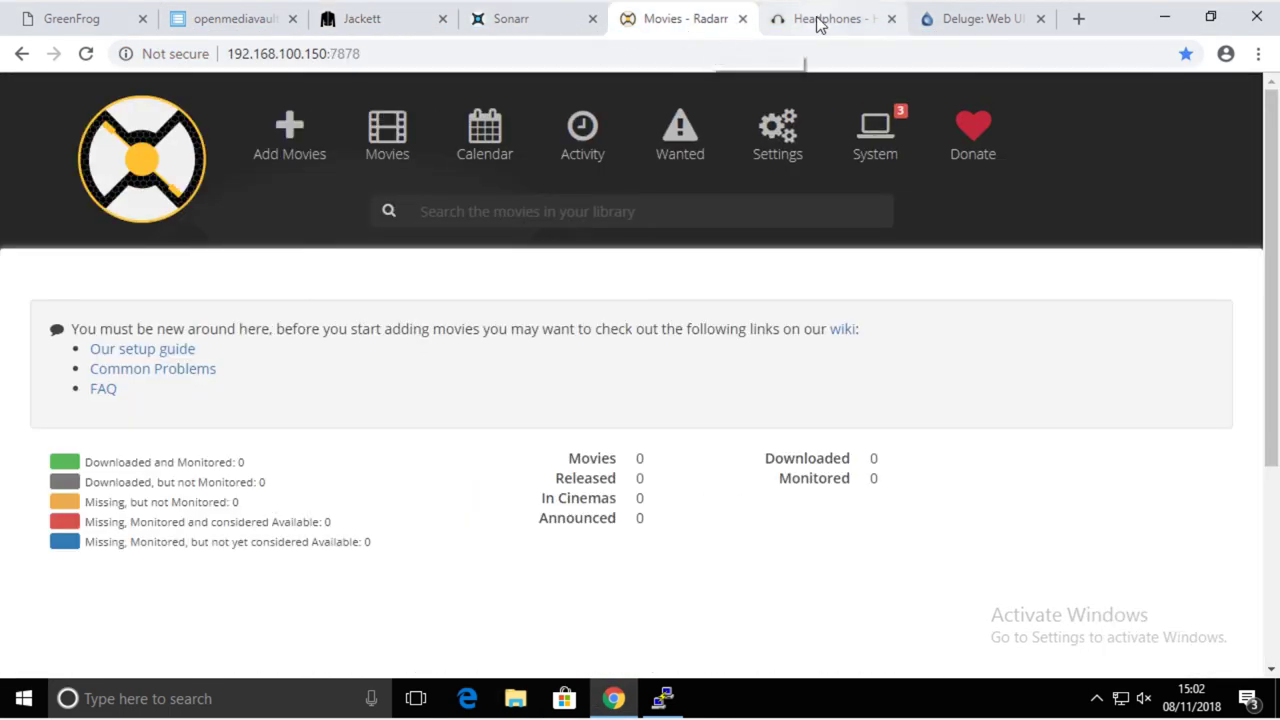
{"action": "left_click", "coordinate": [817, 20]}
{"action": "left_click", "coordinate": [955, 28]}
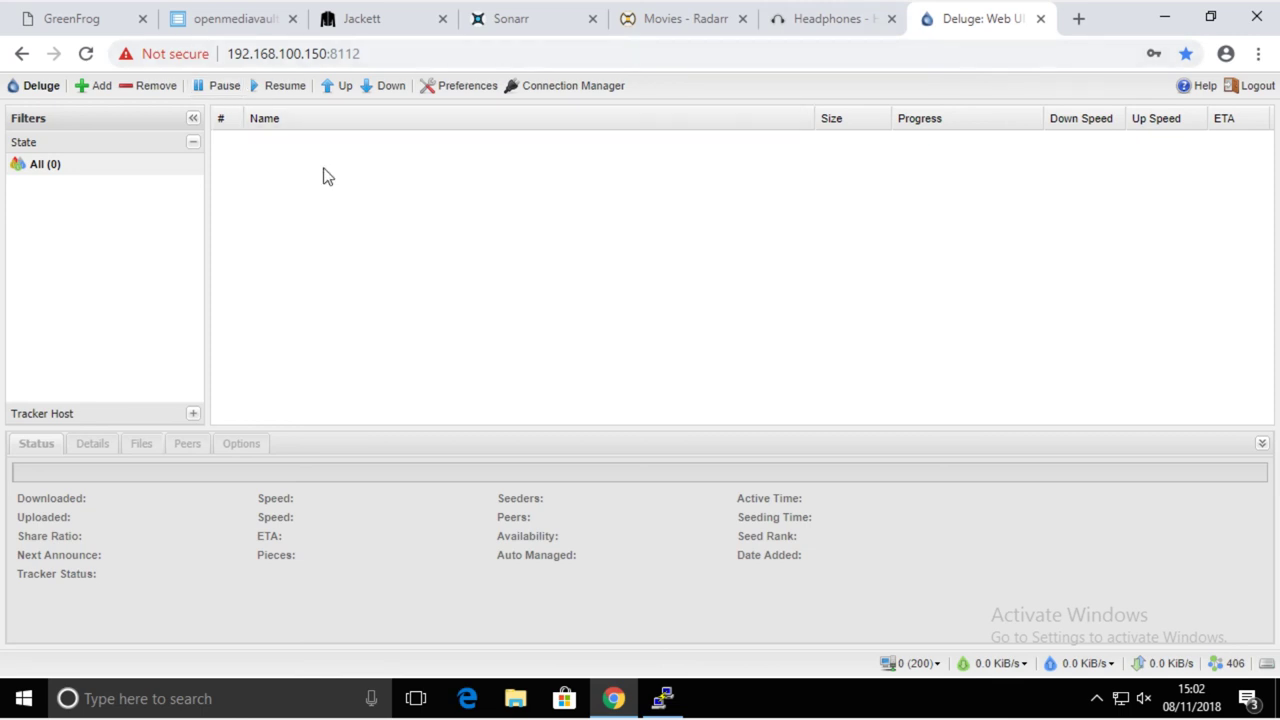
{"action": "left_click", "coordinate": [230, 20]}
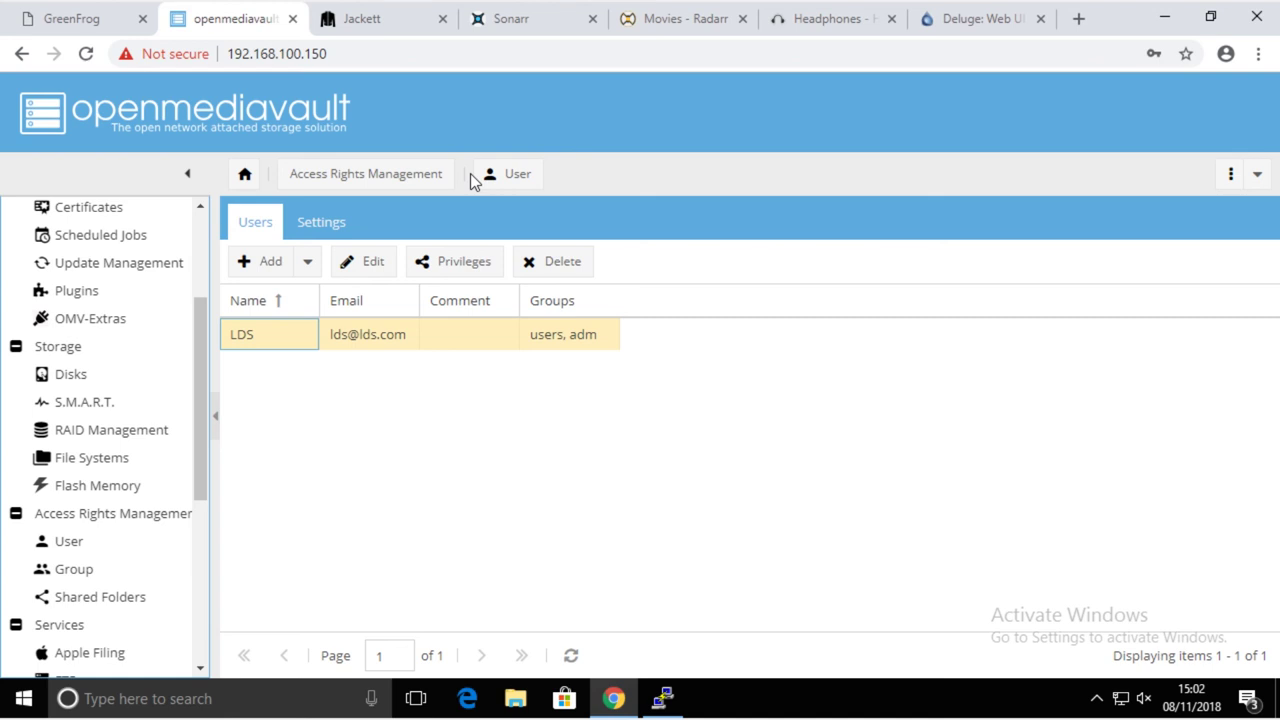
{"action": "left_click", "coordinate": [386, 26]}
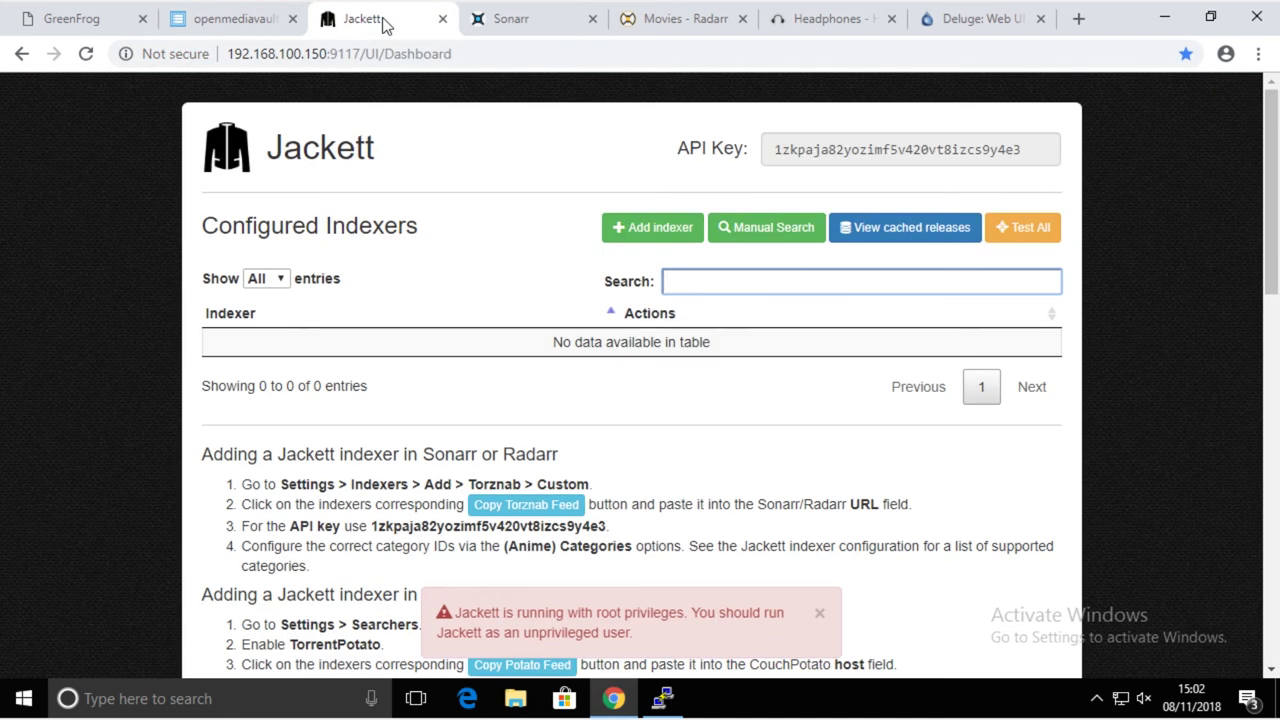
{"action": "left_click", "coordinate": [525, 32]}
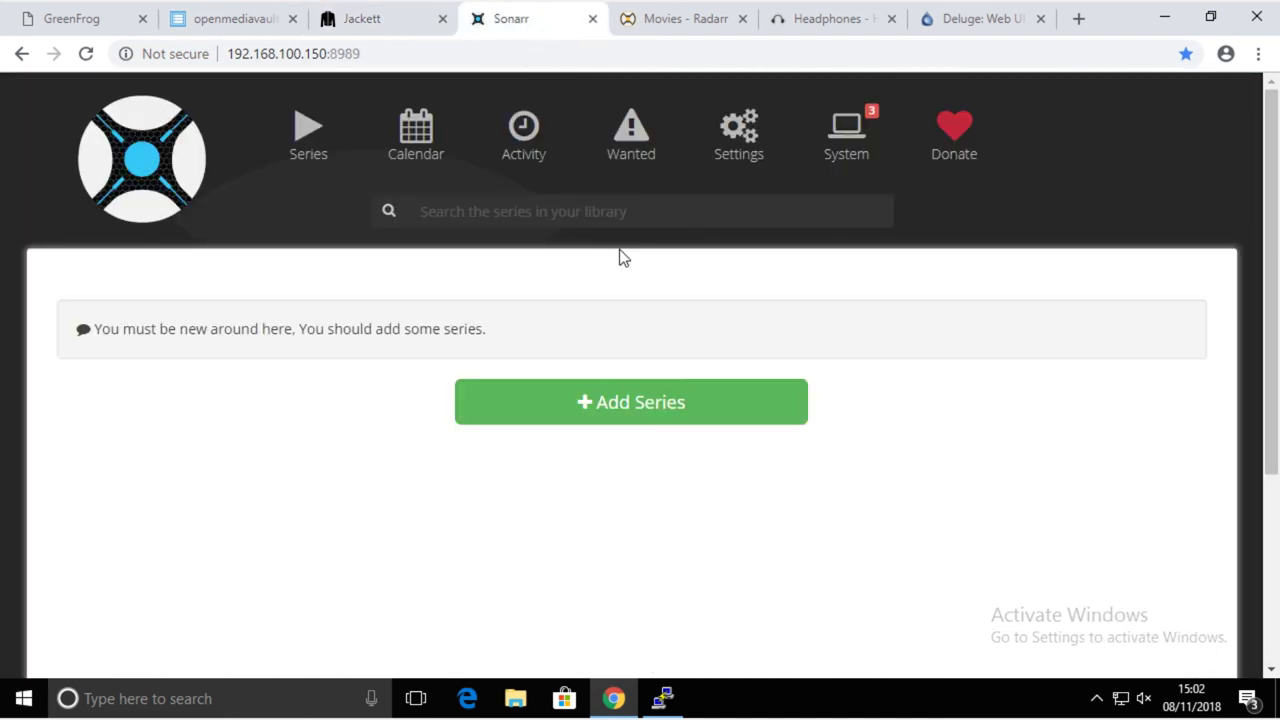